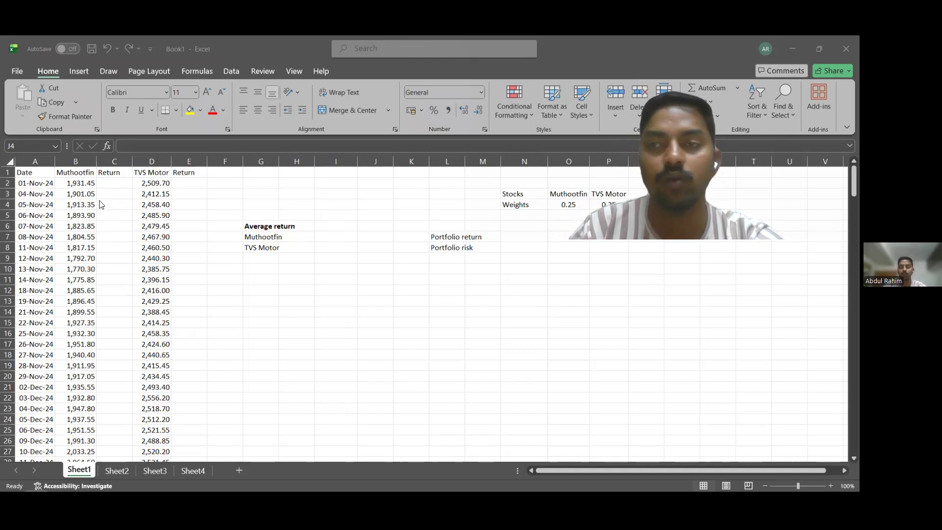
Enter the first Muthootfin daily return in C3 with the formula =(B3-B2)/B3.
{"action": "left_click", "coordinate": [124, 194]}
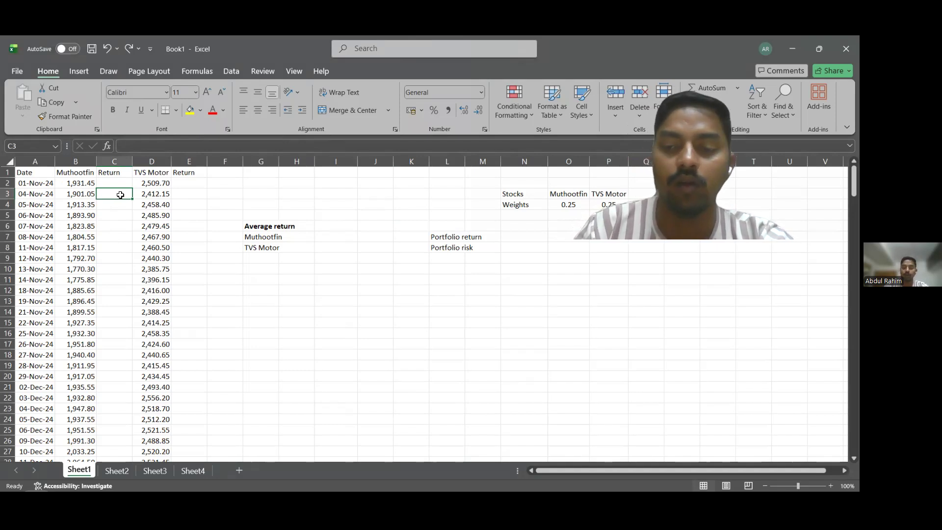
{"action": "type", "text": "="}
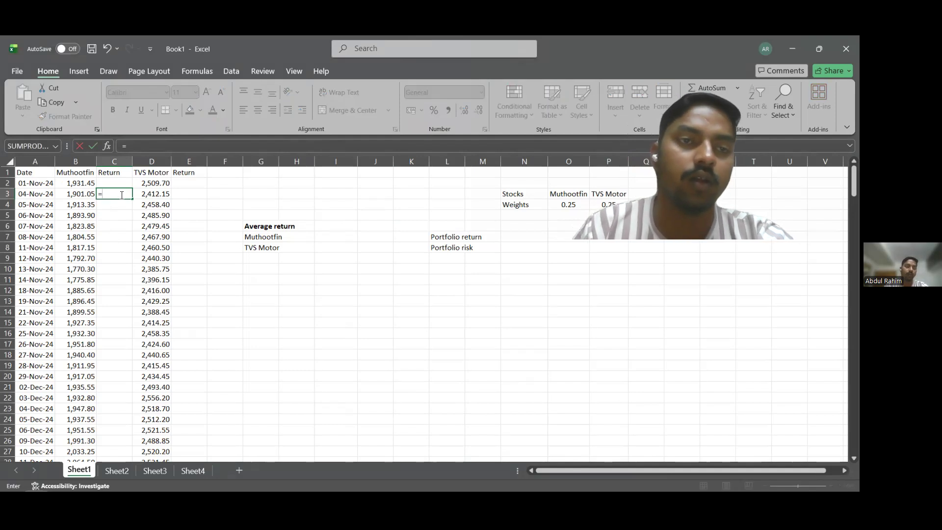
{"action": "left_click", "coordinate": [92, 195]}
{"action": "key", "text": "BackSpace"}
{"action": "key", "text": "BackSpace"}
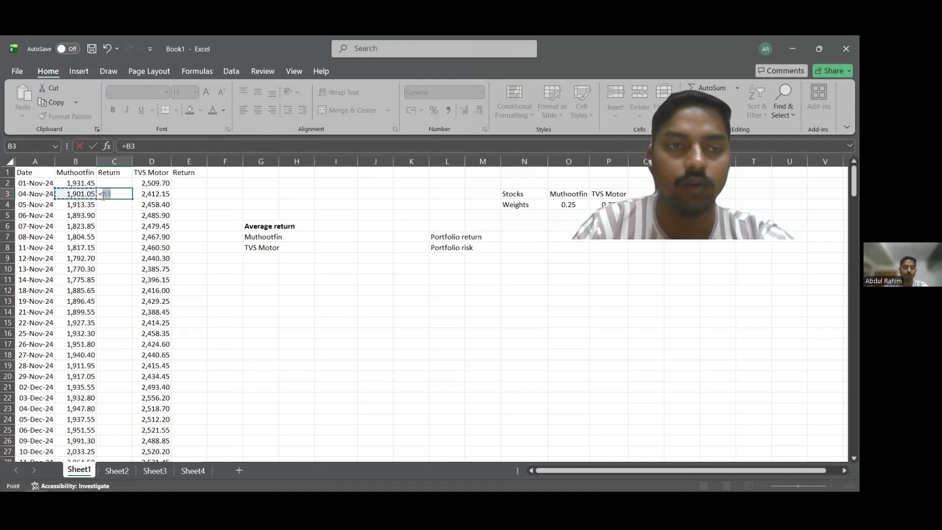
{"action": "type", "text": "("}
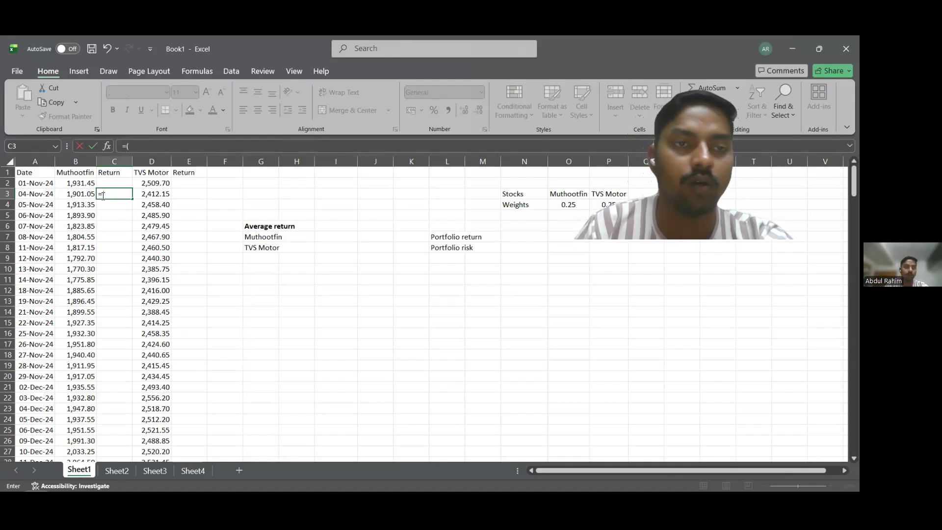
{"action": "left_click", "coordinate": [86, 198]}
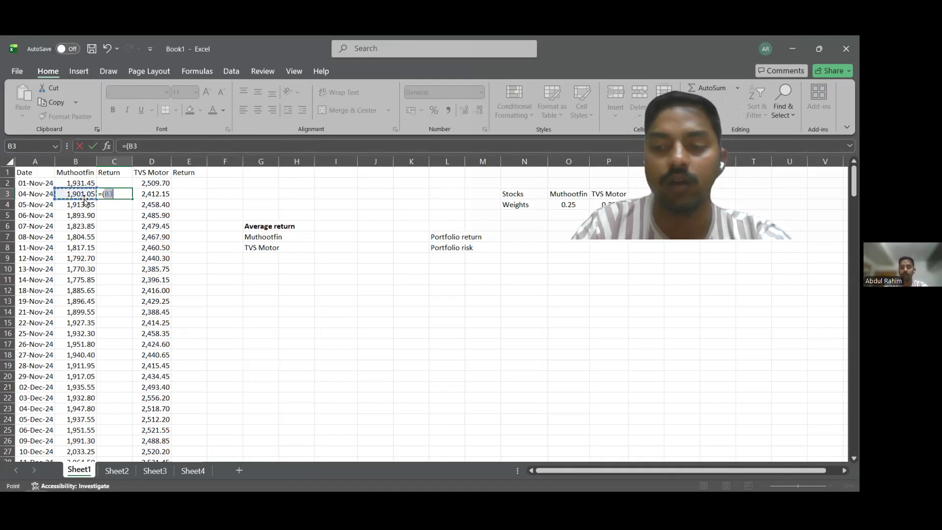
{"action": "type", "text": "-"}
{"action": "left_click", "coordinate": [73, 184]}
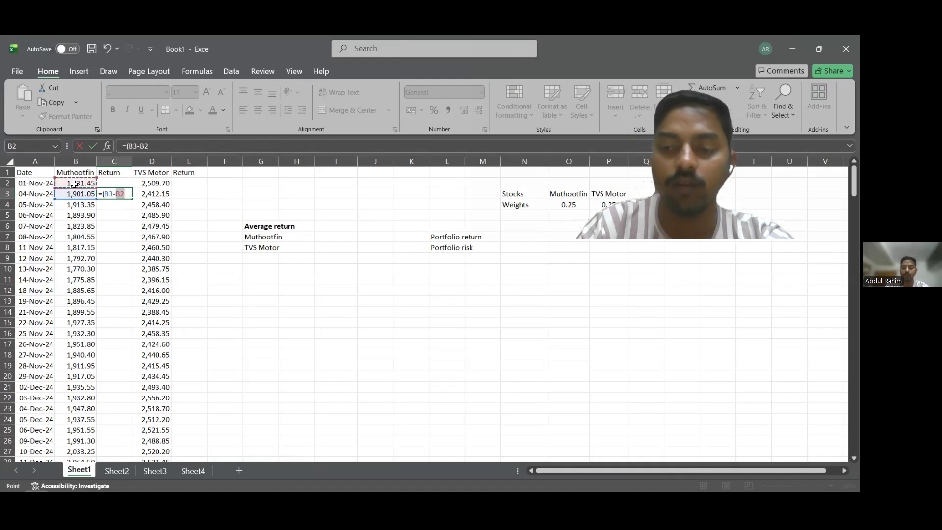
{"action": "type", "text": ")/"}
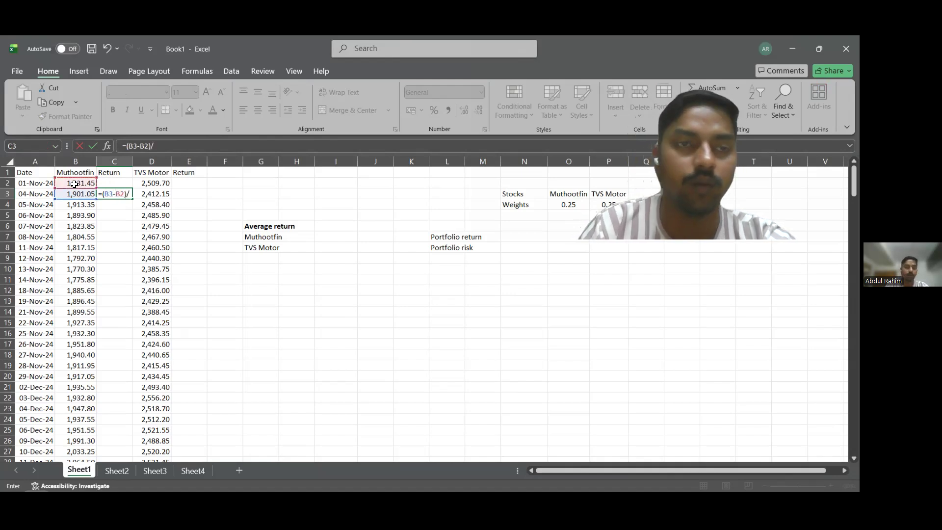
{"action": "left_click", "coordinate": [76, 194]}
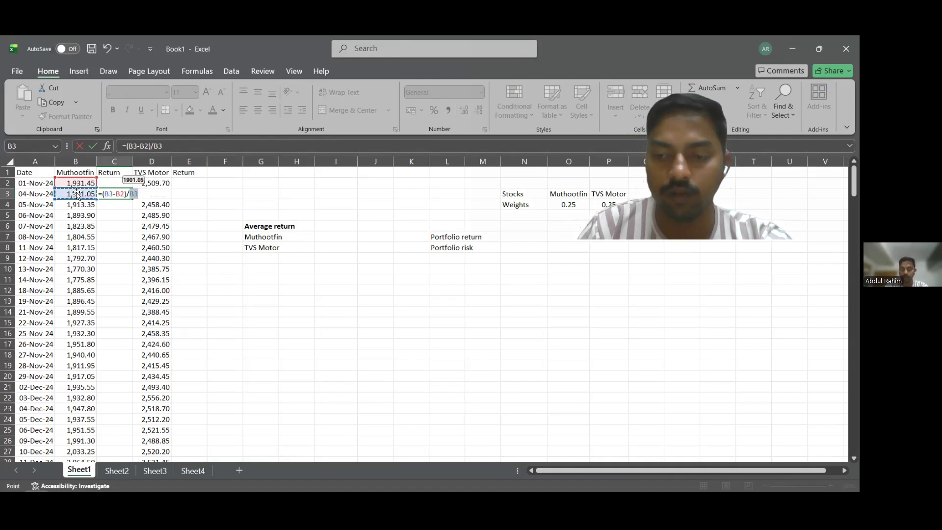
{"action": "key", "text": "Return"}
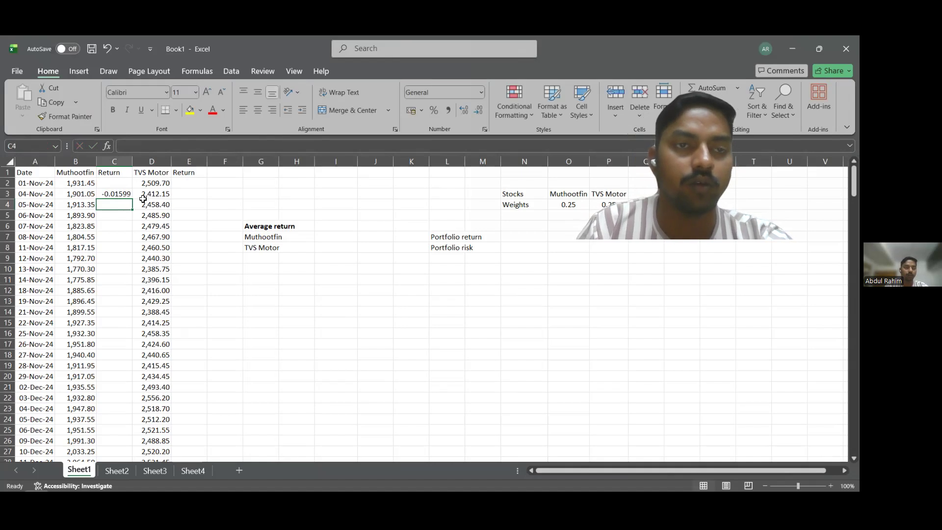
Fill the Muthootfin return formula from C3 down the column to the last dated row, C249.
{"action": "left_click", "coordinate": [125, 196]}
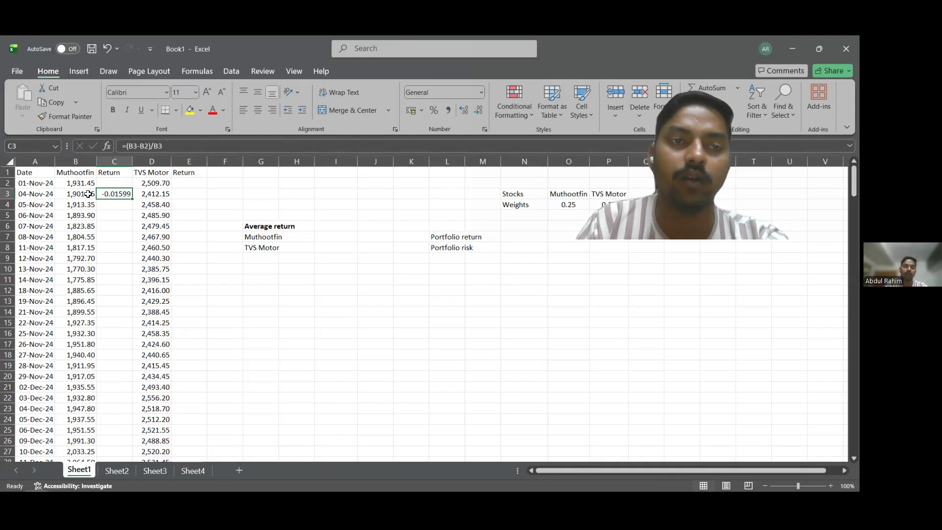
{"action": "left_click", "coordinate": [123, 202]}
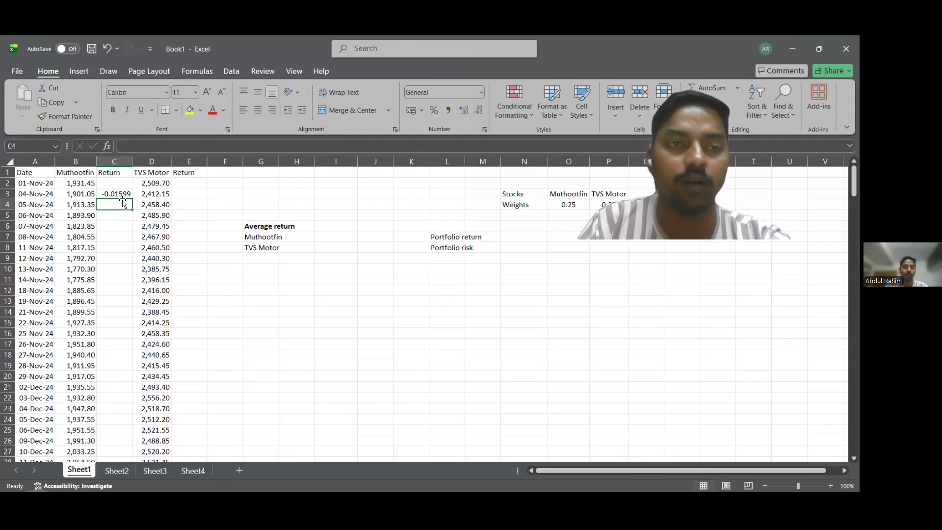
{"action": "left_click", "coordinate": [127, 195]}
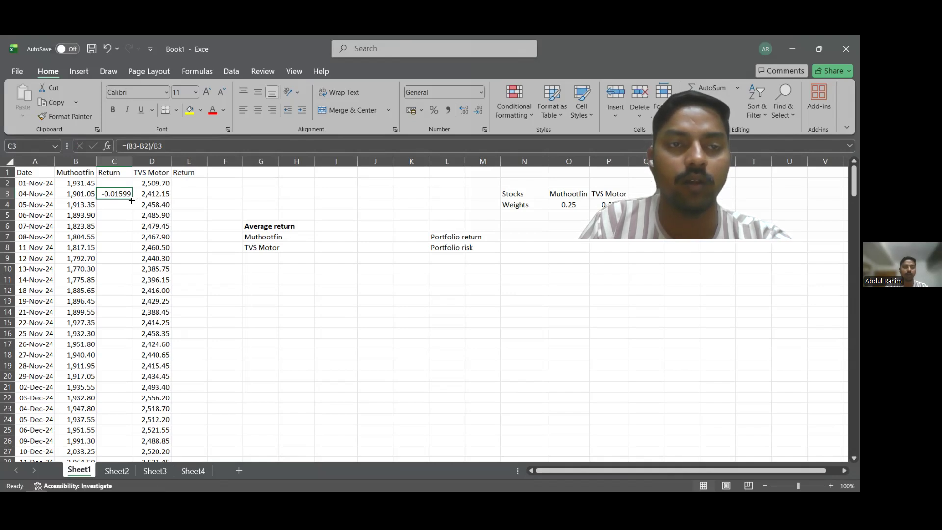
{"action": "double_click", "coordinate": [131, 200]}
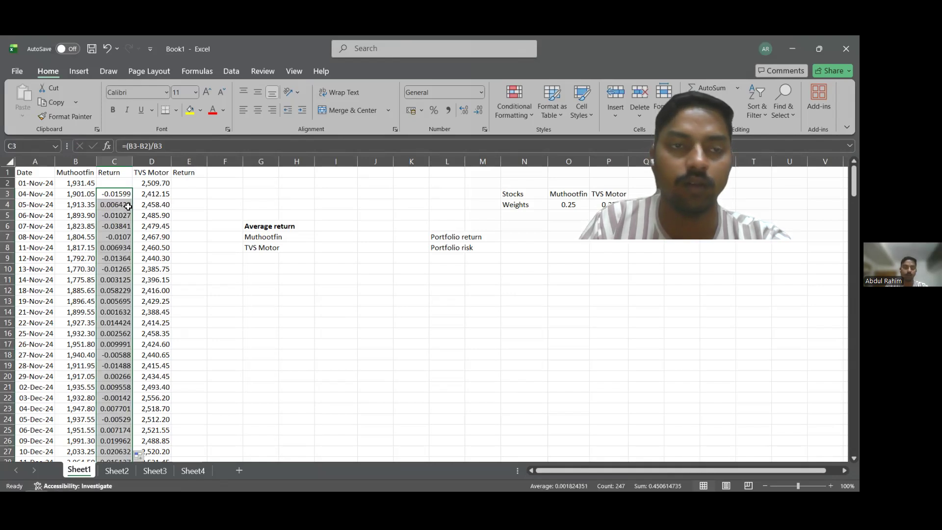
Check the filled Muthootfin returns down to the last dated row and return to the beginning of the data.
{"action": "scroll", "coordinate": [128, 206], "scroll_direction": "down", "scroll_amount": 20}
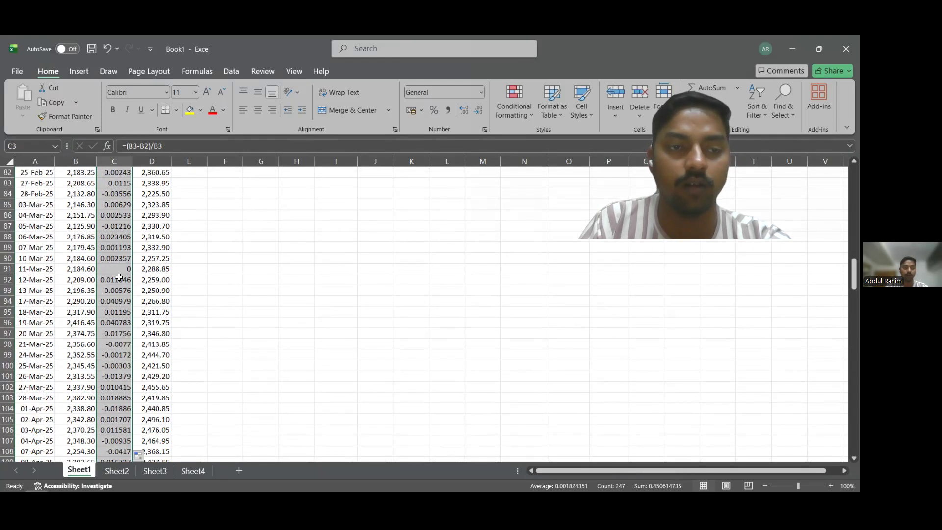
{"action": "scroll", "coordinate": [119, 278], "scroll_direction": "down", "scroll_amount": 20}
{"action": "scroll", "coordinate": [120, 364], "scroll_direction": "up", "scroll_amount": 20}
{"action": "scroll", "coordinate": [106, 457], "scroll_direction": "down", "scroll_amount": 17}
{"action": "scroll", "coordinate": [167, 397], "scroll_direction": "down", "scroll_amount": 20}
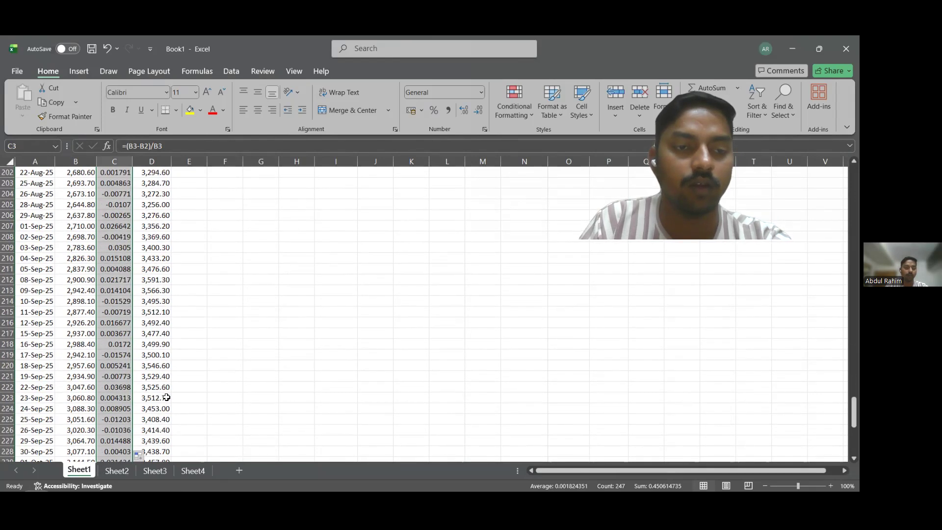
{"action": "scroll", "coordinate": [167, 398], "scroll_direction": "down", "scroll_amount": 15}
{"action": "scroll", "coordinate": [160, 382], "scroll_direction": "up", "scroll_amount": 5}
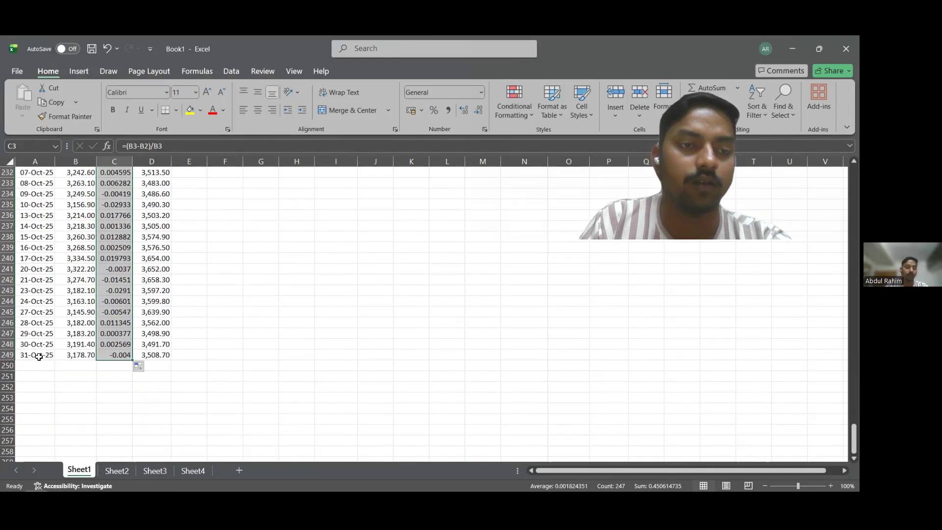
{"action": "scroll", "coordinate": [158, 352], "scroll_direction": "up", "scroll_amount": 1}
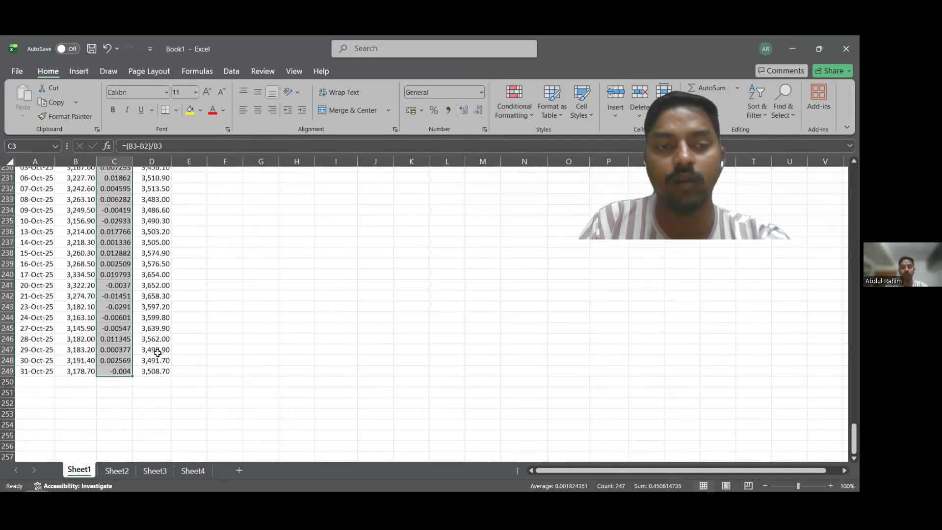
{"action": "scroll", "coordinate": [157, 353], "scroll_direction": "up", "scroll_amount": 20}
{"action": "scroll", "coordinate": [164, 347], "scroll_direction": "up", "scroll_amount": 20}
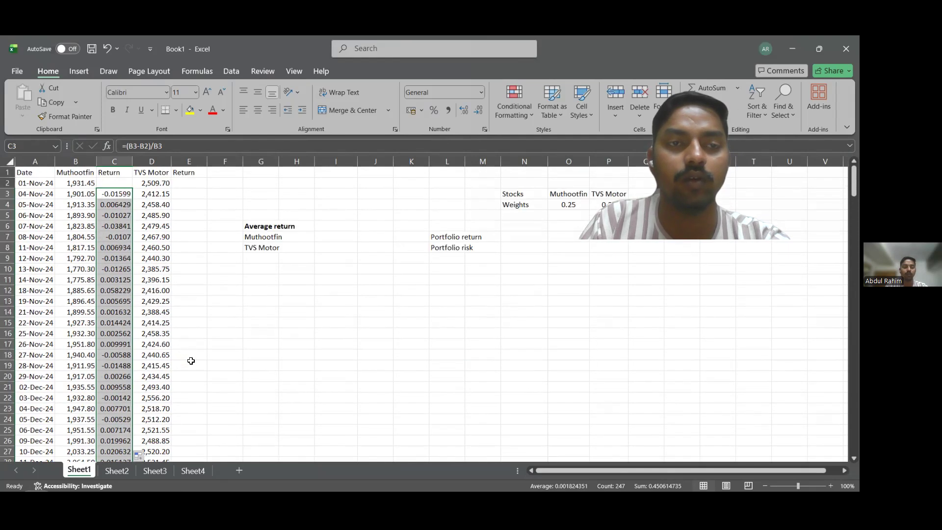
Enter the first TVS Motor daily return in E3 with the formula =(D3-D2)/D3.
{"action": "left_click", "coordinate": [189, 194]}
{"action": "type", "text": "="}
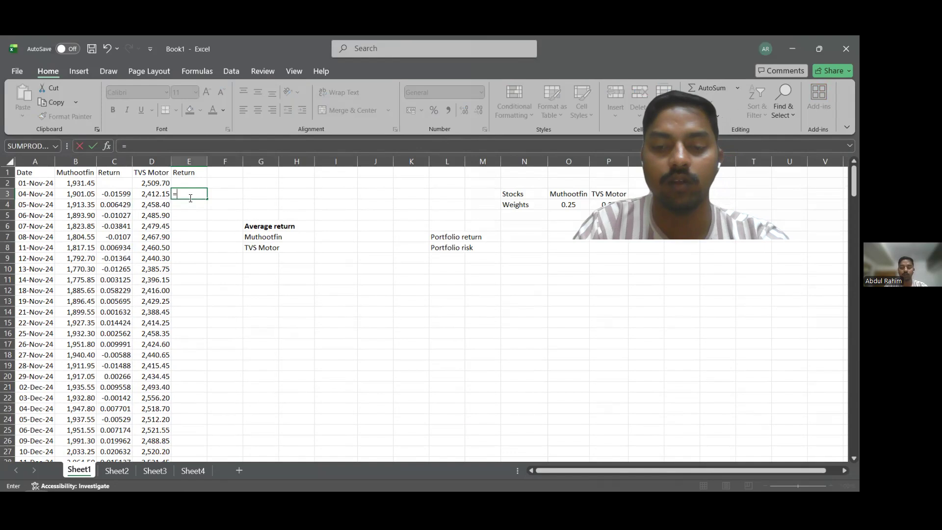
{"action": "type", "text": "("}
{"action": "left_click", "coordinate": [162, 195]}
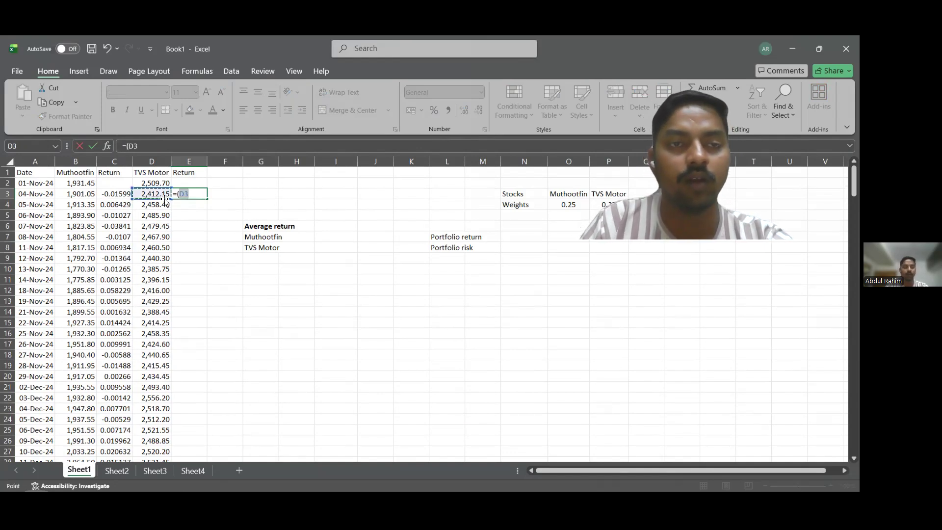
{"action": "type", "text": "-"}
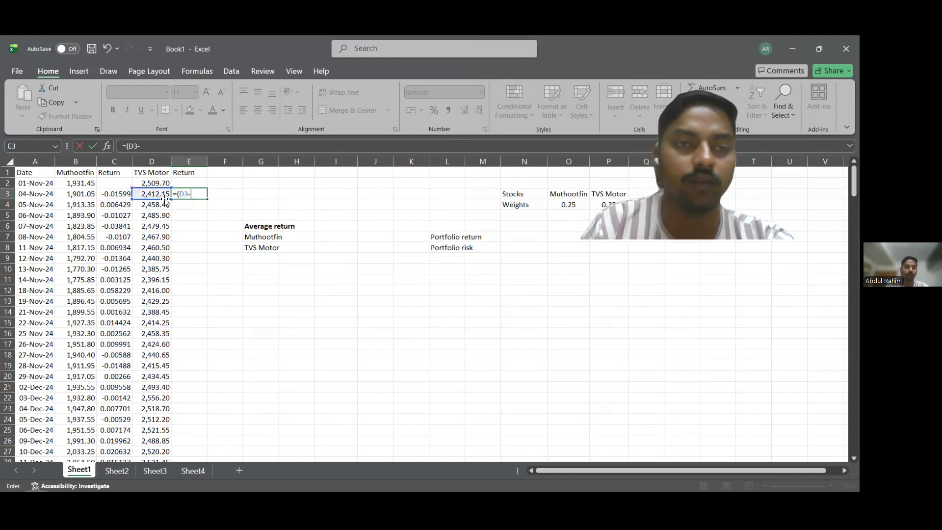
{"action": "left_click", "coordinate": [159, 184]}
{"action": "type", "text": ")/"}
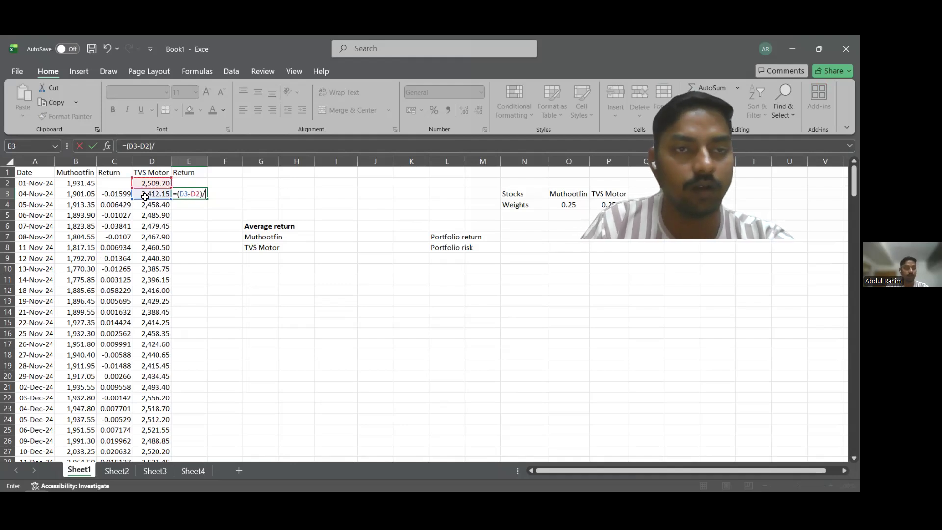
{"action": "left_click", "coordinate": [151, 196]}
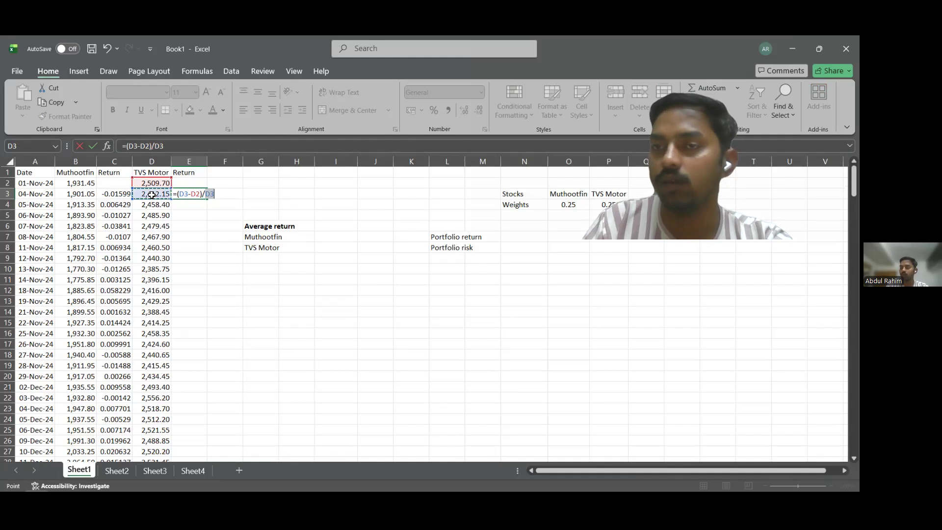
{"action": "key", "text": "Return"}
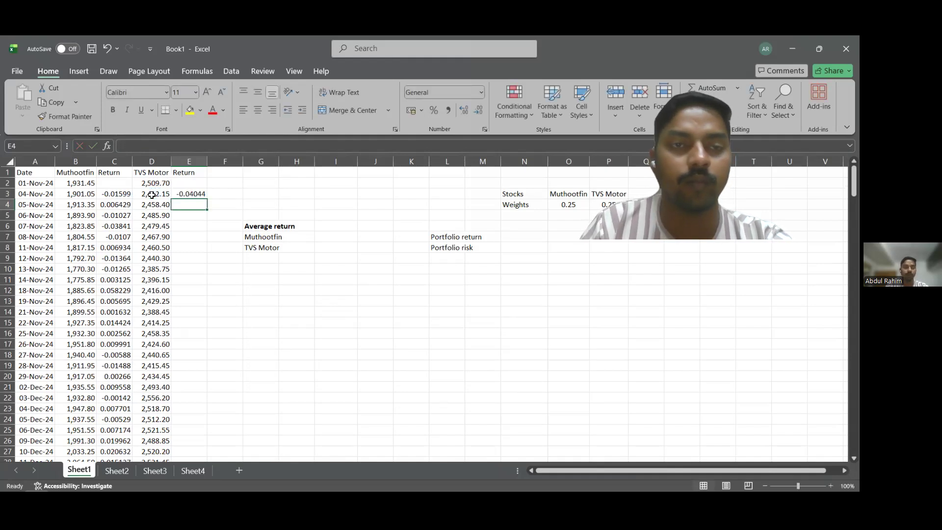
Fill the TVS Motor return formula from E3 down to E249 and check the column through its last row.
{"action": "left_click", "coordinate": [202, 193]}
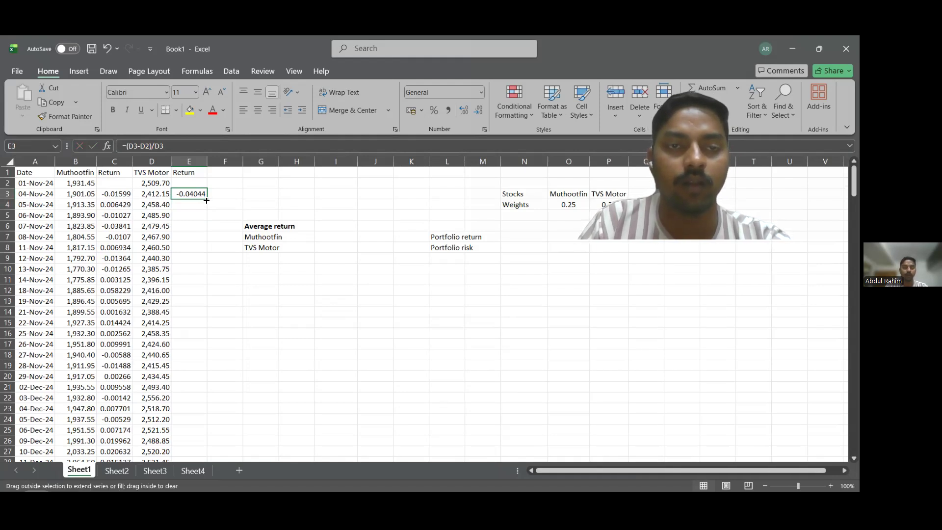
{"action": "double_click", "coordinate": [206, 199]}
{"action": "scroll", "coordinate": [206, 333], "scroll_direction": "down", "scroll_amount": 3}
{"action": "scroll", "coordinate": [206, 333], "scroll_direction": "down", "scroll_amount": 20}
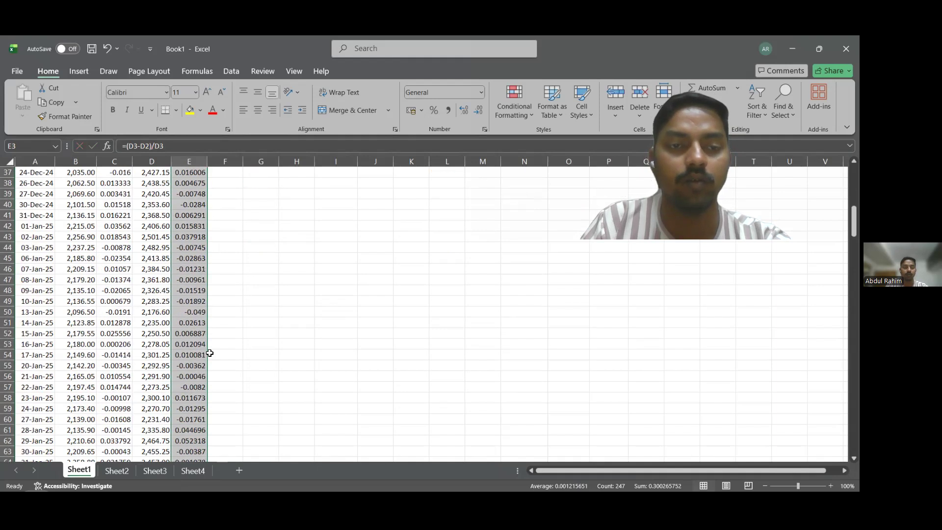
{"action": "scroll", "coordinate": [214, 356], "scroll_direction": "down", "scroll_amount": 20}
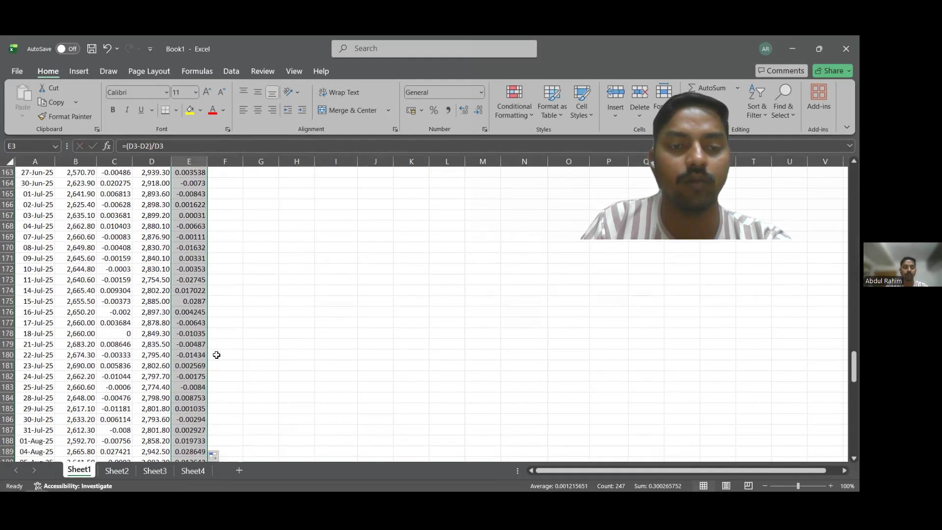
{"action": "scroll", "coordinate": [218, 354], "scroll_direction": "up", "scroll_amount": 20}
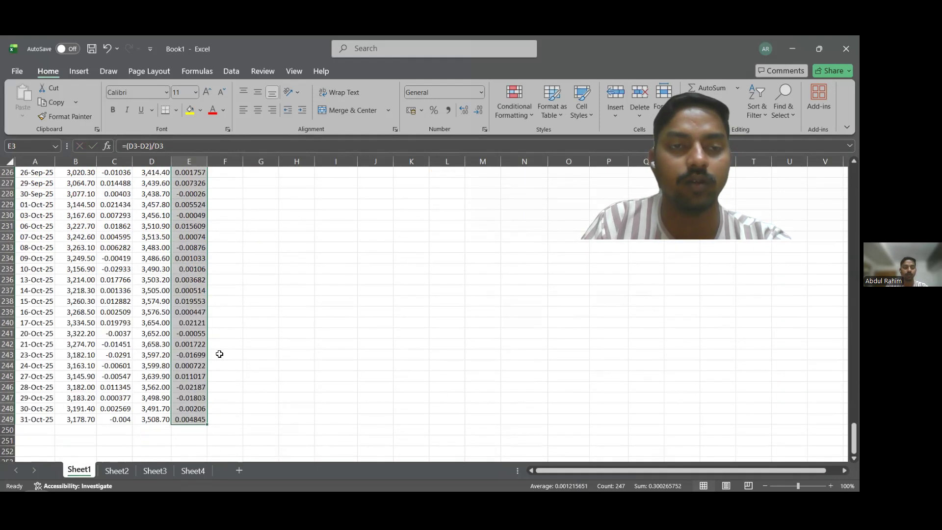
{"action": "scroll", "coordinate": [250, 354], "scroll_direction": "up", "scroll_amount": 20}
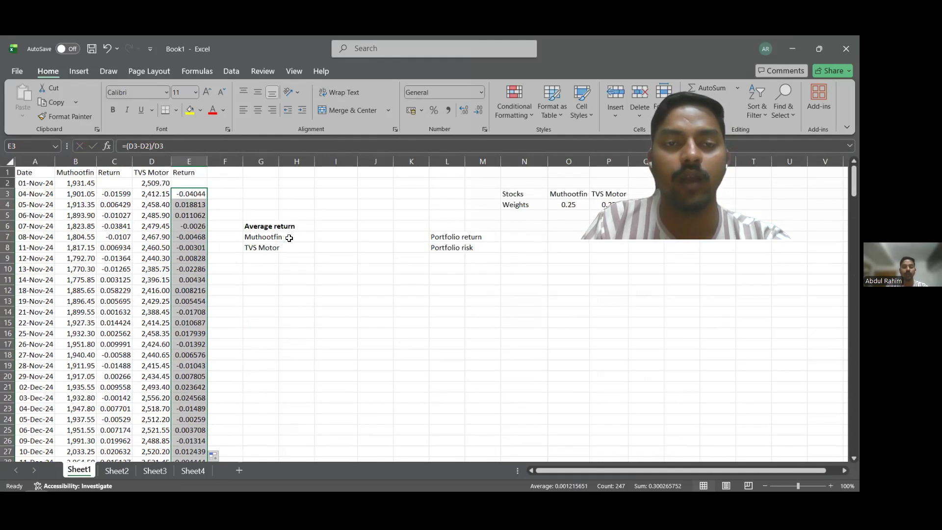
Calculate the Muthootfin average return in I7 with the AVERAGE function over C3:C249.
{"action": "left_click", "coordinate": [324, 239]}
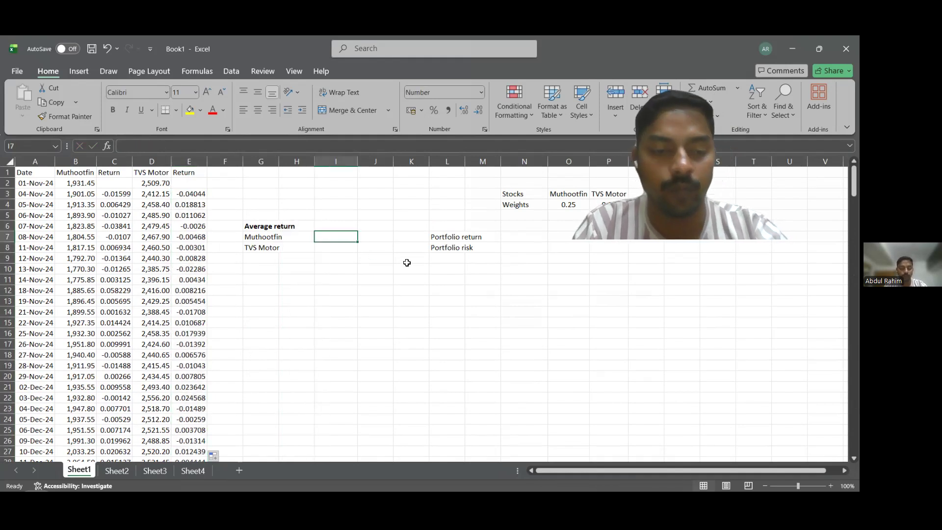
{"action": "type", "text": "="}
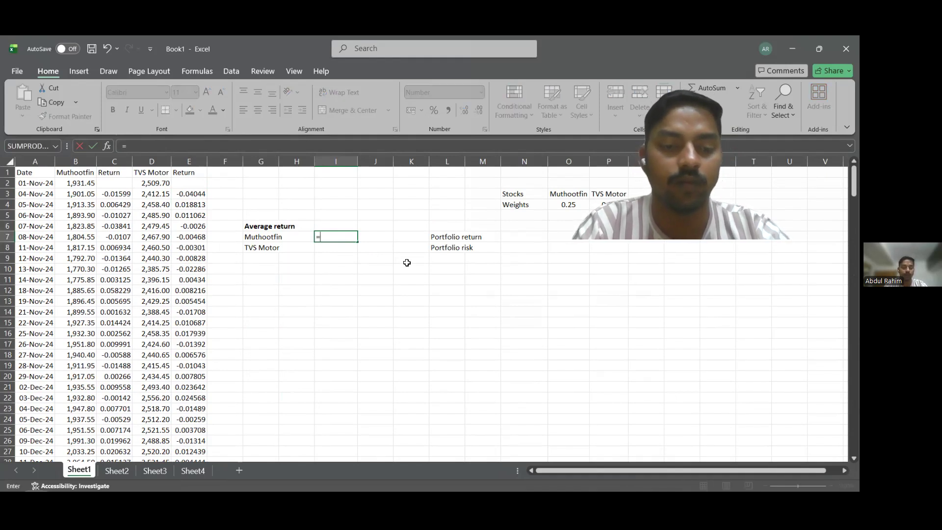
{"action": "type", "text": "Average"}
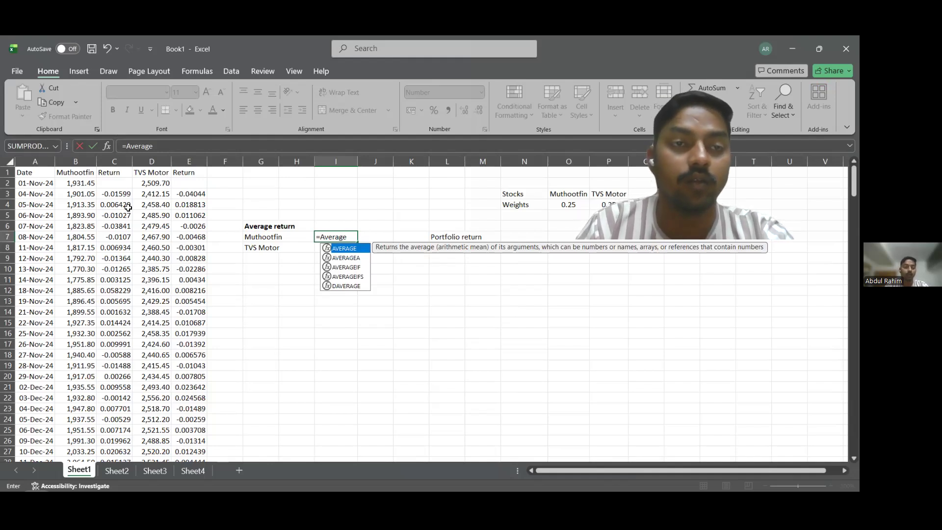
{"action": "type", "text": "("}
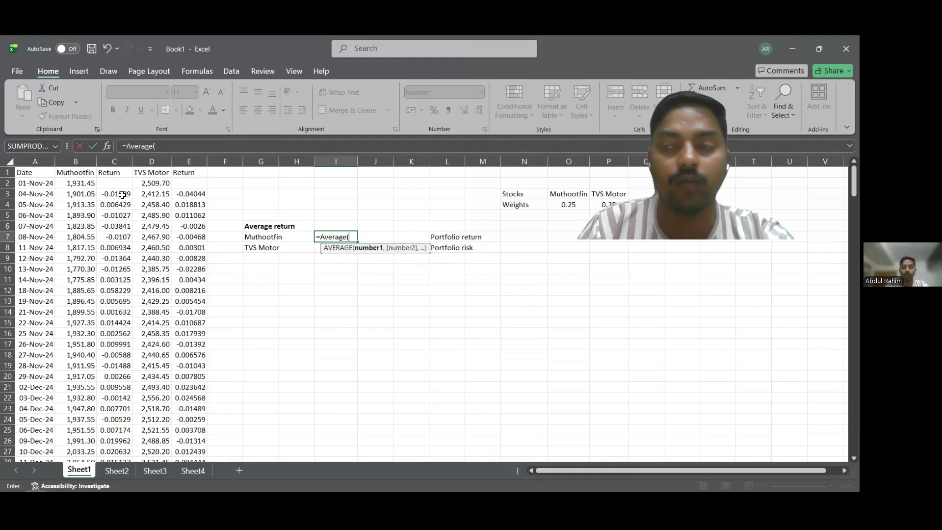
{"action": "left_click", "coordinate": [124, 196]}
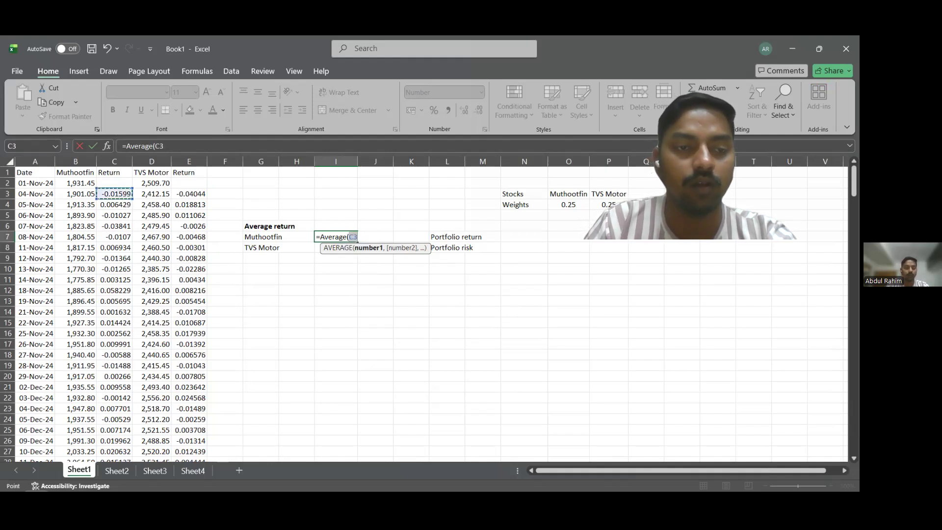
{"action": "left_click_drag", "start_coordinate": [125, 196], "coordinate": [121, 428]}
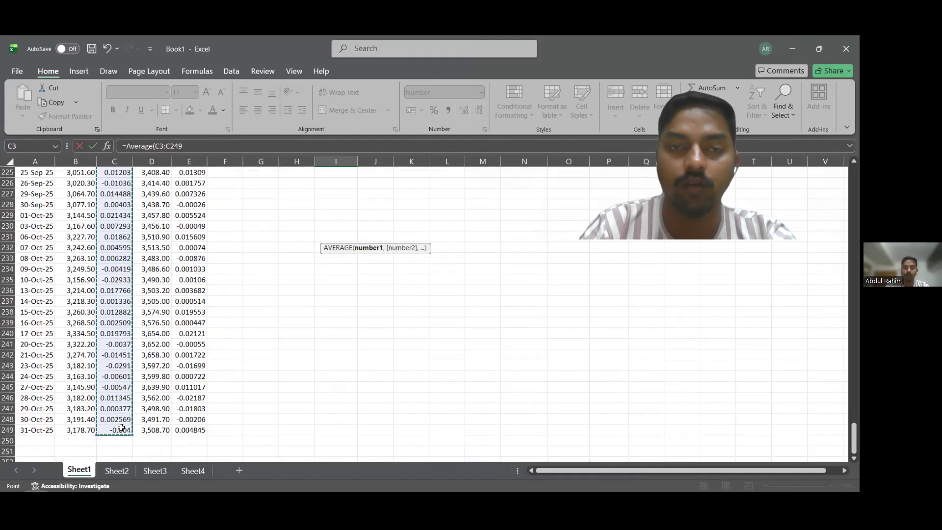
{"action": "key", "text": "Return"}
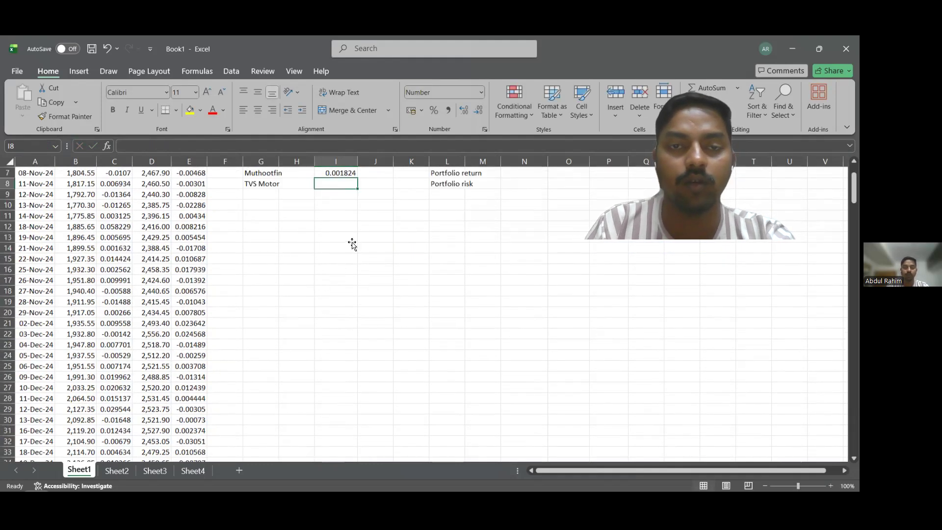
Calculate the TVS Motor average return in I8 with the AVERAGE function over E3:E249.
{"action": "scroll", "coordinate": [348, 250], "scroll_direction": "up", "scroll_amount": 2}
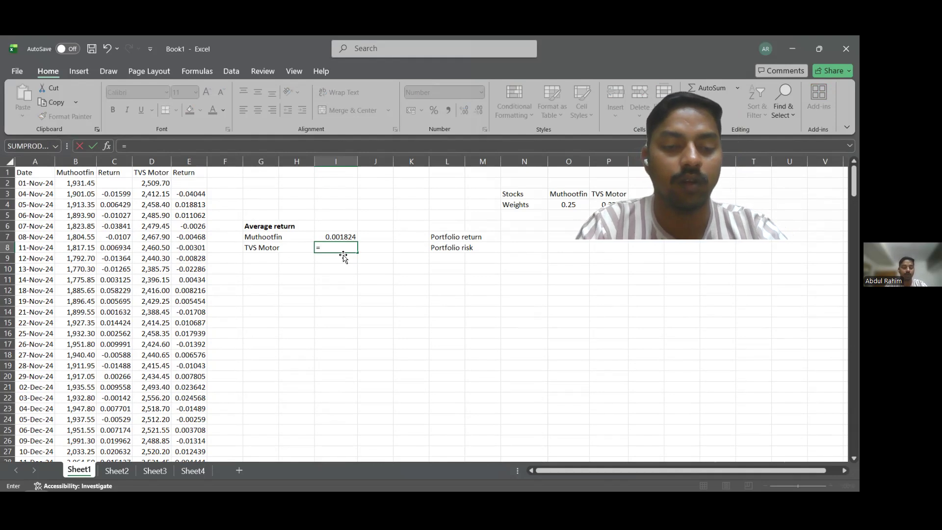
{"action": "type", "text": "Average"}
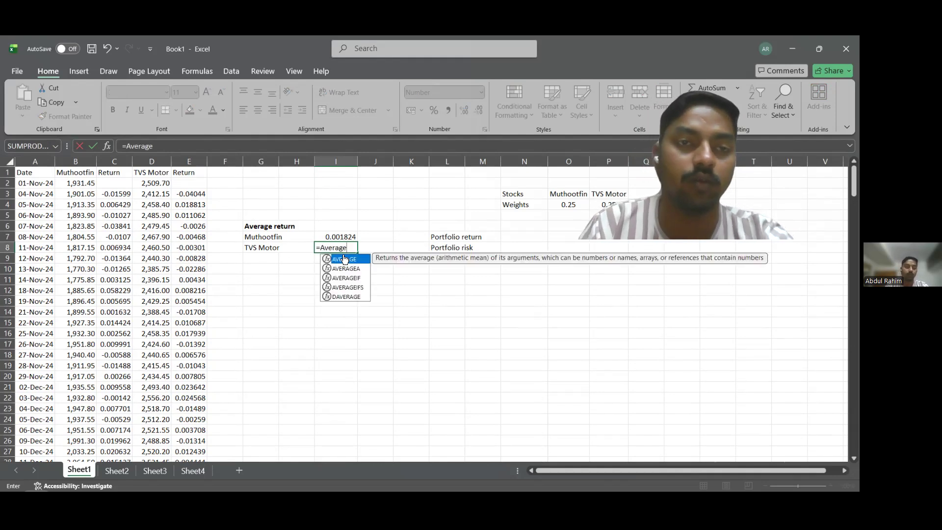
{"action": "type", "text": "("}
{"action": "left_click", "coordinate": [196, 195]}
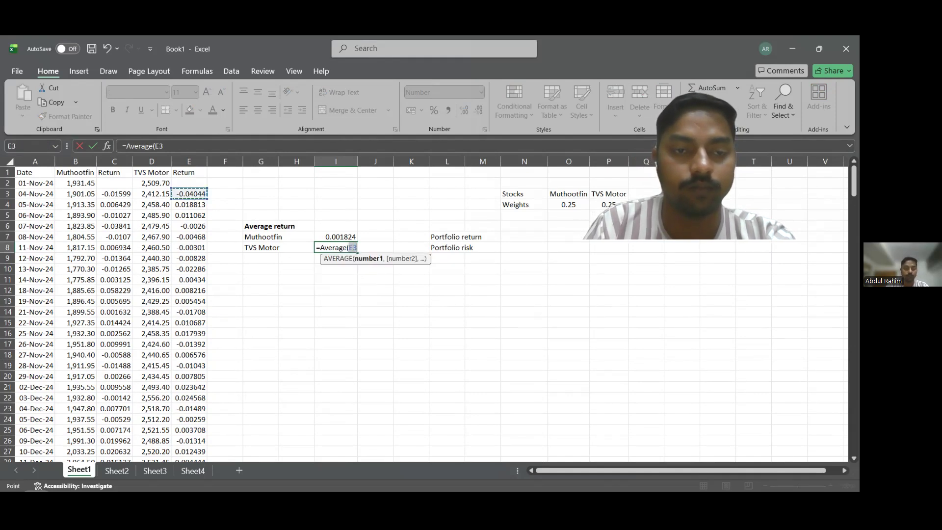
{"action": "key", "text": "ctrl+Down"}
{"action": "left_click", "coordinate": [187, 450]}
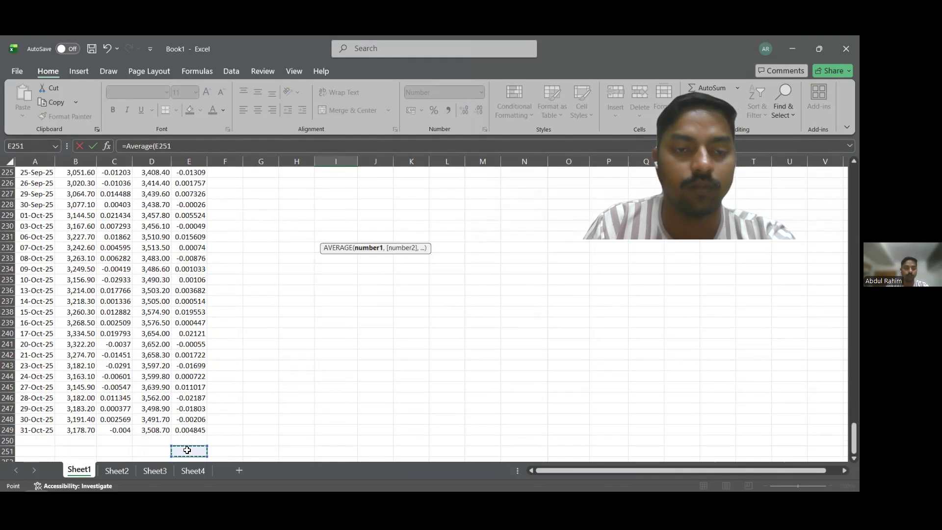
{"action": "left_click_drag", "start_coordinate": [186, 432], "coordinate": [202, 390]}
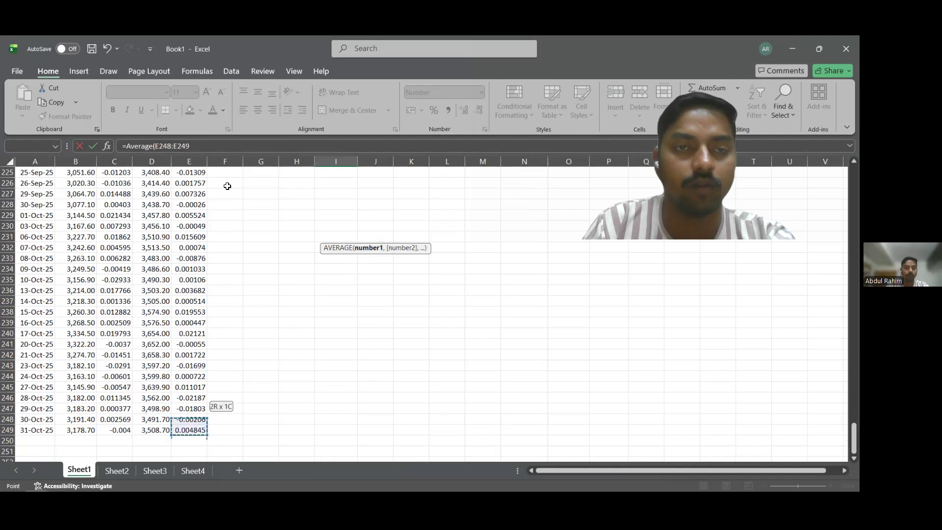
{"action": "left_click_drag", "start_coordinate": [206, 141], "coordinate": [190, 194]}
{"action": "type", "text": ")"}
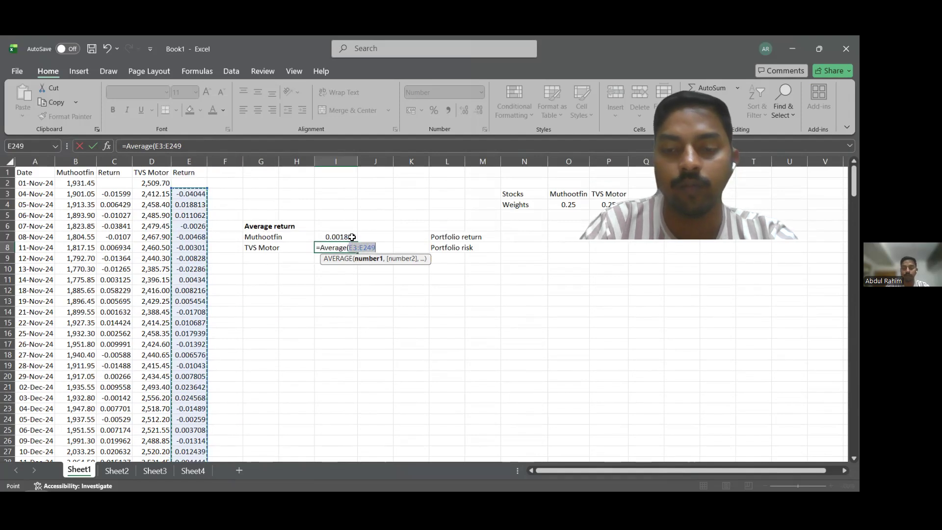
{"action": "key", "text": "Return"}
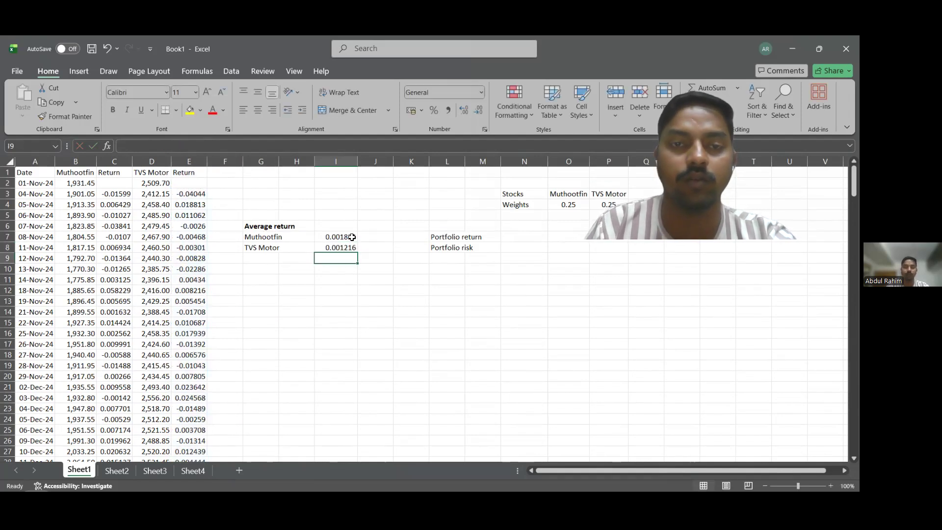
Calculate the portfolio return in N7 with the formula =SUMPRODUCT(O4,P4,I7,I8), using the two weights and the two average returns.
{"action": "left_click", "coordinate": [425, 269]}
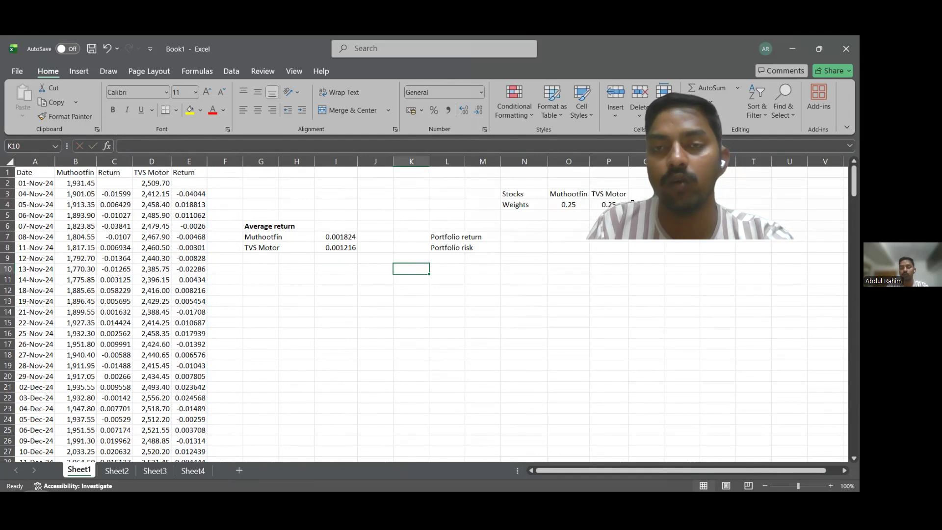
{"action": "left_click", "coordinate": [521, 238]}
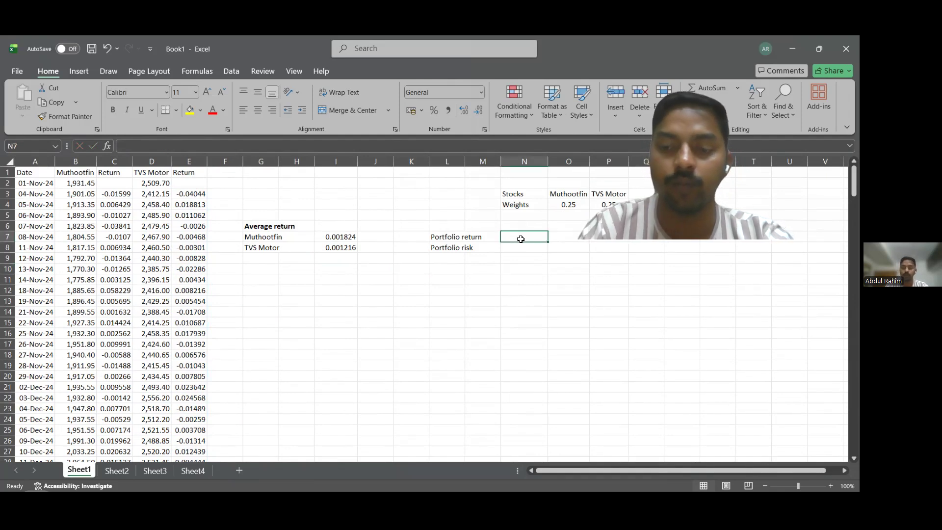
{"action": "type", "text": "="}
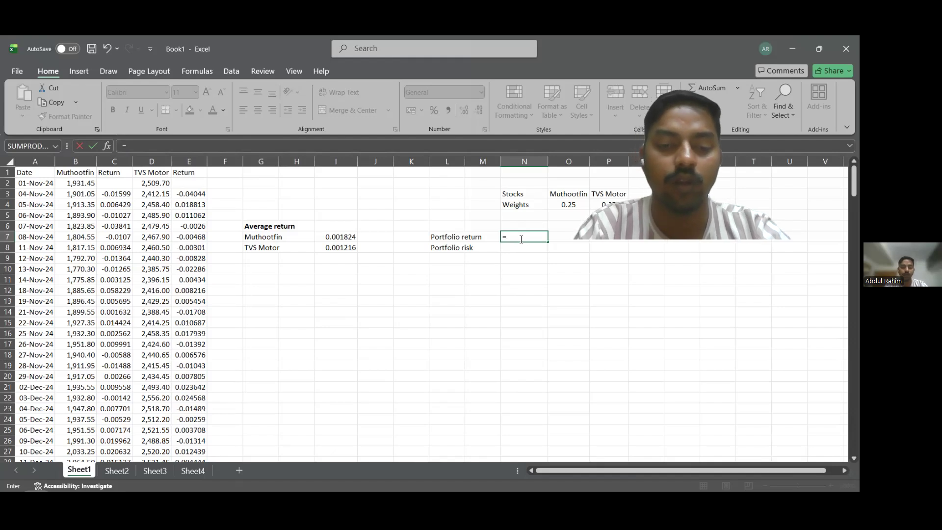
{"action": "type", "text": "sumpr"}
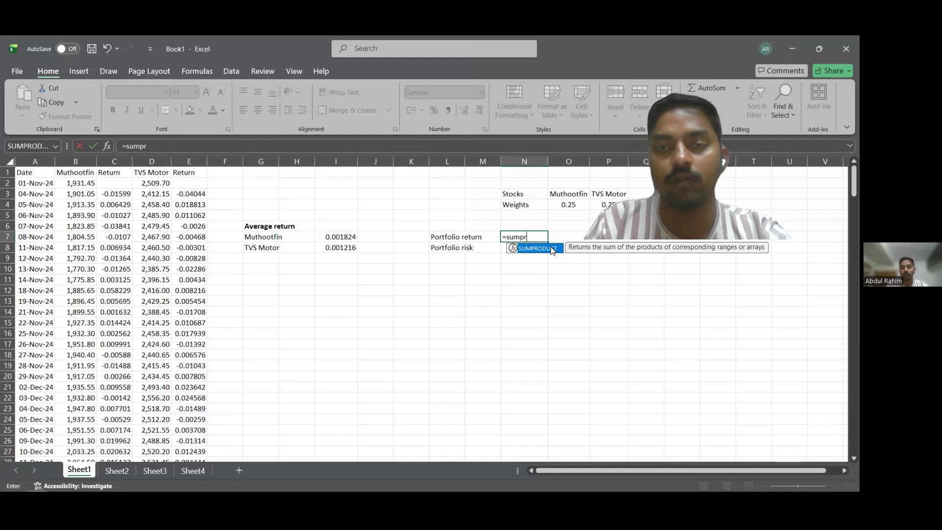
{"action": "key", "text": "Tab"}
{"action": "left_click", "coordinate": [577, 210]}
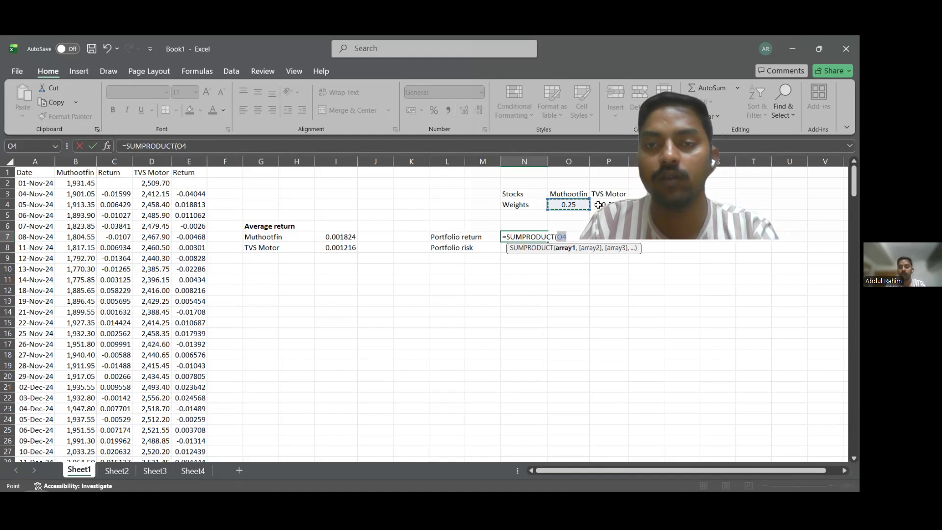
{"action": "type", "text": ","}
{"action": "left_click", "coordinate": [598, 204]}
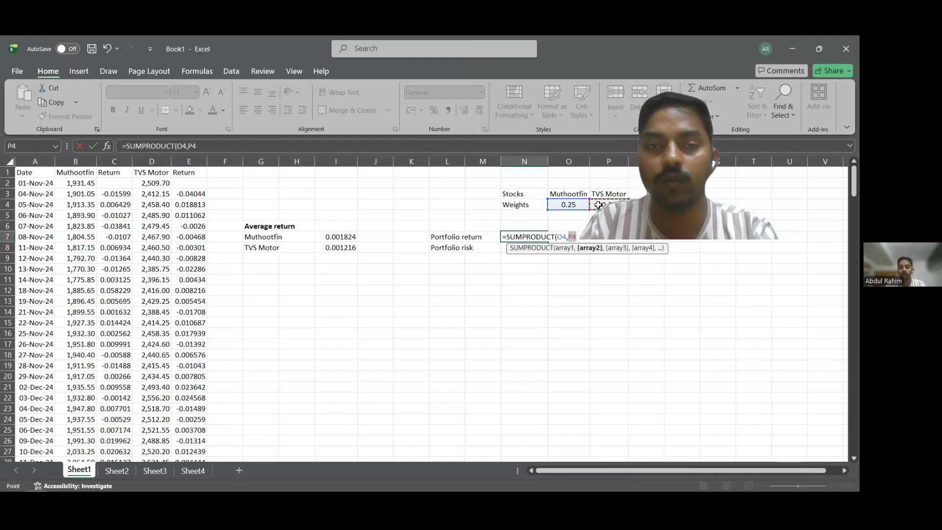
{"action": "type", "text": ","}
{"action": "left_click", "coordinate": [347, 236]}
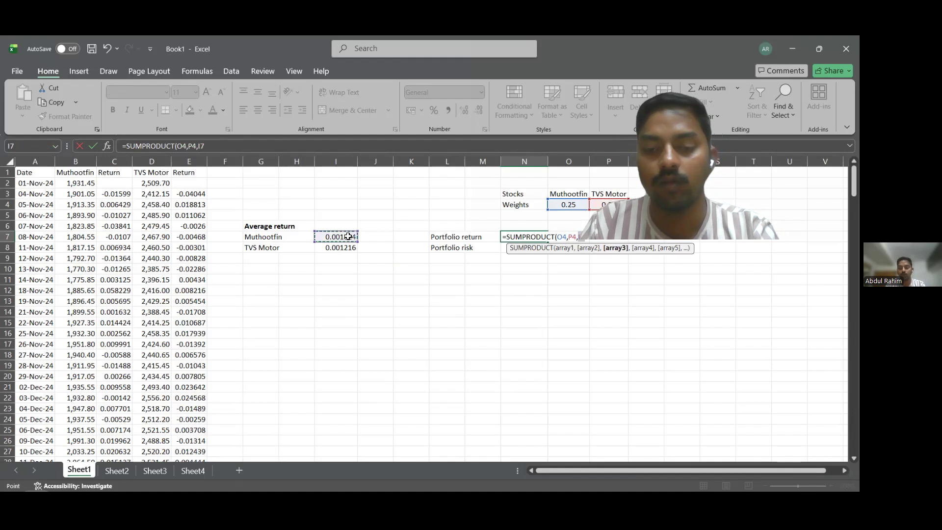
{"action": "type", "text": ","}
{"action": "left_click", "coordinate": [350, 248]}
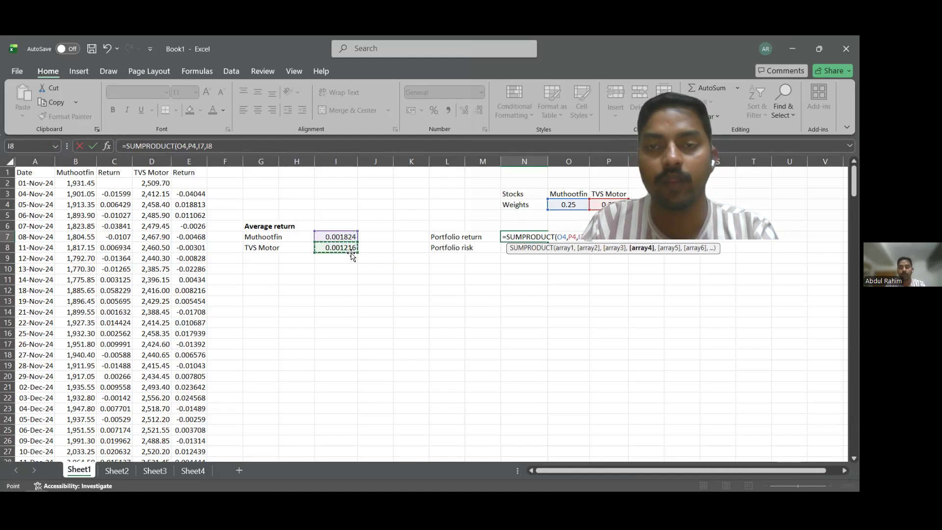
{"action": "left_click", "coordinate": [354, 253]}
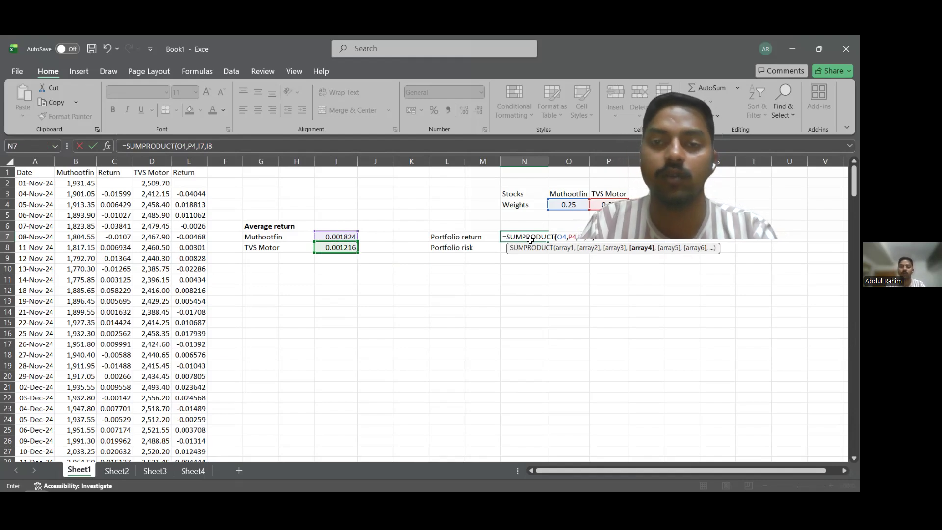
{"action": "key", "text": "Return"}
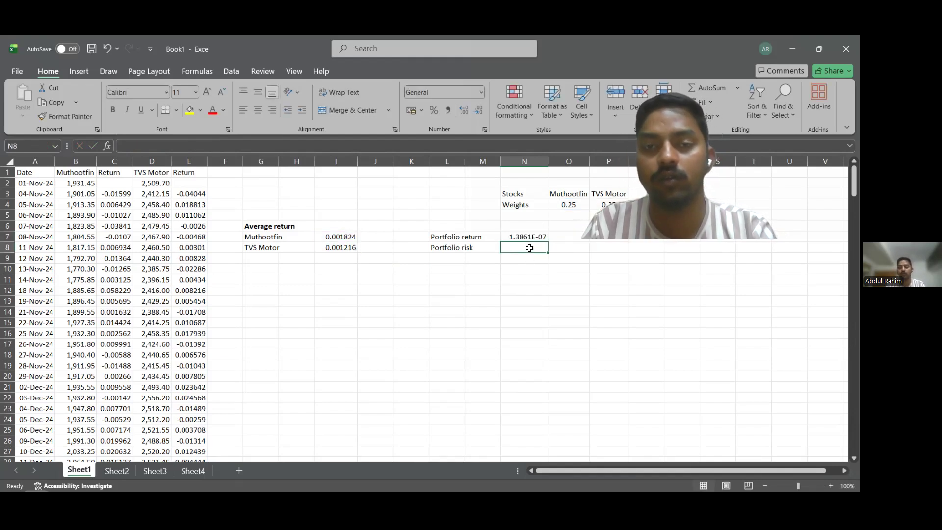
Calculate the portfolio risk in N8 with STDEV.P over the Muthootfin returns C3:C249 and the TVS Motor returns E3:E249.
{"action": "type", "text": "="}
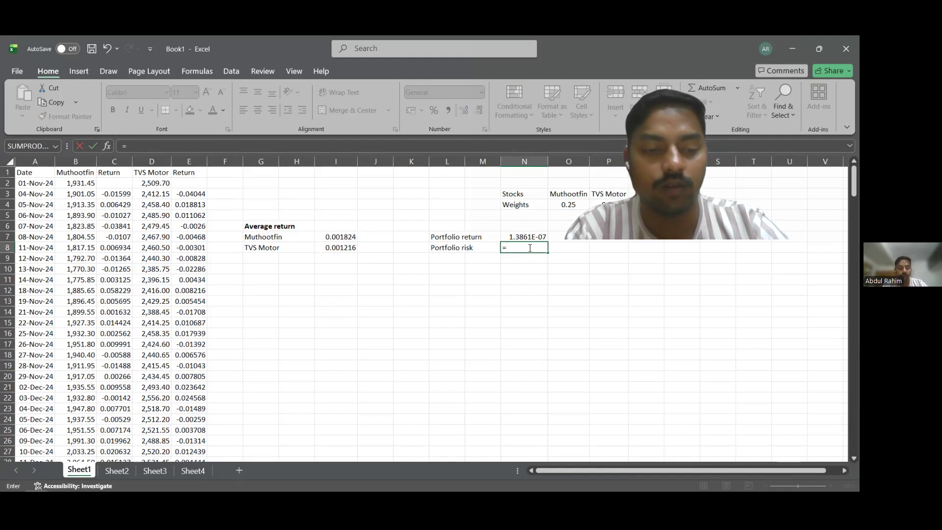
{"action": "type", "text": "St"}
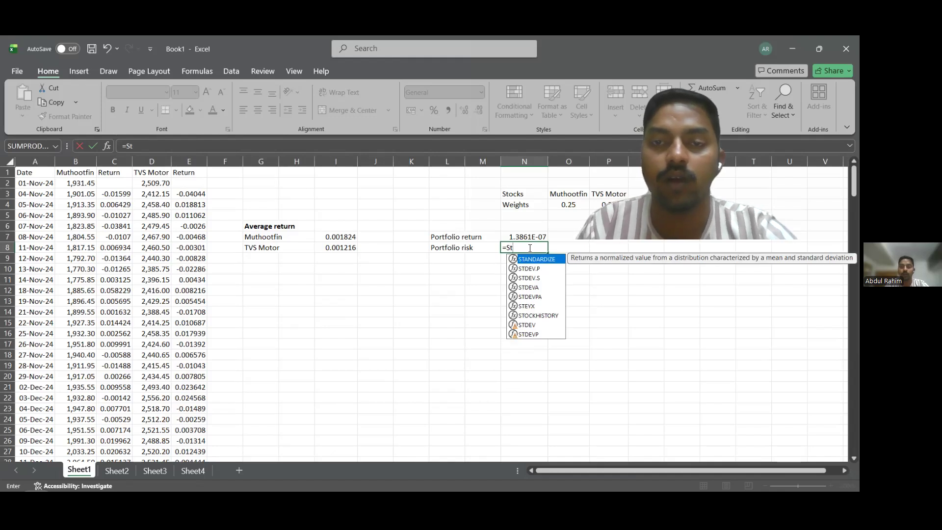
{"action": "left_click", "coordinate": [534, 273]}
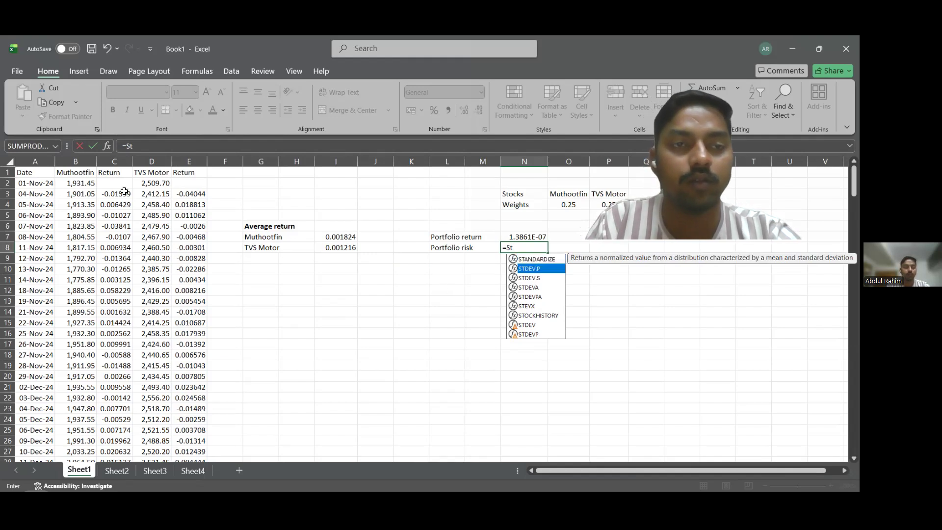
{"action": "key", "text": "Tab"}
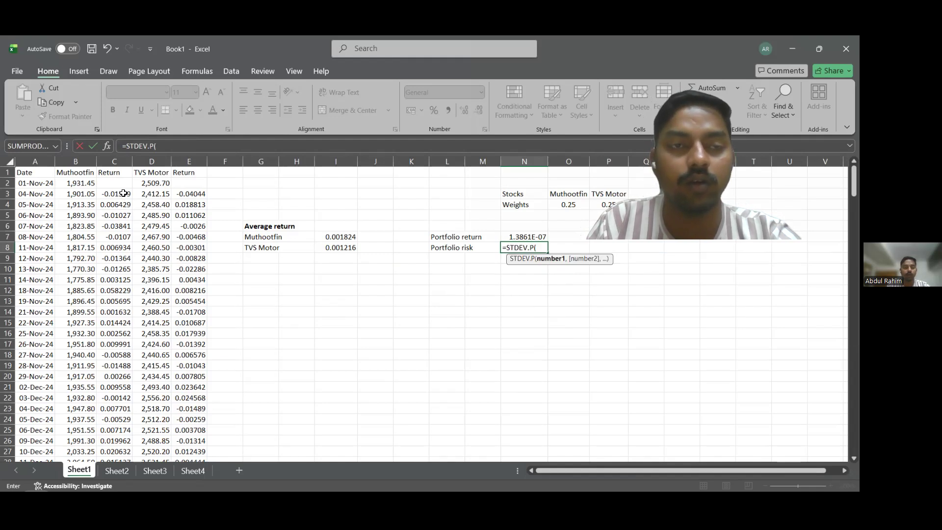
{"action": "left_click", "coordinate": [123, 195]}
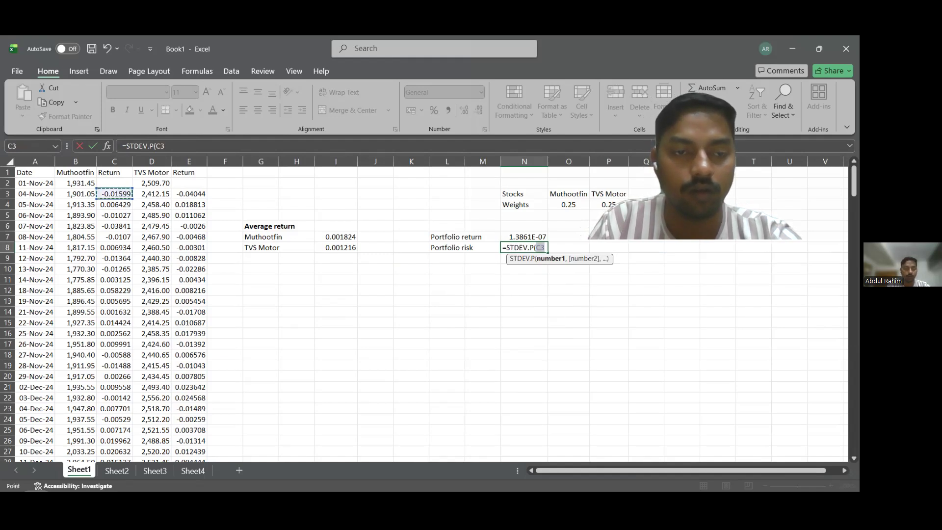
{"action": "key", "text": "ctrl+shift+Down"}
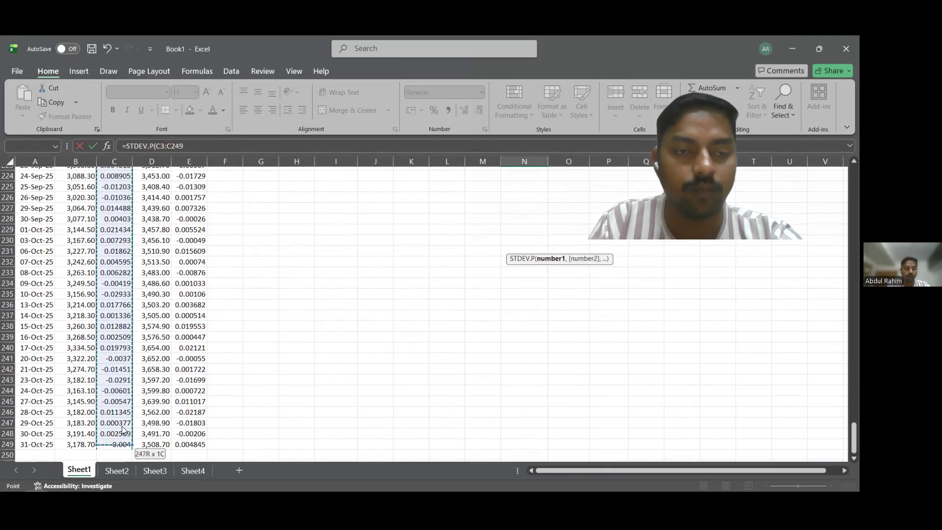
{"action": "scroll", "coordinate": [121, 425], "scroll_direction": "down", "scroll_amount": 1}
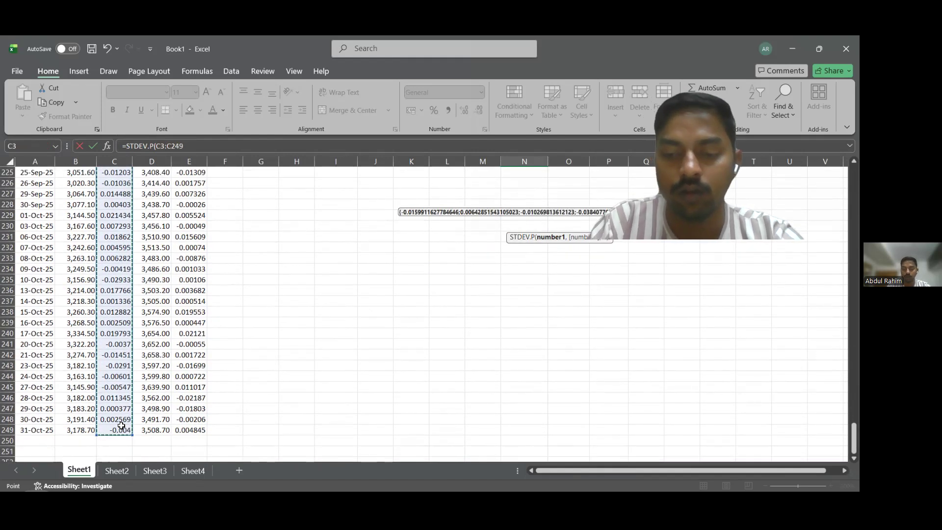
{"action": "type", "text": ","}
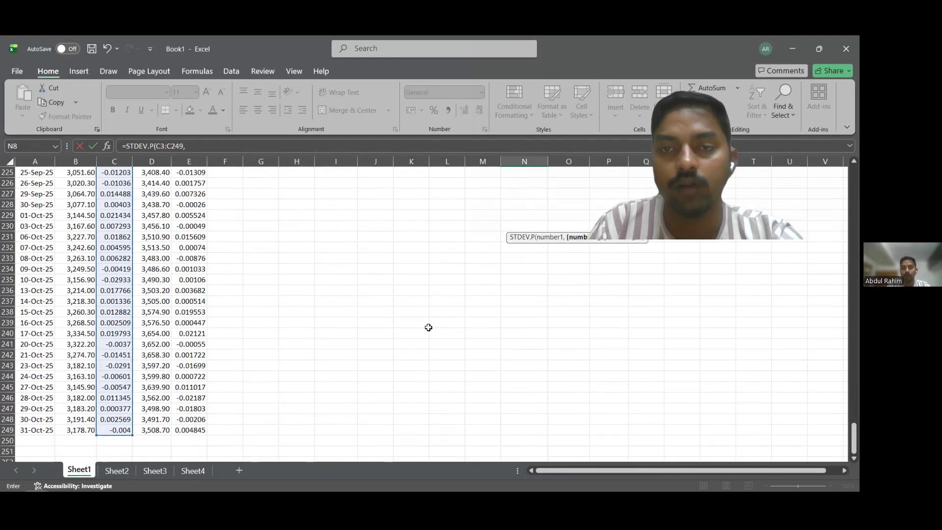
{"action": "scroll", "coordinate": [429, 324], "scroll_direction": "up", "scroll_amount": 9}
{"action": "scroll", "coordinate": [429, 325], "scroll_direction": "up", "scroll_amount": 20}
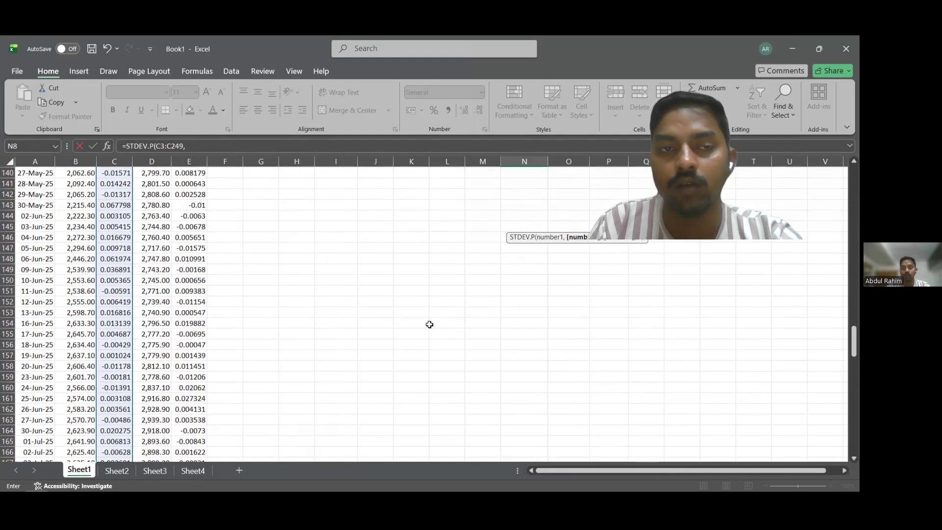
{"action": "left_click_drag", "start_coordinate": [845, 332], "coordinate": [845, 167]}
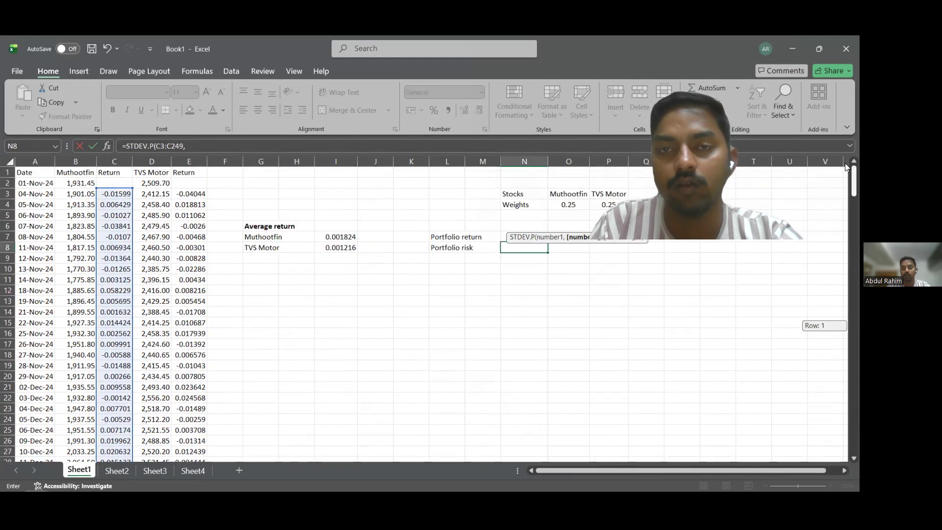
{"action": "left_click", "coordinate": [195, 195]}
{"action": "left_click_drag", "start_coordinate": [195, 195], "coordinate": [183, 430]}
{"action": "key", "text": "Return"}
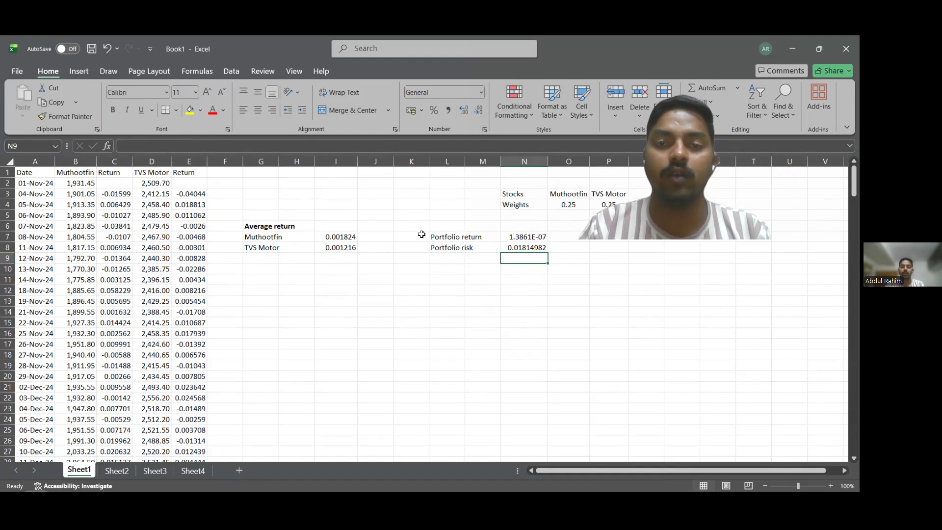
Fill the Portfolio return and Portfolio risk labels and the Muthootfin and TVS Motor average-return labels with yellow.
{"action": "left_click_drag", "start_coordinate": [431, 237], "coordinate": [470, 248]}
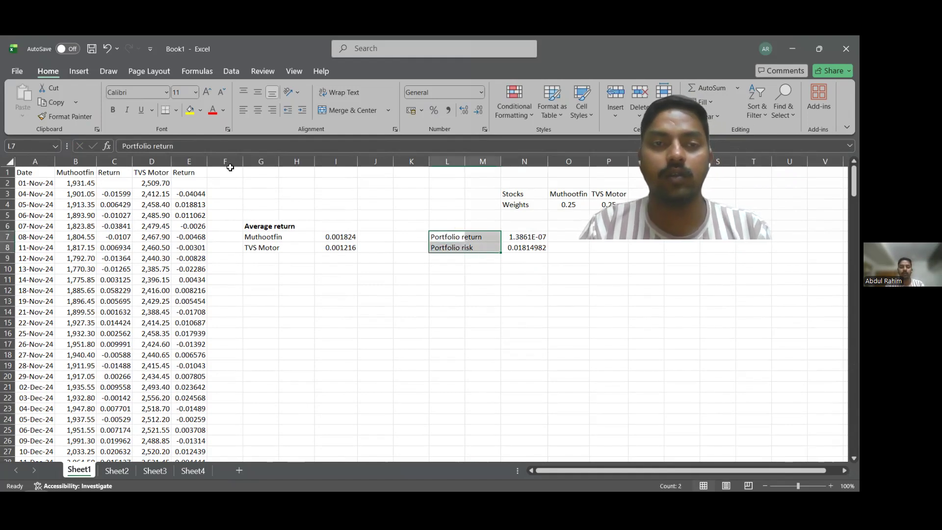
{"action": "left_click", "coordinate": [186, 114]}
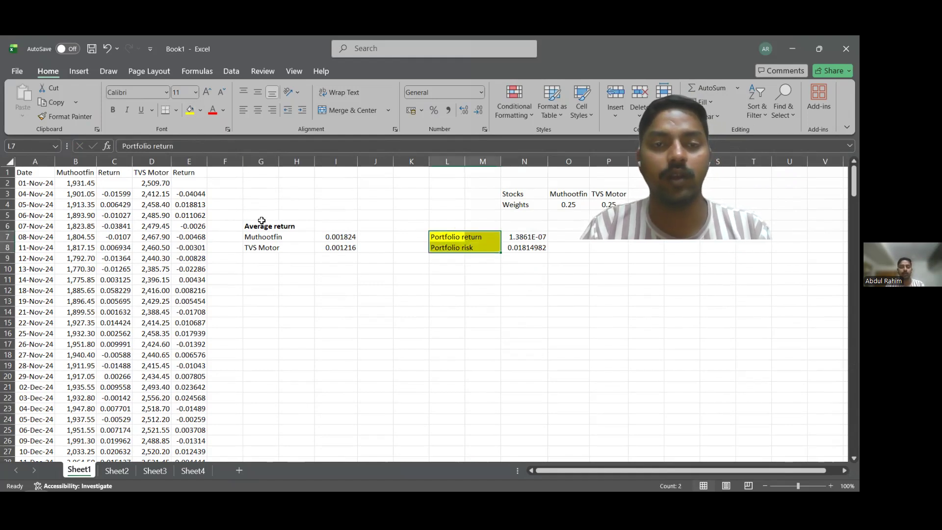
{"action": "left_click_drag", "start_coordinate": [269, 228], "coordinate": [268, 245]}
{"action": "double_click", "coordinate": [271, 237]}
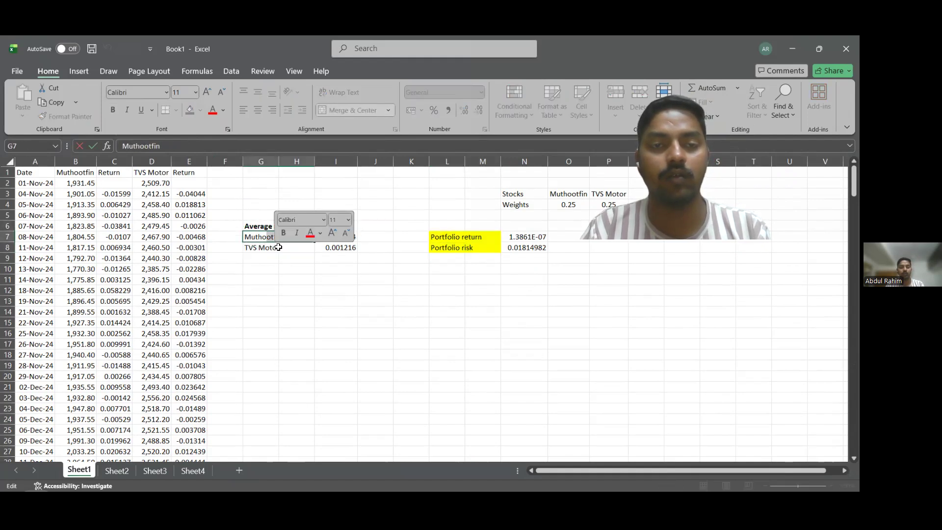
{"action": "left_click_drag", "start_coordinate": [275, 237], "coordinate": [279, 248]}
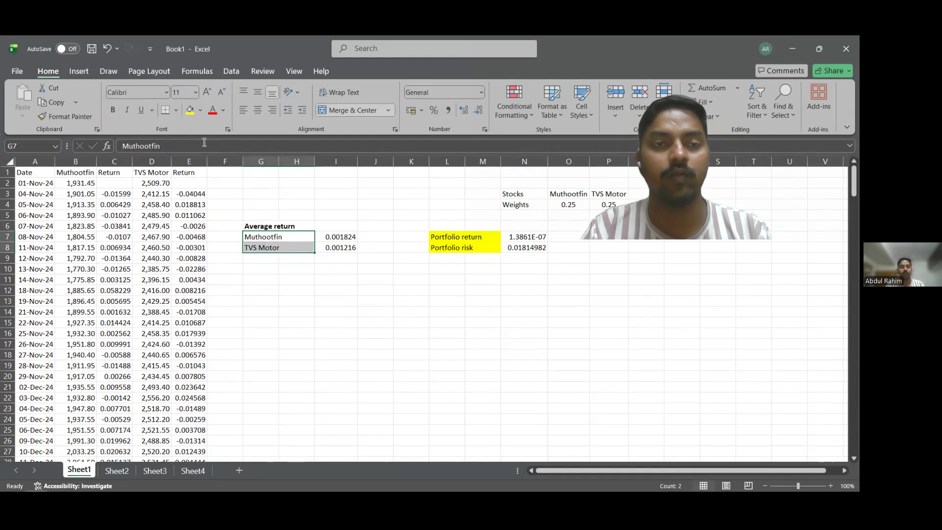
{"action": "left_click", "coordinate": [189, 110]}
Bold the average return values in I7:I8 and the portfolio return and risk values in N7:N8.
{"action": "left_click_drag", "start_coordinate": [337, 236], "coordinate": [335, 246]}
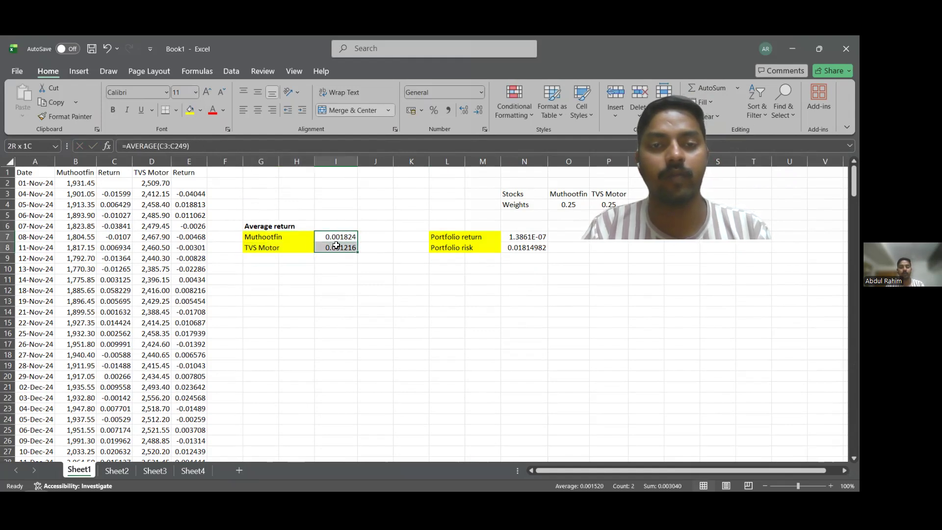
{"action": "key", "text": "ctrl+b"}
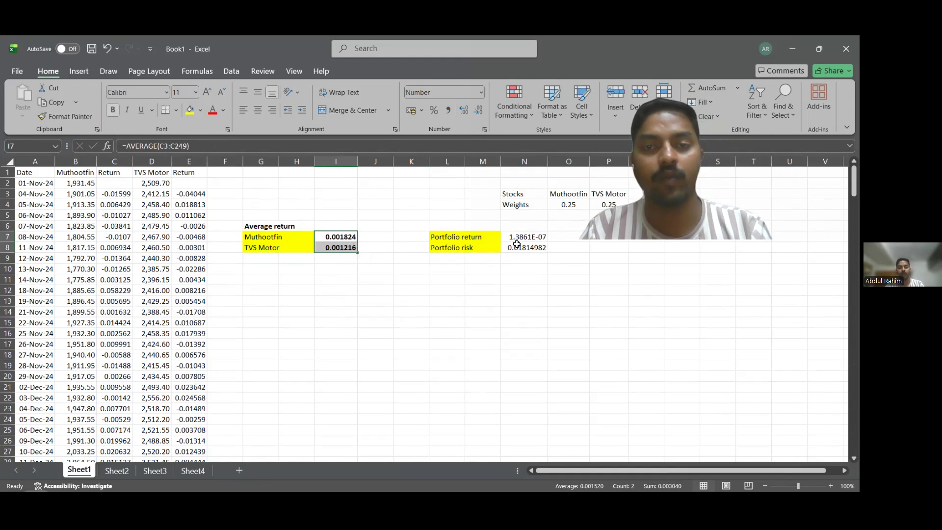
{"action": "left_click", "coordinate": [519, 239]}
{"action": "left_click_drag", "start_coordinate": [520, 240], "coordinate": [521, 249]}
{"action": "key", "text": "ctrl+b"}
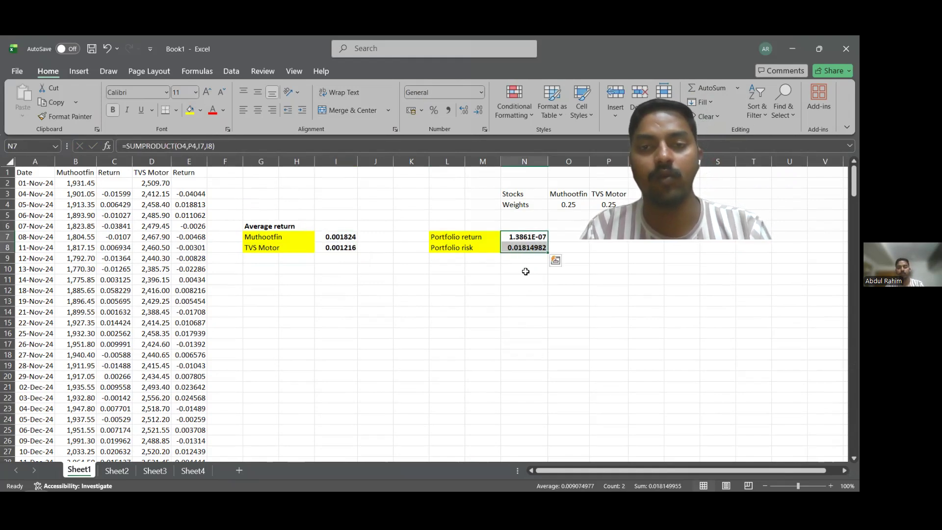
{"action": "left_click", "coordinate": [523, 268]}
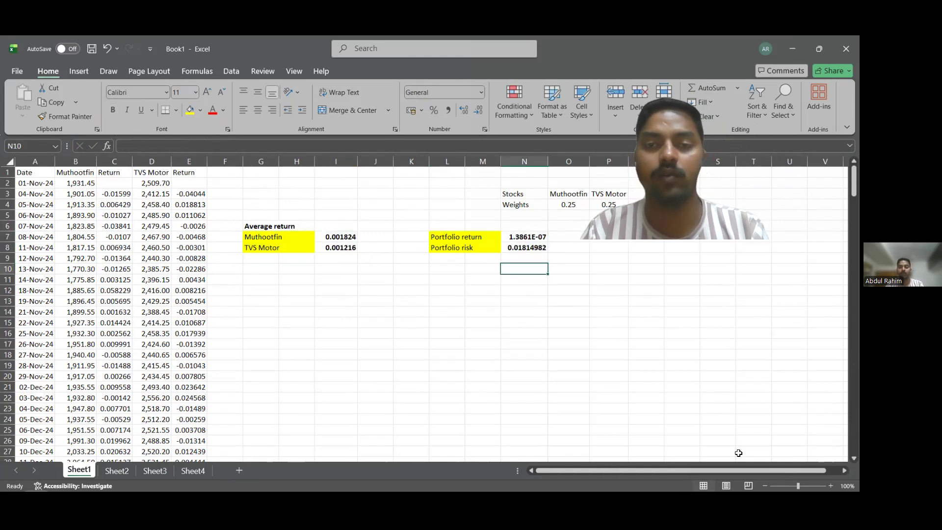
On Sheet2, enter the labels Rate, PMT and PV in B2:B4 below the first loan question.
{"action": "left_click", "coordinate": [116, 471]}
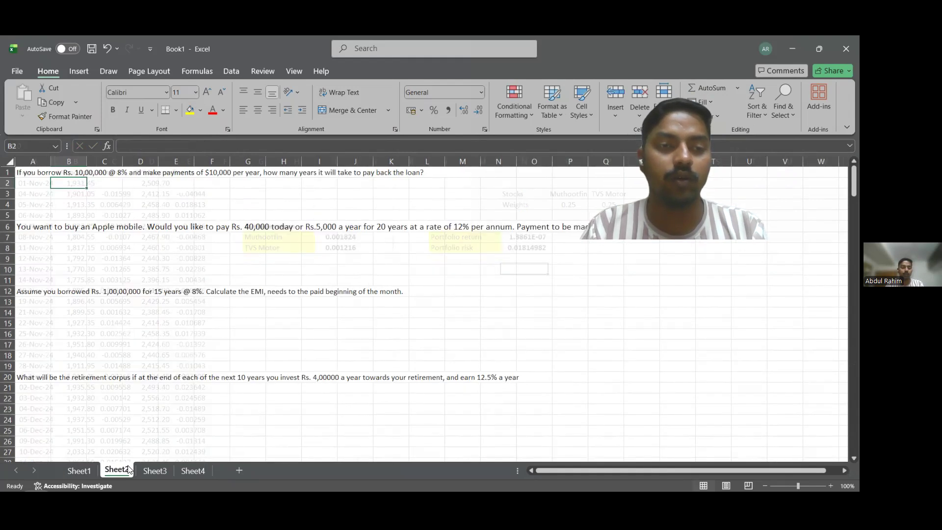
{"action": "left_click", "coordinate": [81, 196]}
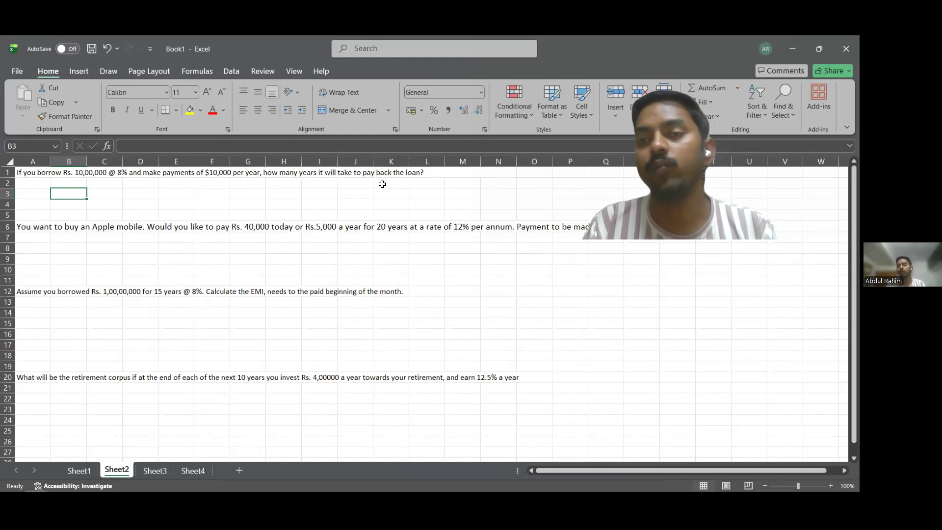
{"action": "left_click", "coordinate": [68, 182]}
{"action": "type", "text": "Ra"}
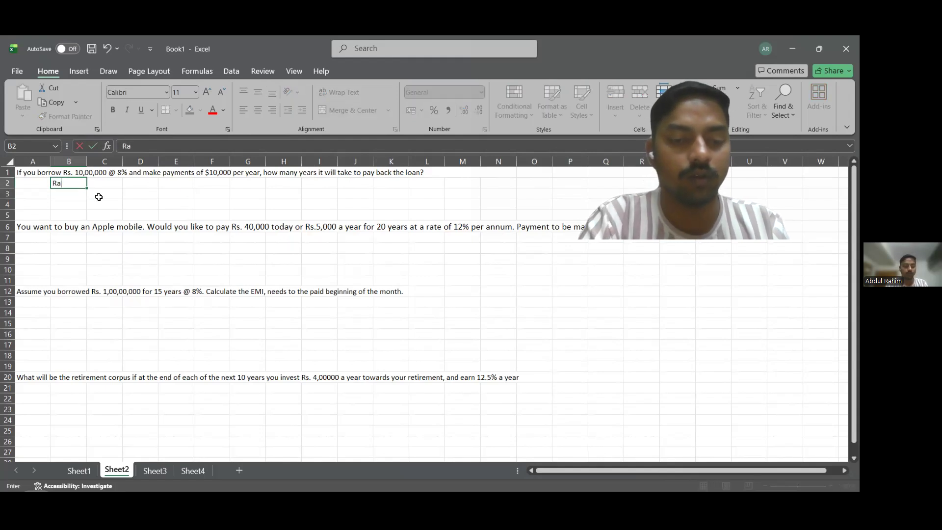
{"action": "type", "text": "te"}
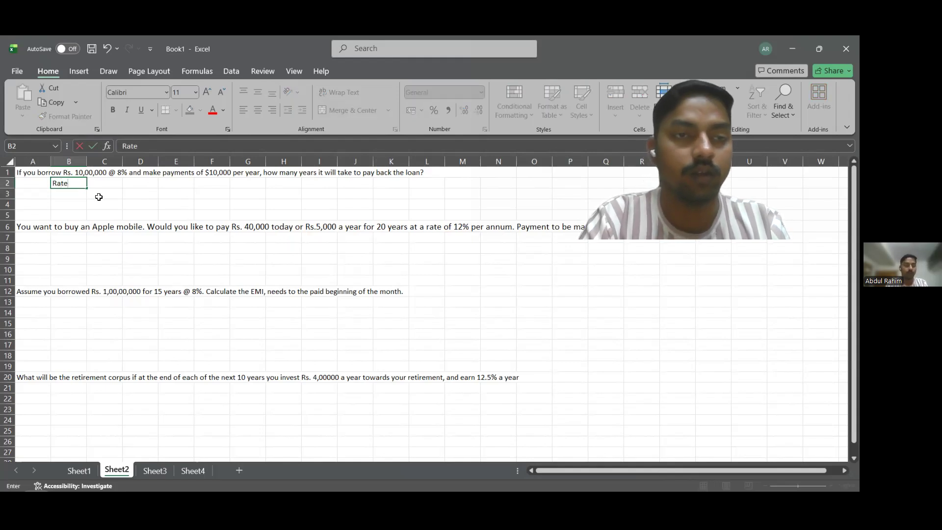
{"action": "key", "text": "Tab"}
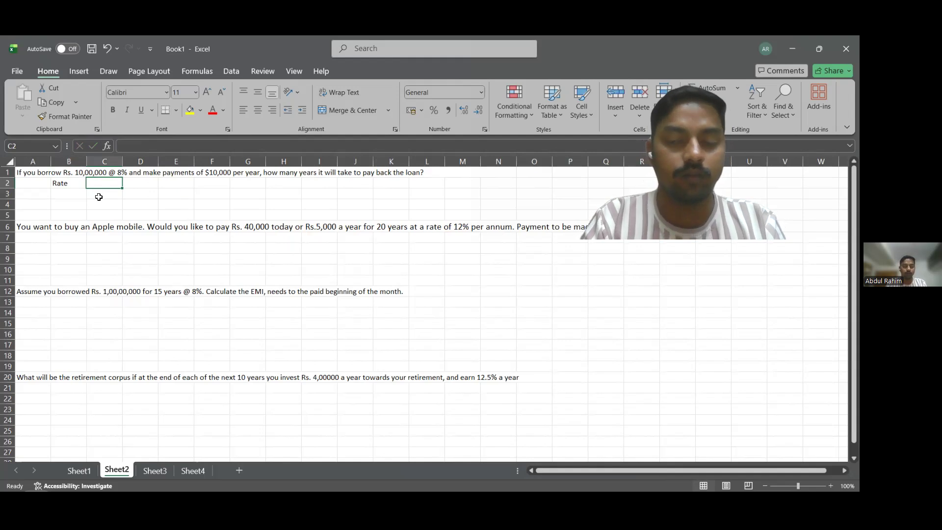
{"action": "left_click", "coordinate": [59, 198]}
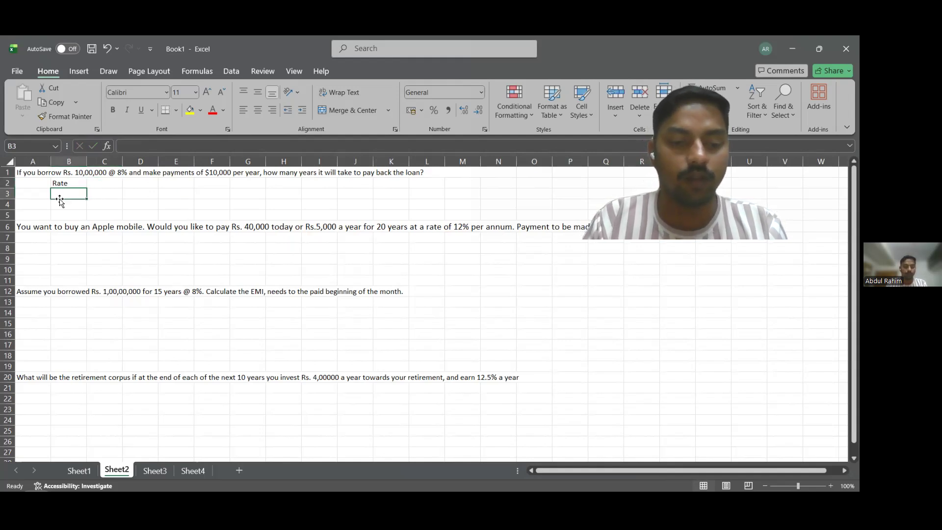
{"action": "type", "text": "PM"}
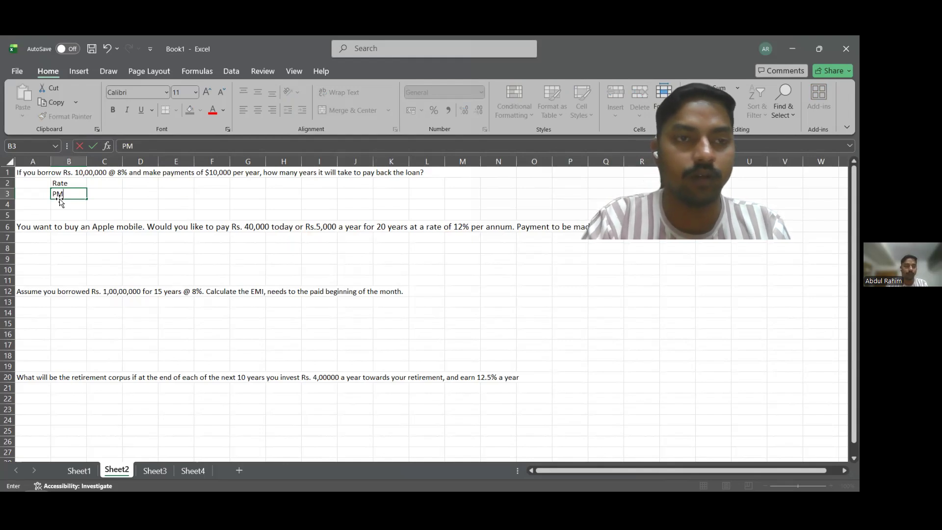
{"action": "type", "text": "T"}
{"action": "key", "text": "Return"}
{"action": "type", "text": "PV"}
Enter 8% as the rate in C2 and 10,000 as the payment in C3, with C3 in General format.
{"action": "left_click", "coordinate": [92, 186]}
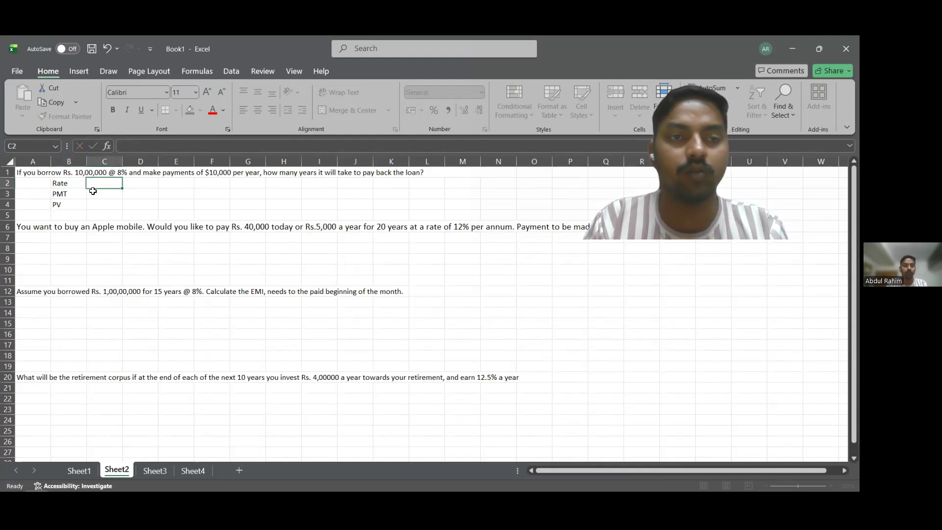
{"action": "type", "text": "8"}
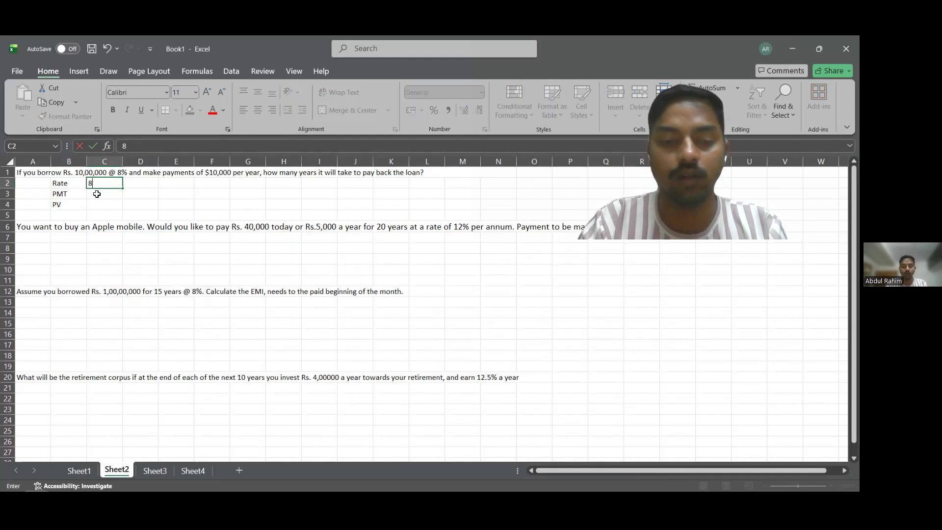
{"action": "type", "text": "%"}
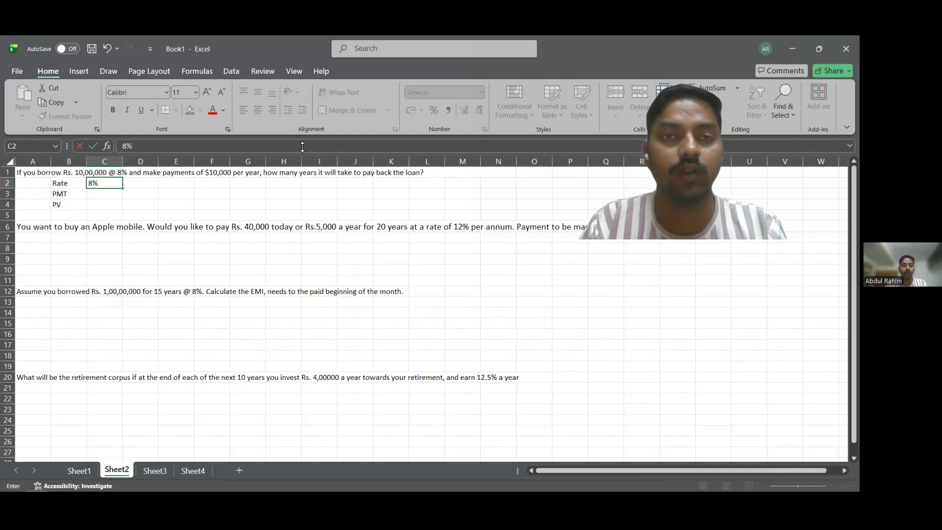
{"action": "left_click", "coordinate": [102, 198]}
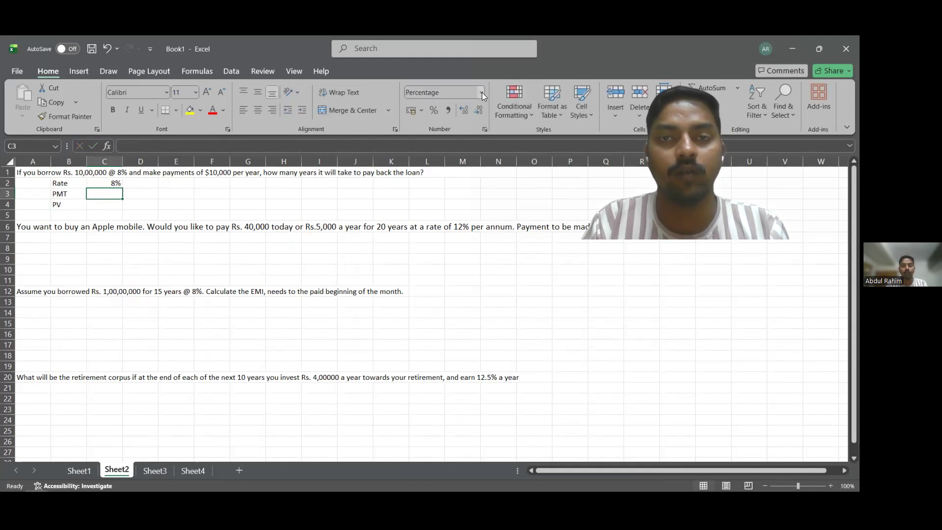
{"action": "left_click", "coordinate": [481, 92]}
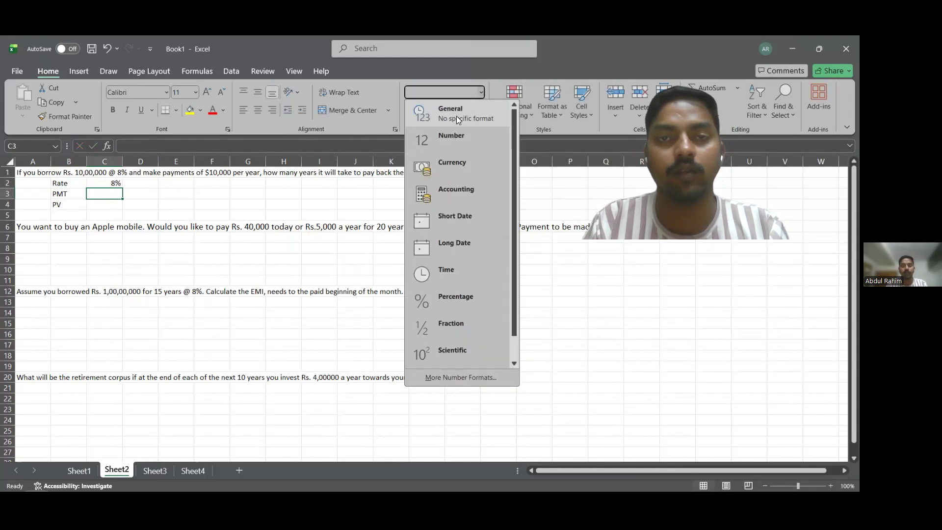
{"action": "left_click", "coordinate": [456, 116]}
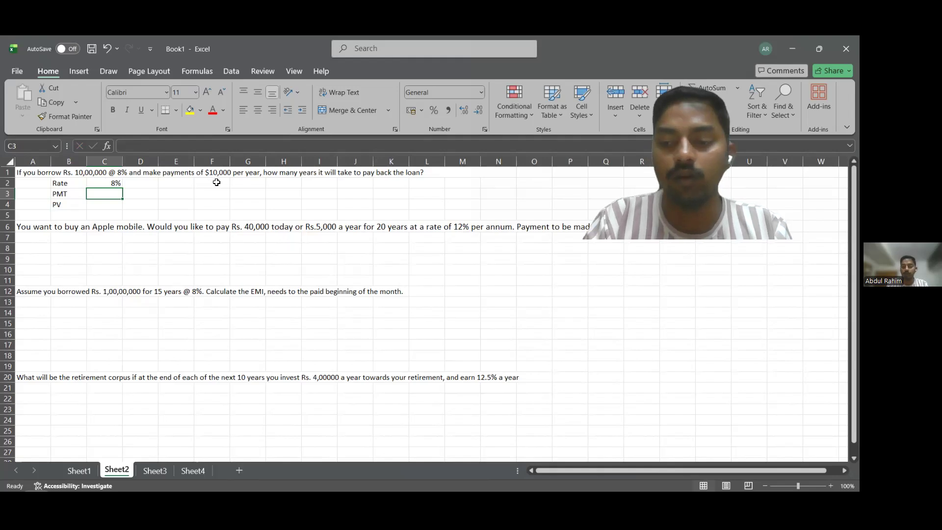
{"action": "type", "text": "10,00"}
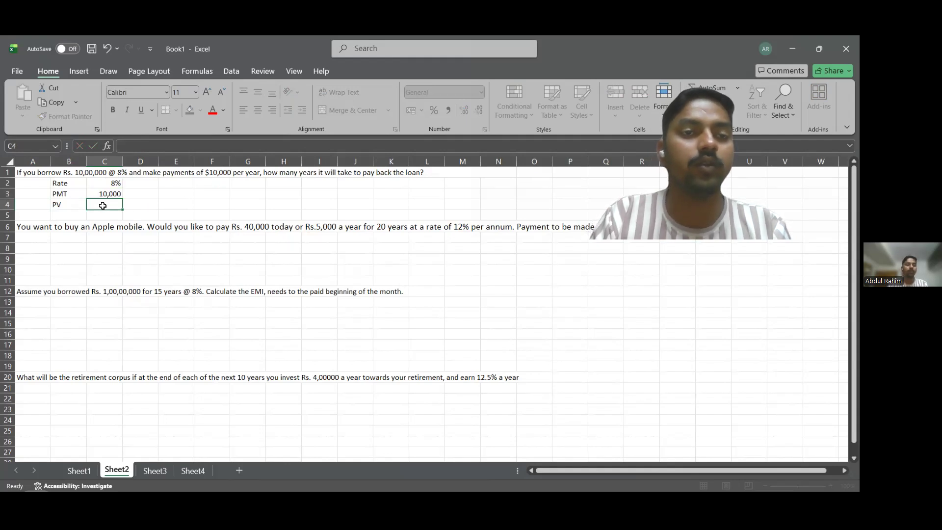
Enter 10,00,000 as the loan's present value in C4.
{"action": "type", "text": "10"}
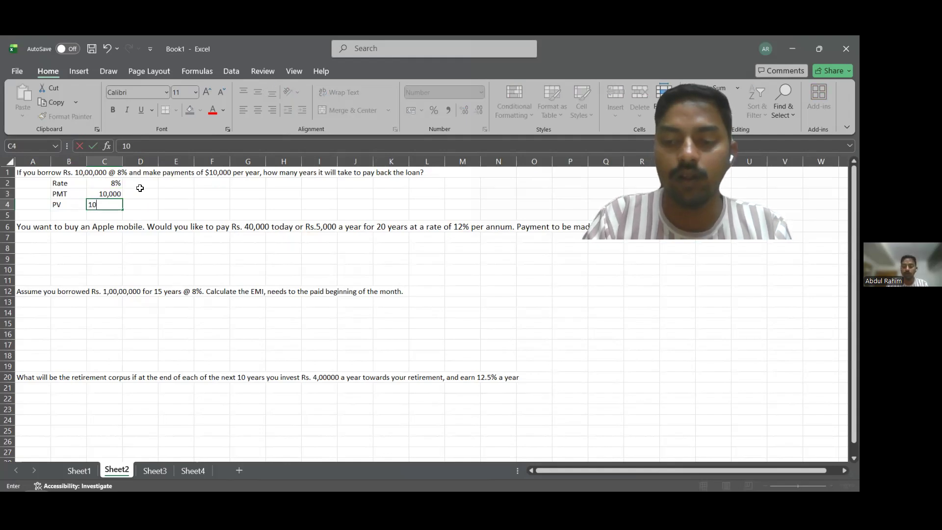
{"action": "type", "text": ",00,000"}
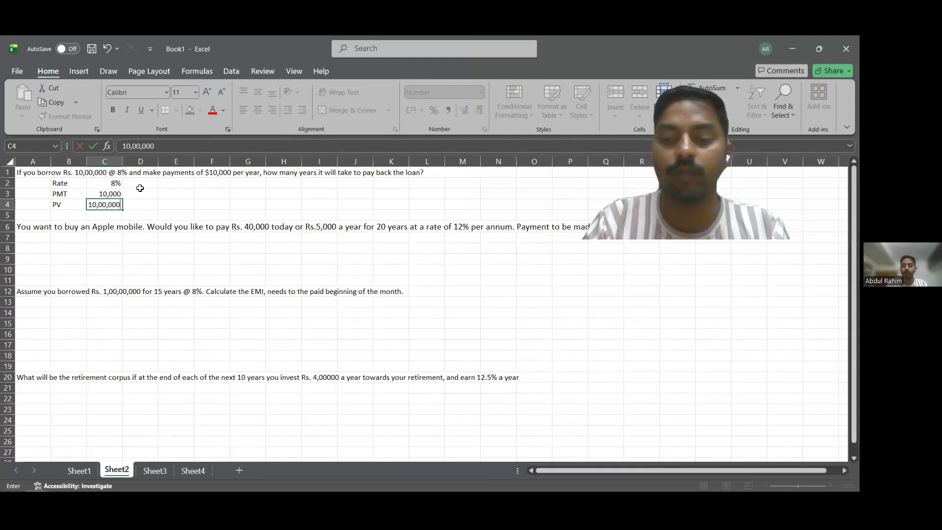
{"action": "key", "text": "Return"}
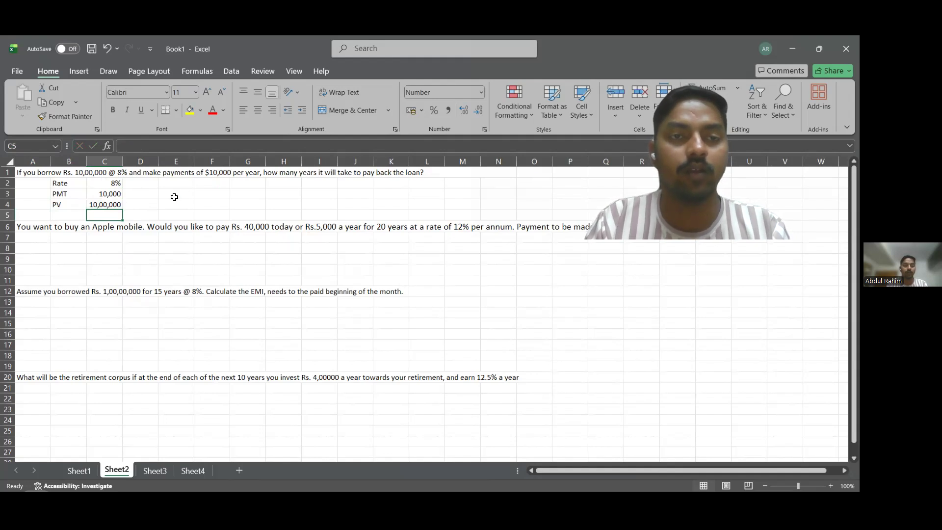
Calculate the number of repayment years in F3 with =NPER(C2,C3,C4,,), using the rate, payment and present value.
{"action": "left_click", "coordinate": [222, 191]}
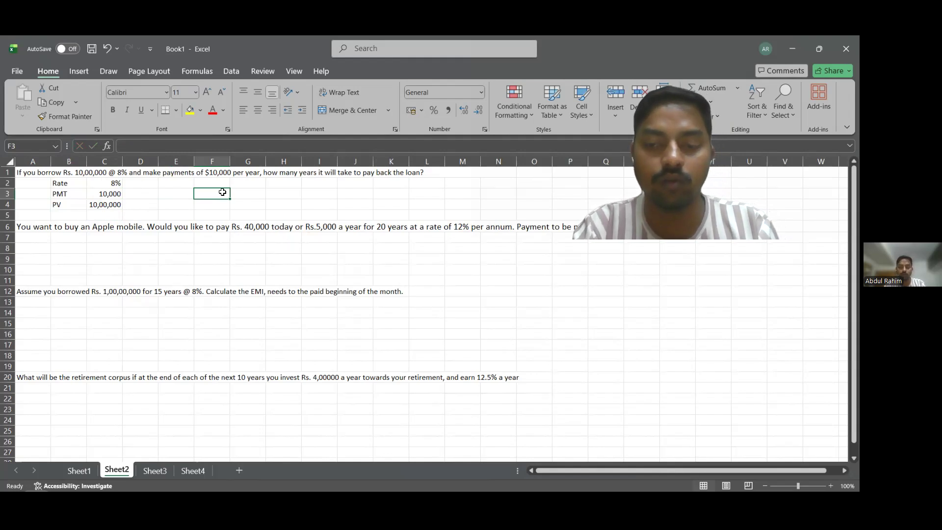
{"action": "type", "text": "="}
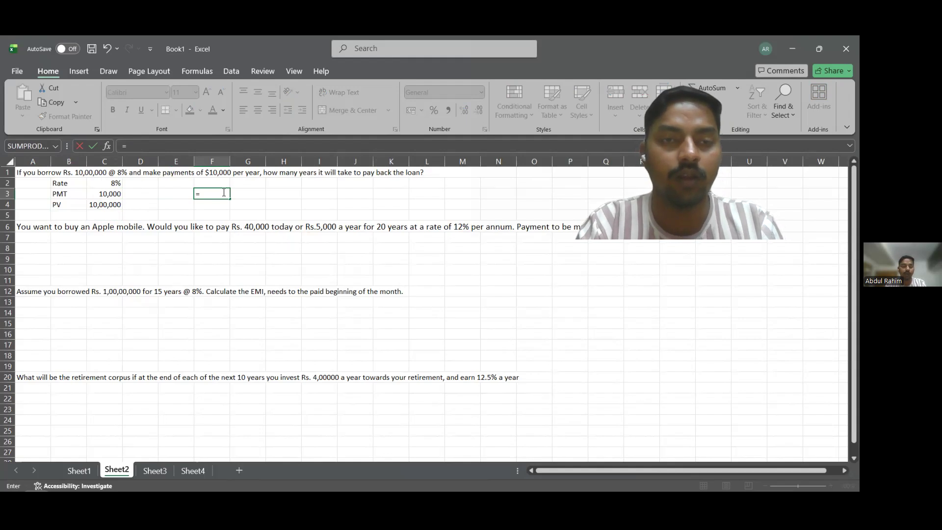
{"action": "type", "text": "Nper"}
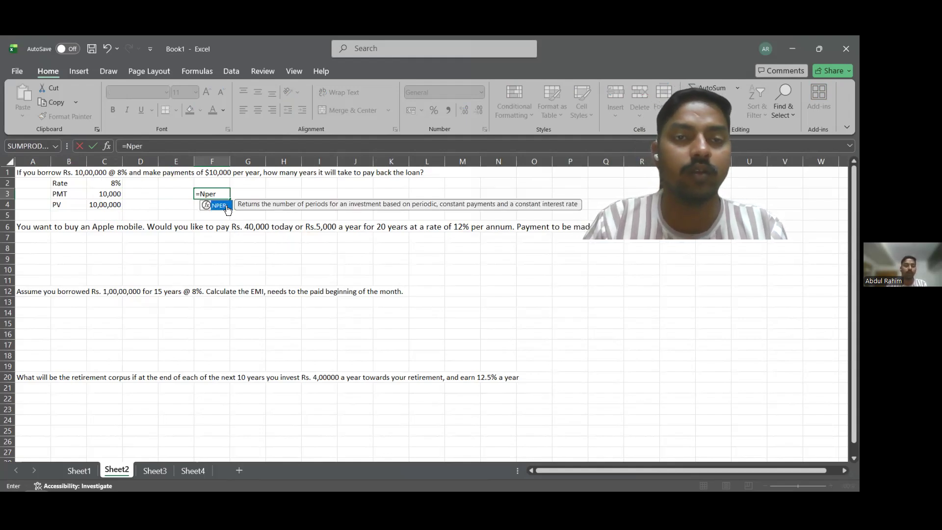
{"action": "type", "text": "("}
{"action": "left_click", "coordinate": [107, 187]}
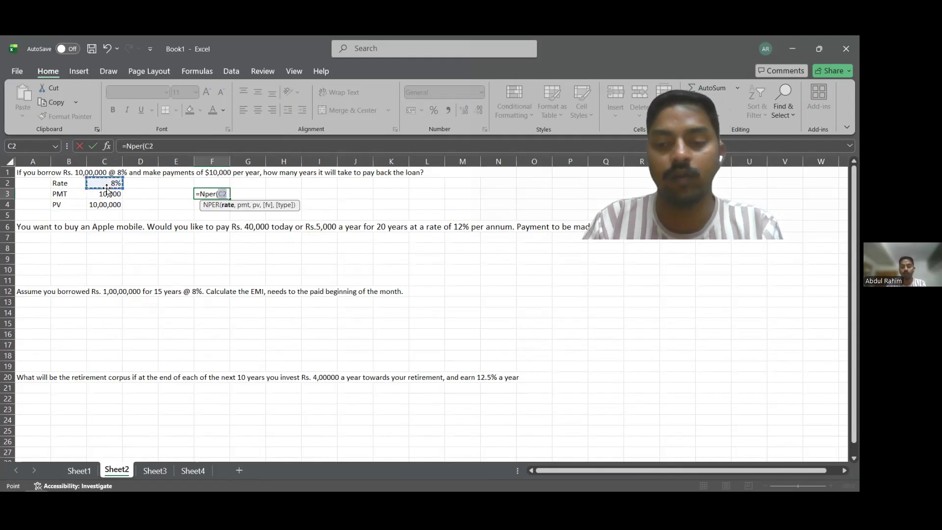
{"action": "type", "text": ","}
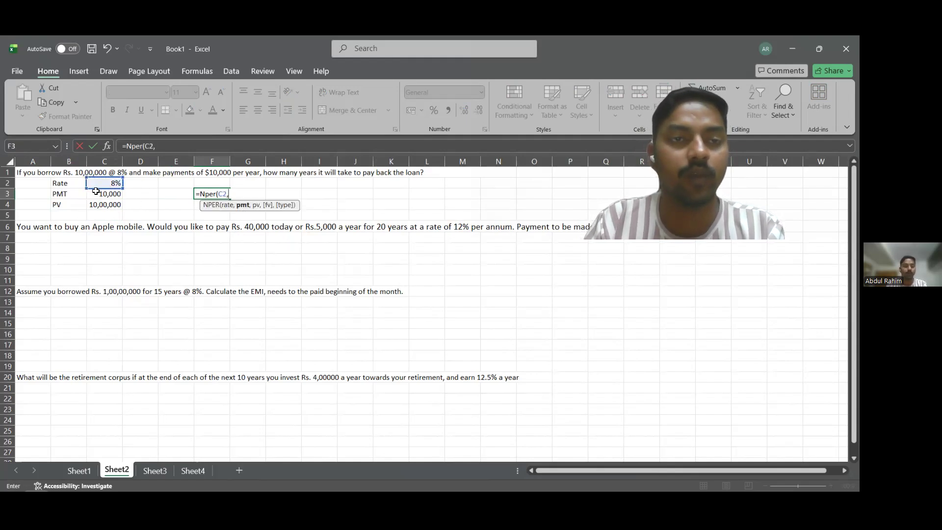
{"action": "left_click", "coordinate": [111, 194]}
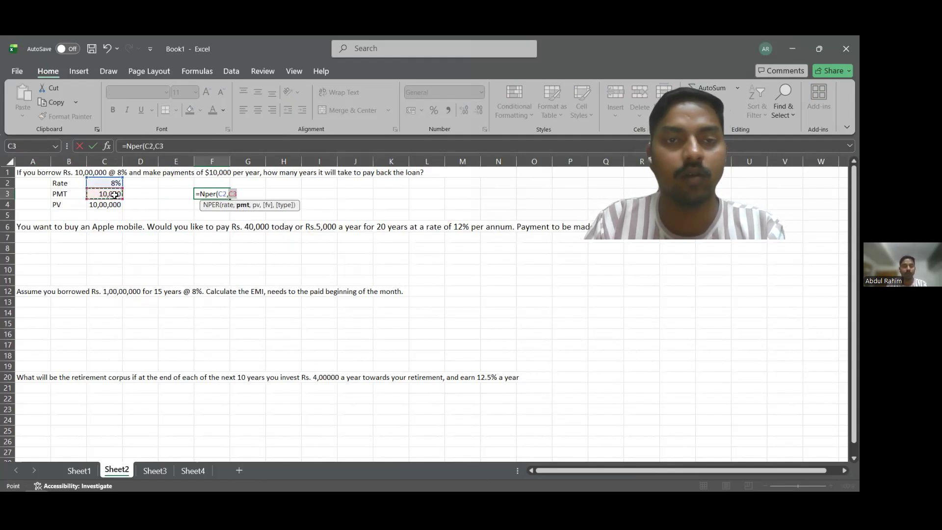
{"action": "type", "text": ","}
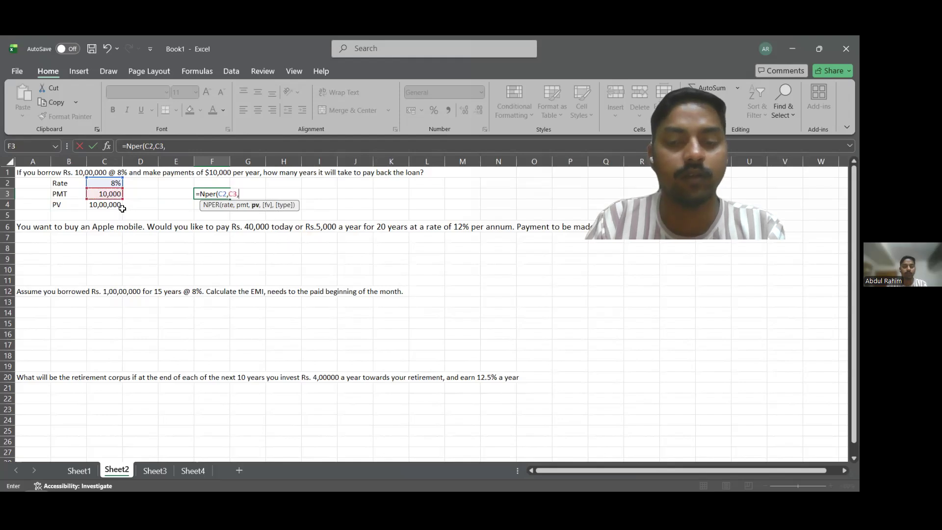
{"action": "left_click", "coordinate": [118, 211]}
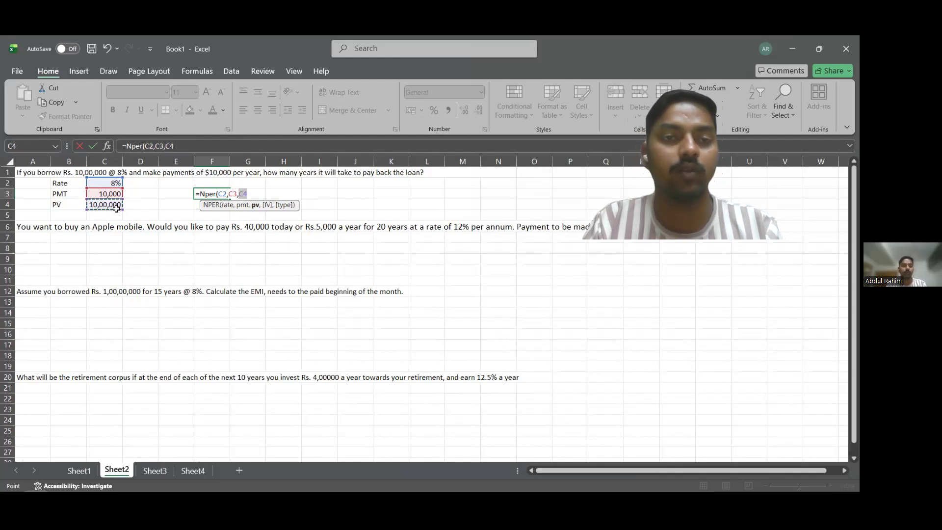
{"action": "type", "text": ",,)"}
{"action": "key", "text": "Return"}
Negate the repayment-years formula in F3 so it reads =-NPER(C2,C3,C4,,).
{"action": "left_click", "coordinate": [210, 196]}
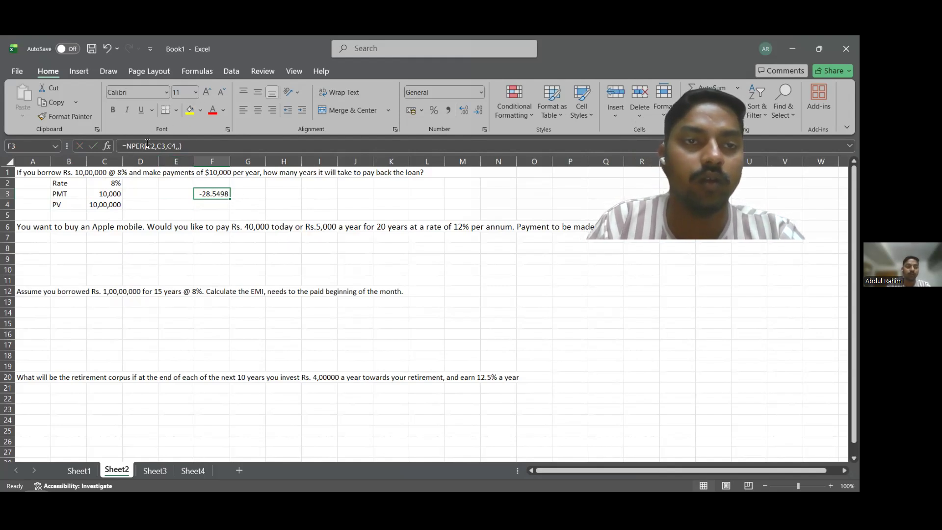
{"action": "left_click", "coordinate": [127, 147]}
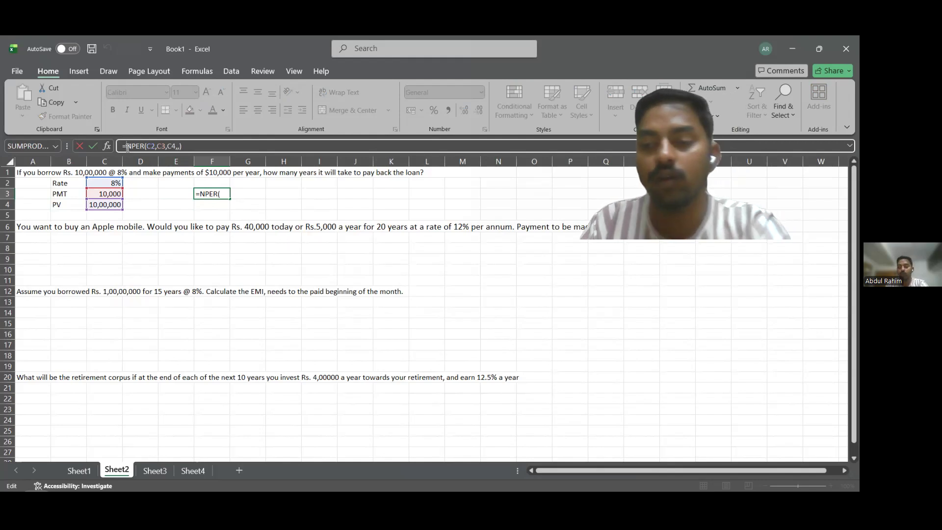
{"action": "type", "text": "-"}
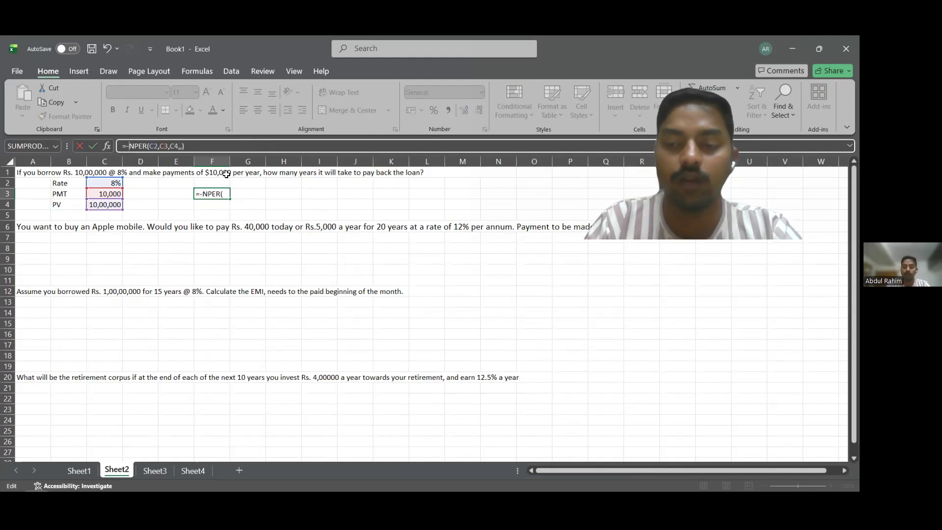
{"action": "key", "text": "Return"}
{"action": "left_click", "coordinate": [214, 194]}
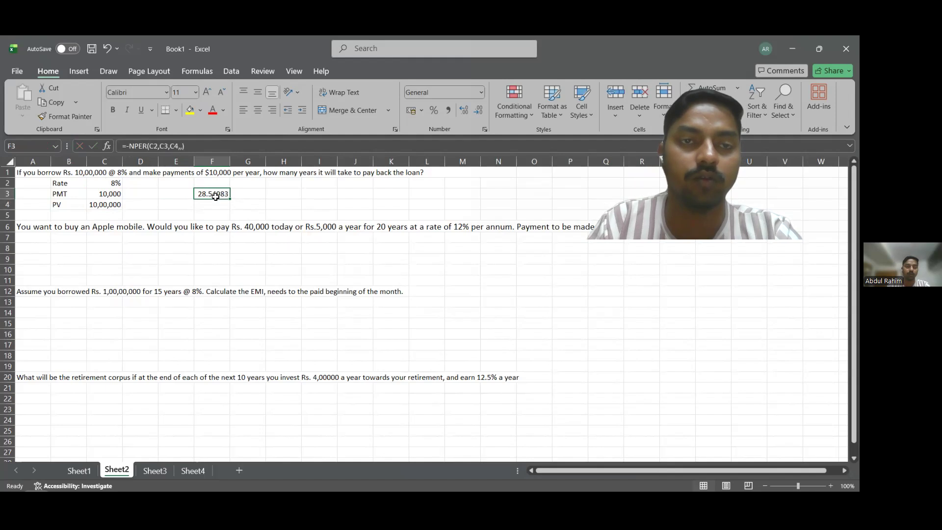
Enter the label Rate in B8 below the Apple mobile question.
{"action": "left_click", "coordinate": [149, 248]}
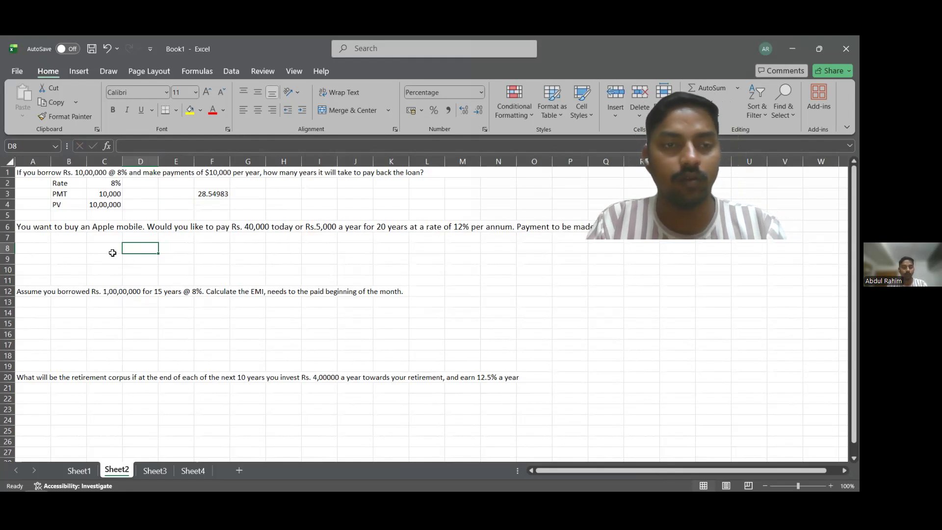
{"action": "left_click", "coordinate": [76, 251]}
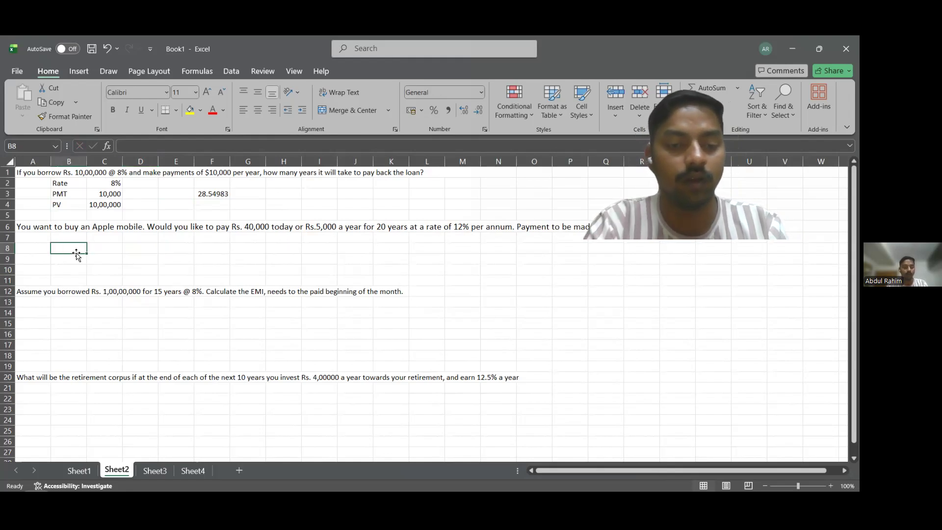
{"action": "type", "text": "RA"}
{"action": "key", "text": "BackSpace"}
{"action": "type", "text": "ate"}
{"action": "key", "text": "Return"}
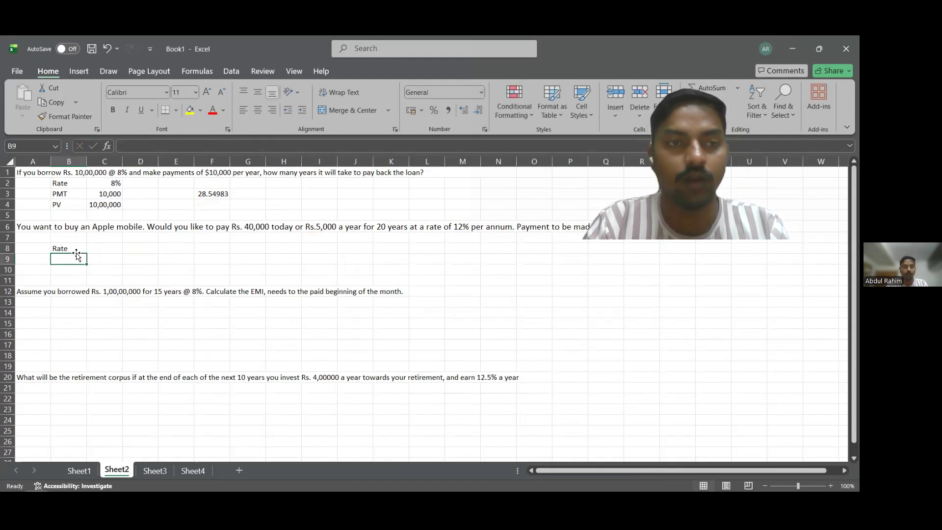
{"action": "type", "text": "P"}
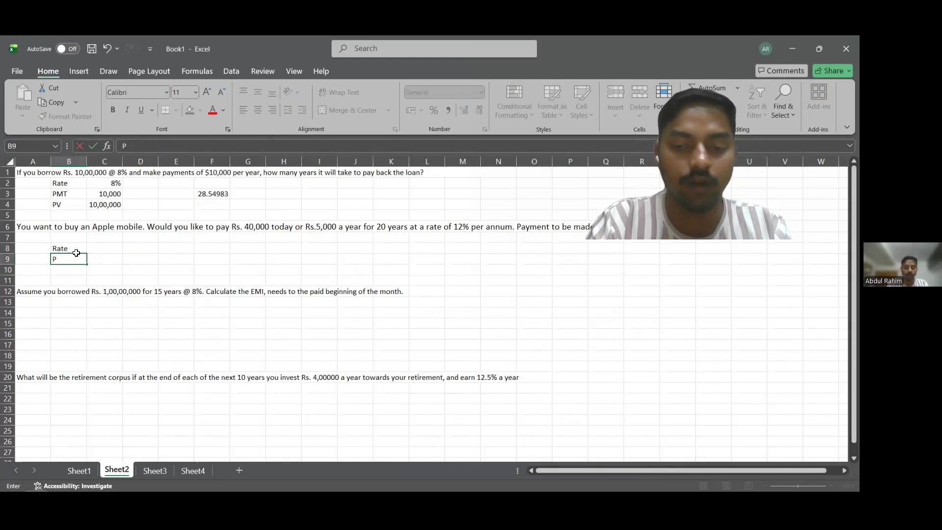
{"action": "type", "text": "MT"}
{"action": "key", "text": "Return"}
{"action": "type", "text": "PV"}
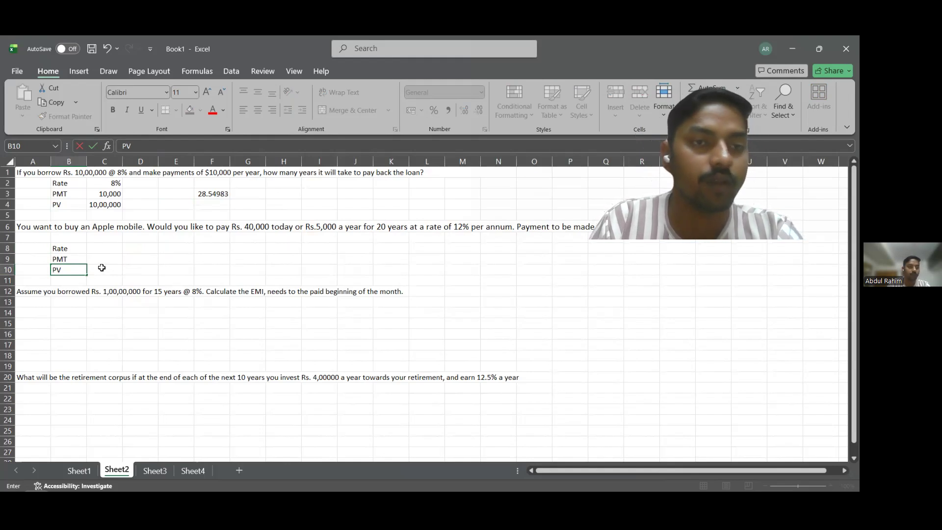
{"action": "key", "text": "BackSpace"}
{"action": "key", "text": "BackSpace"}
{"action": "left_click", "coordinate": [82, 257]}
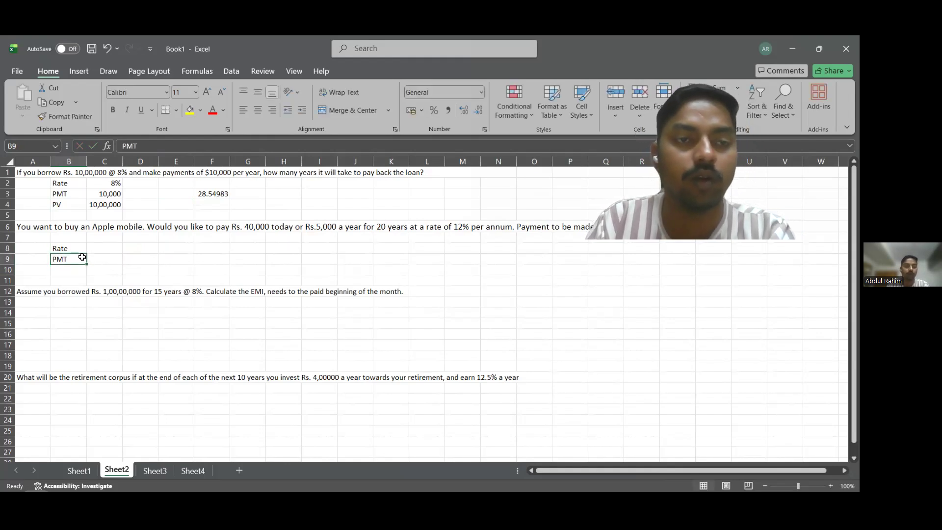
{"action": "key", "text": "BackSpace"}
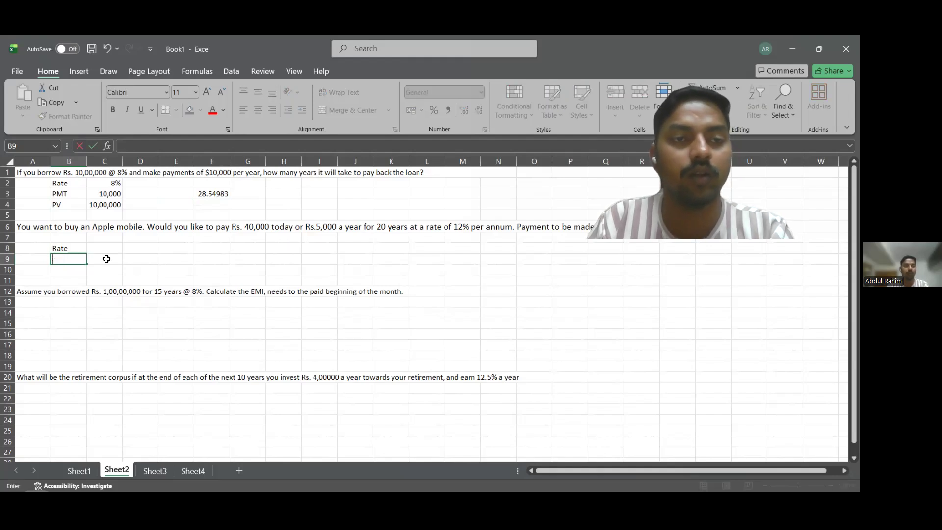
{"action": "left_click", "coordinate": [169, 250]}
{"action": "type", "text": "="}
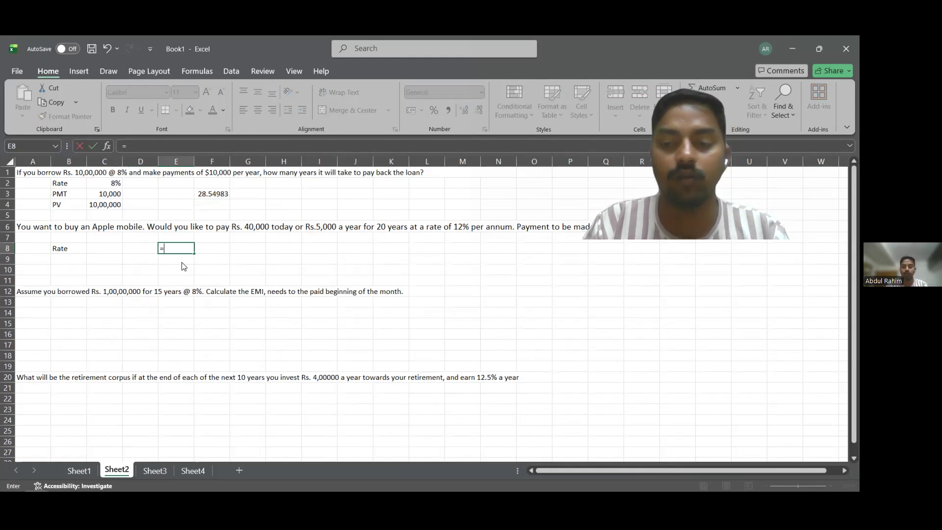
{"action": "type", "text": "PV"}
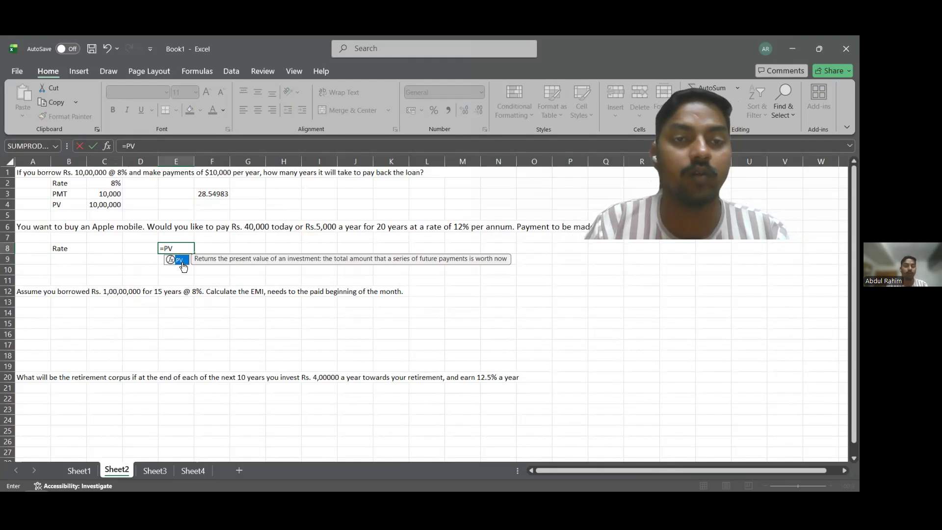
{"action": "type", "text": "("}
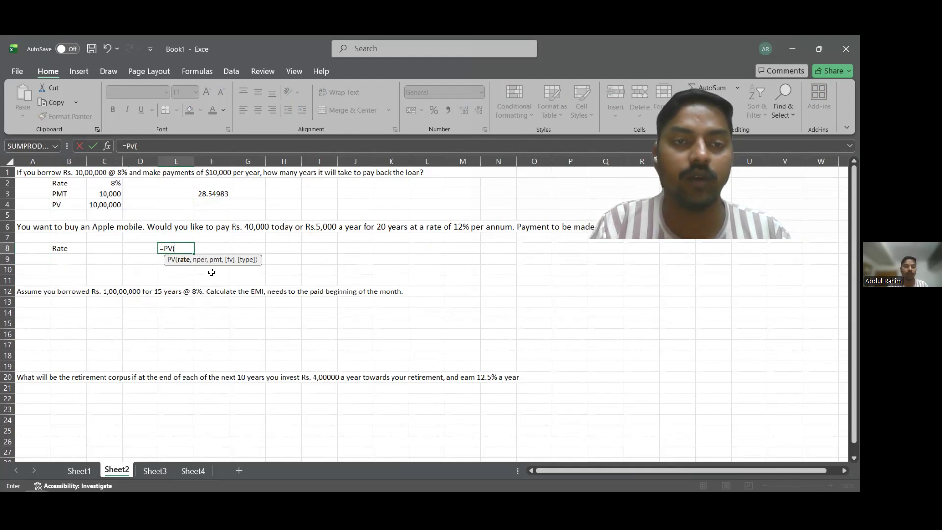
{"action": "key", "text": "Escape"}
Enter the labels PMT in B9 and NPER in B10 below the Rate label.
{"action": "left_click", "coordinate": [99, 249]}
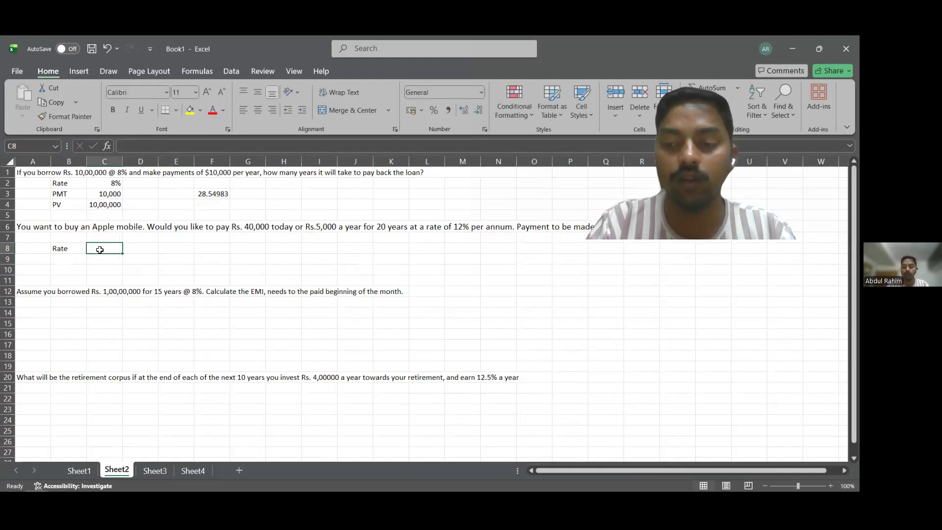
{"action": "key", "text": "Left"}
{"action": "key", "text": "Down"}
{"action": "type", "text": "P"}
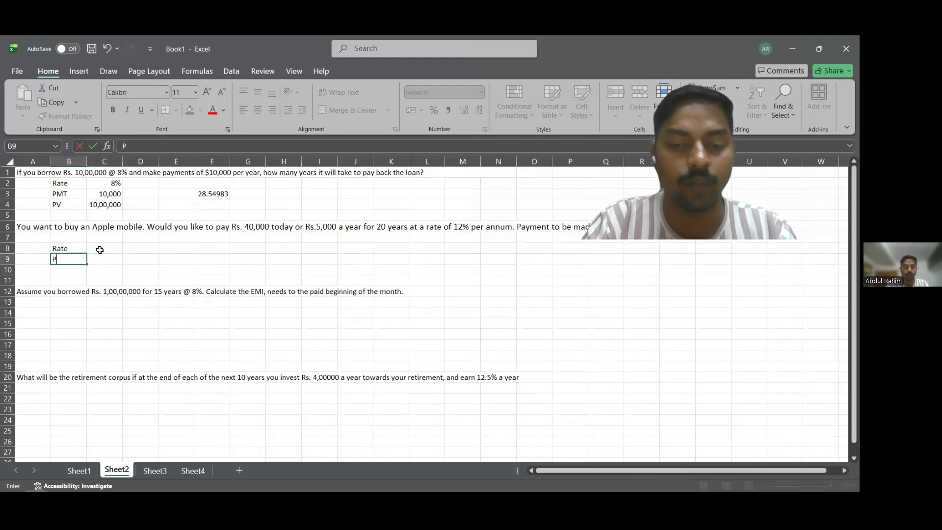
{"action": "type", "text": "MT"}
{"action": "key", "text": "Return"}
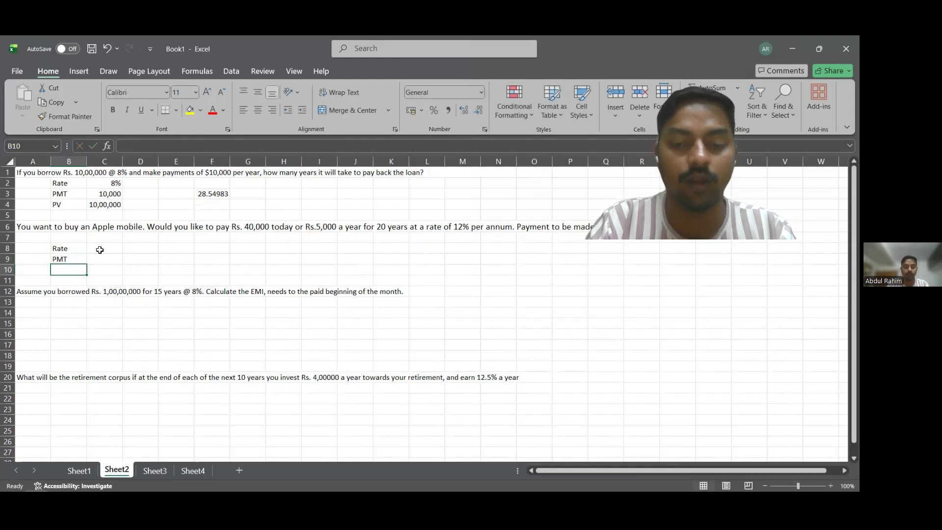
{"action": "type", "text": "N"}
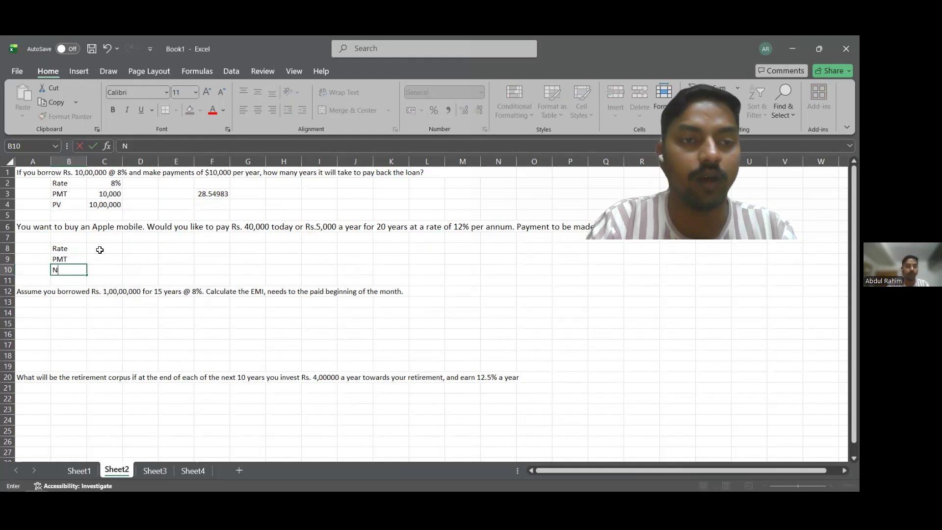
{"action": "type", "text": "PER"}
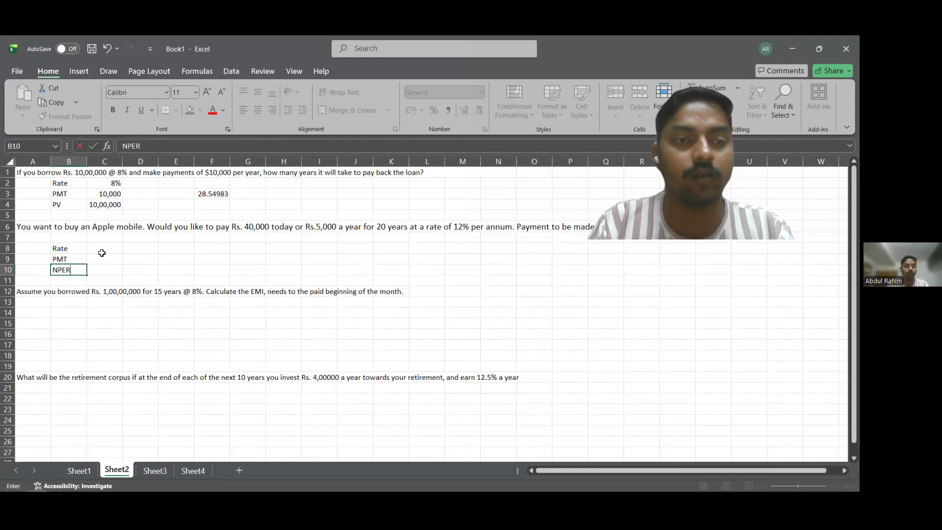
Enter the mobile purchase inputs in C8:C10: 12% as the rate, 5000 as the payment and 20 as the number of periods.
{"action": "left_click", "coordinate": [102, 252]}
{"action": "type", "text": "12"}
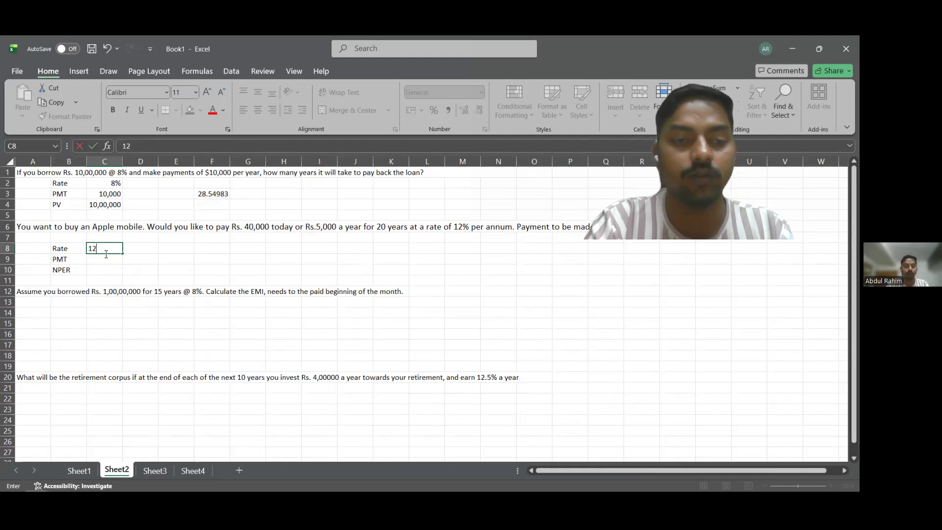
{"action": "type", "text": "%"}
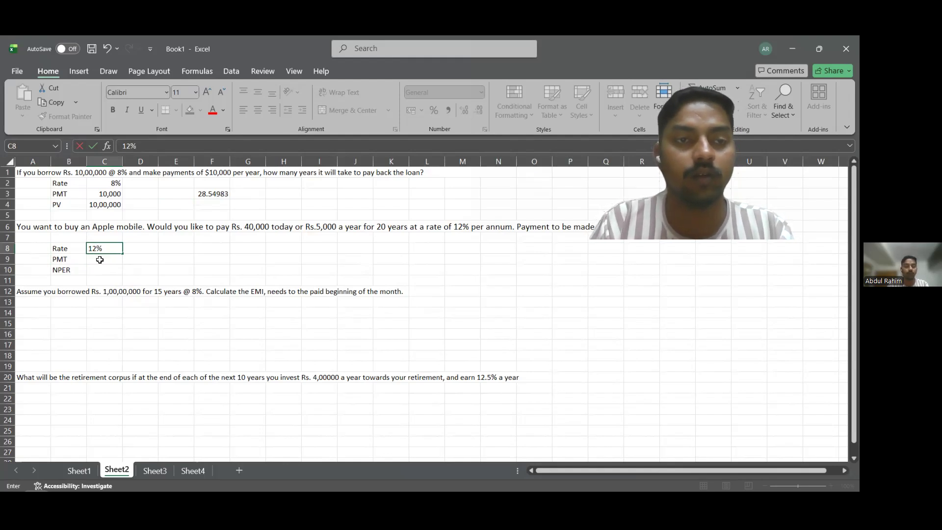
{"action": "left_click", "coordinate": [99, 260]}
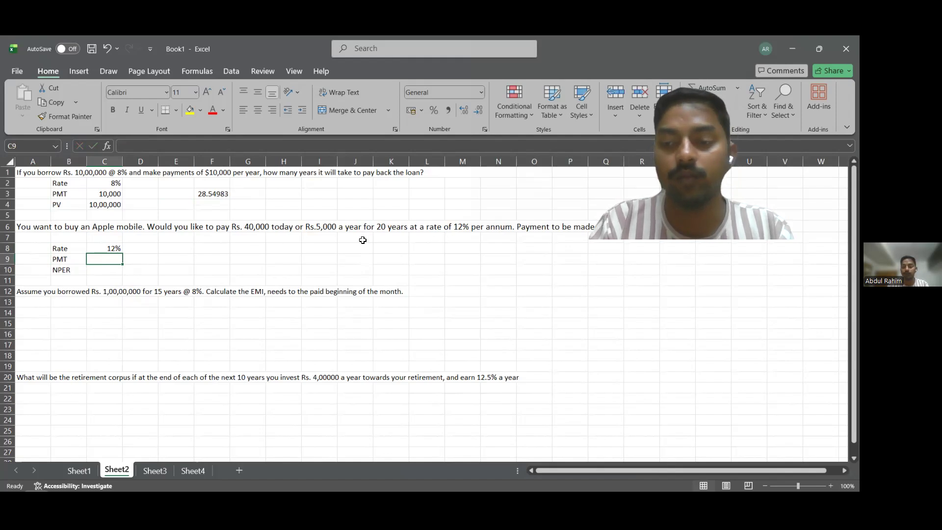
{"action": "type", "text": "5000"}
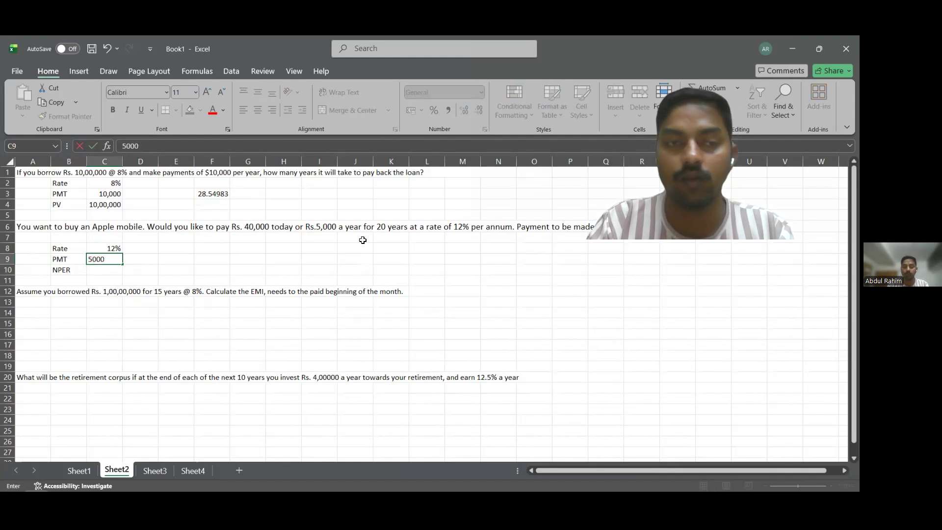
{"action": "key", "text": "Return"}
{"action": "type", "text": "20"}
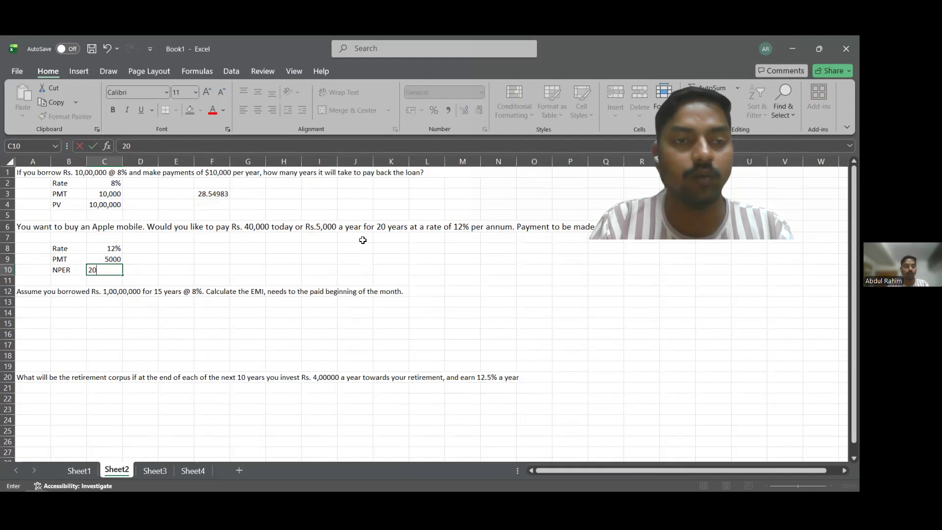
{"action": "left_click", "coordinate": [202, 267]}
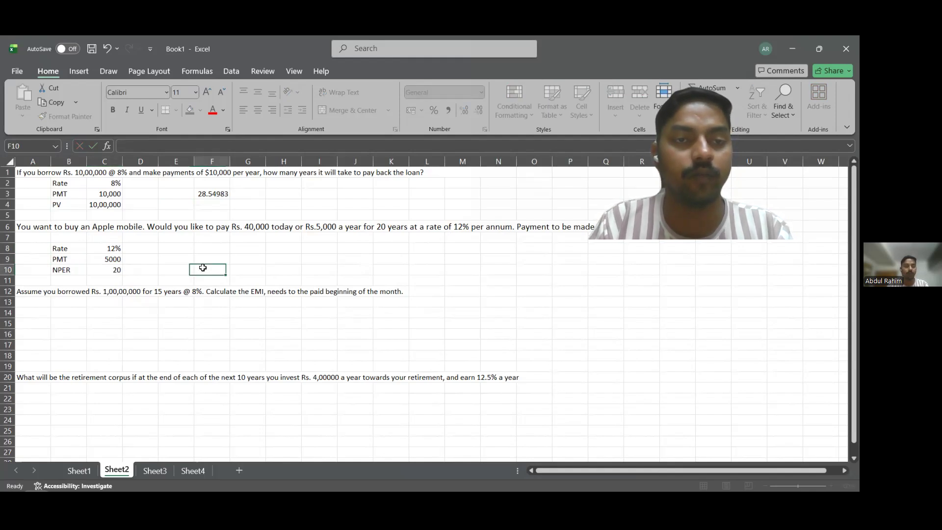
Calculate the present value of the mobile payments in E8 with =PV(C8,C10,C9,,0), using end-of-period payments.
{"action": "left_click", "coordinate": [190, 251]}
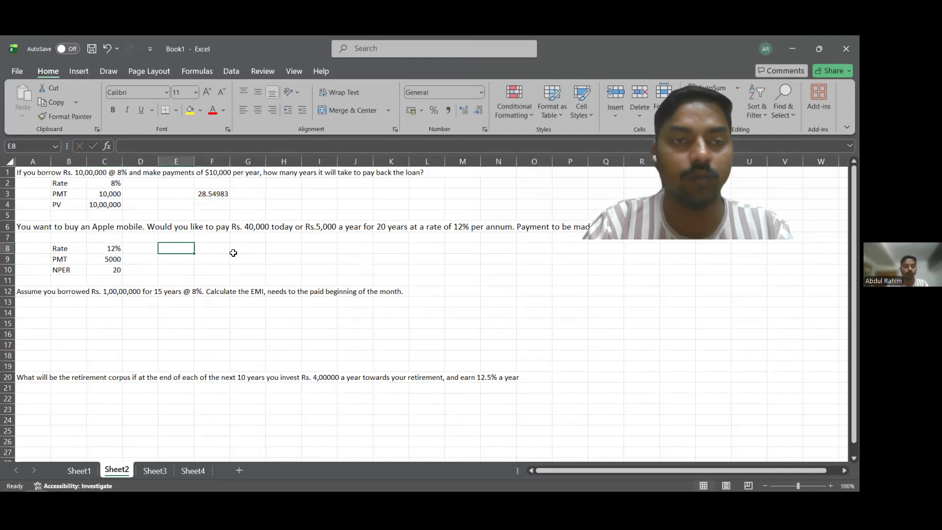
{"action": "type", "text": "+"}
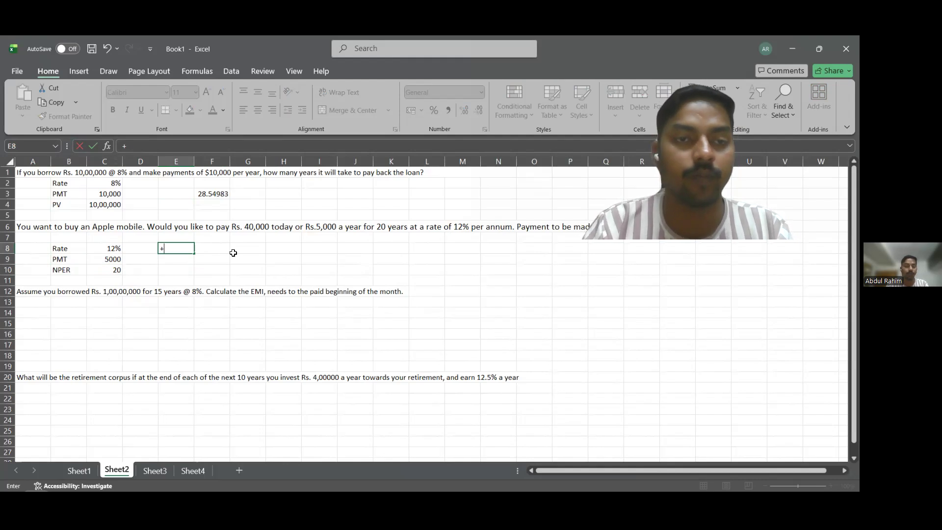
{"action": "key", "text": "BackSpace"}
{"action": "type", "text": "=PV("}
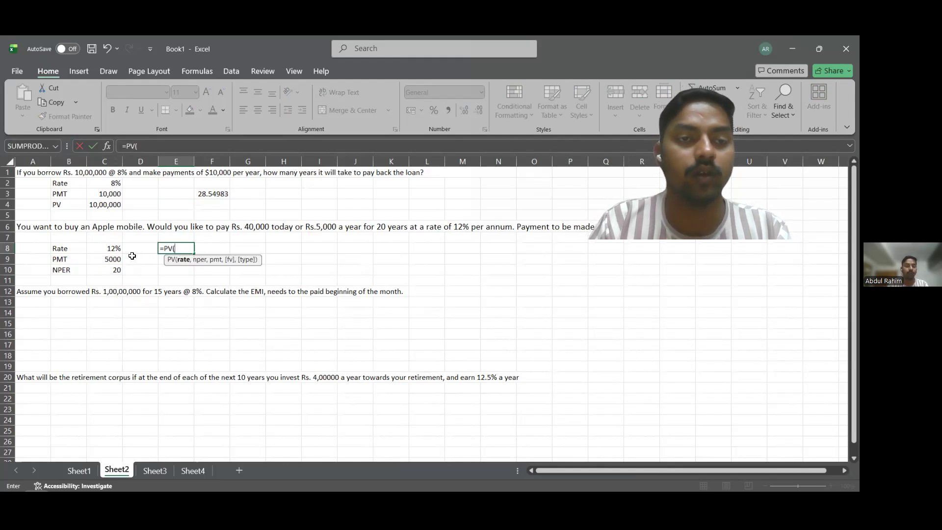
{"action": "left_click", "coordinate": [105, 252]}
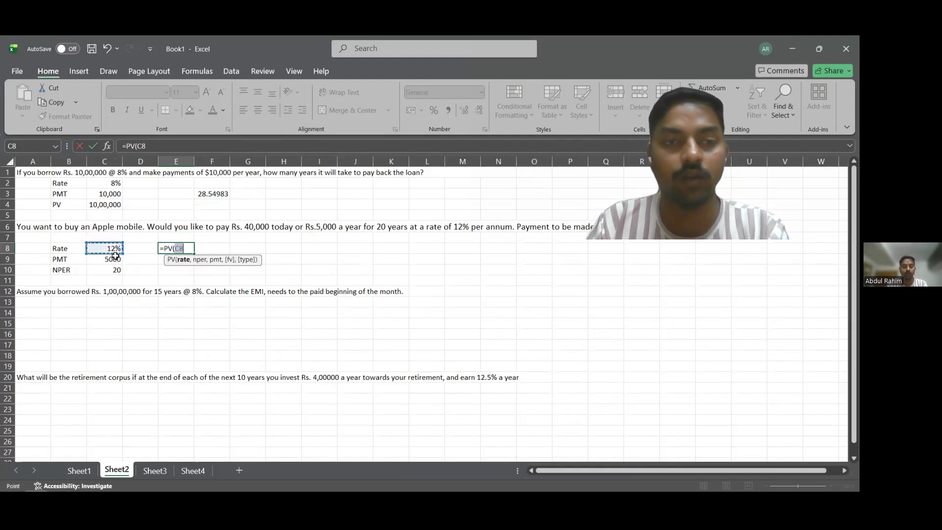
{"action": "type", "text": ","}
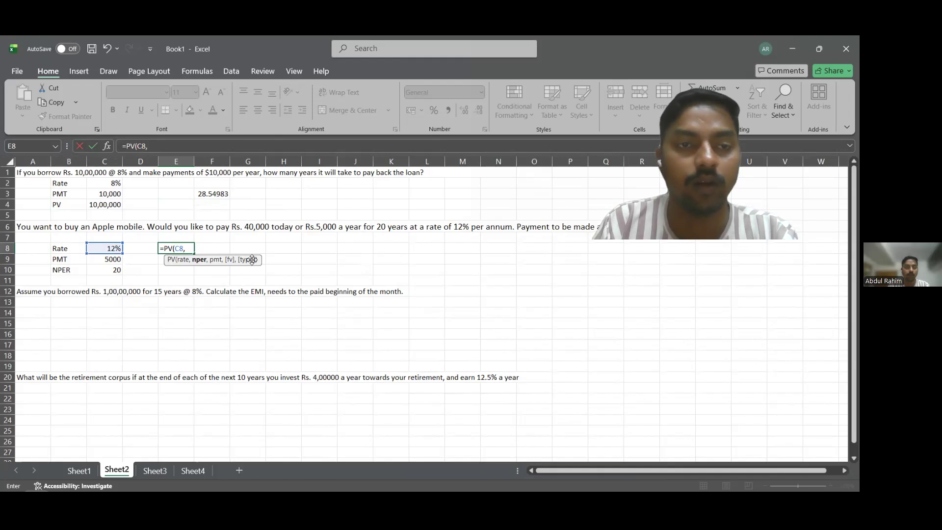
{"action": "key", "text": "BackSpace"}
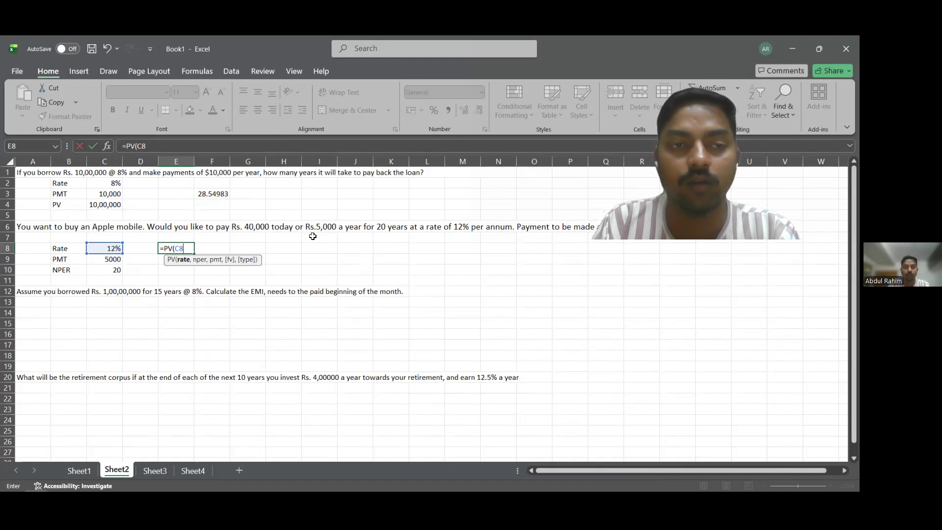
{"action": "type", "text": ","}
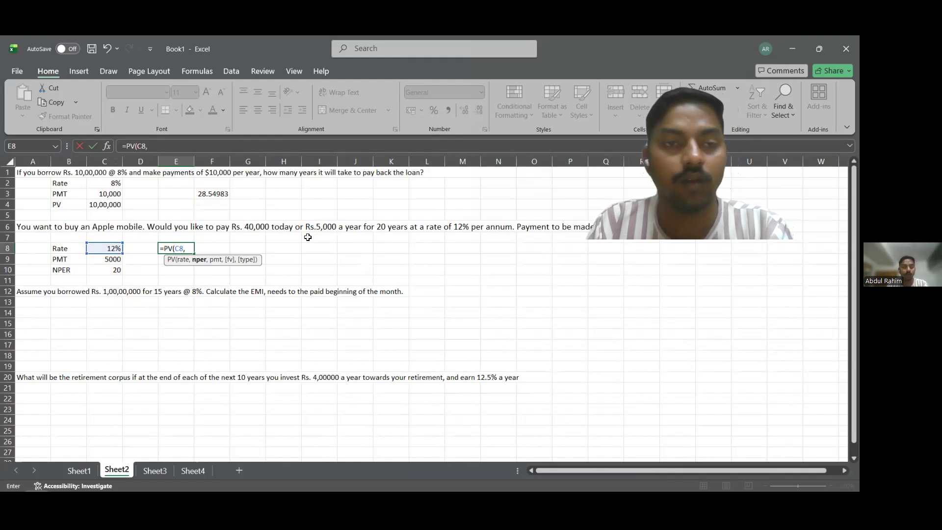
{"action": "left_click", "coordinate": [111, 260]}
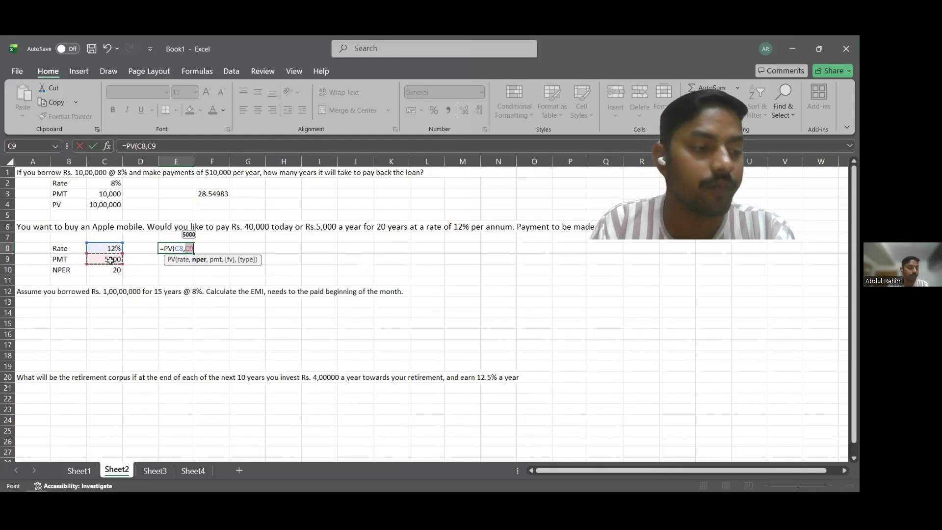
{"action": "type", "text": ","}
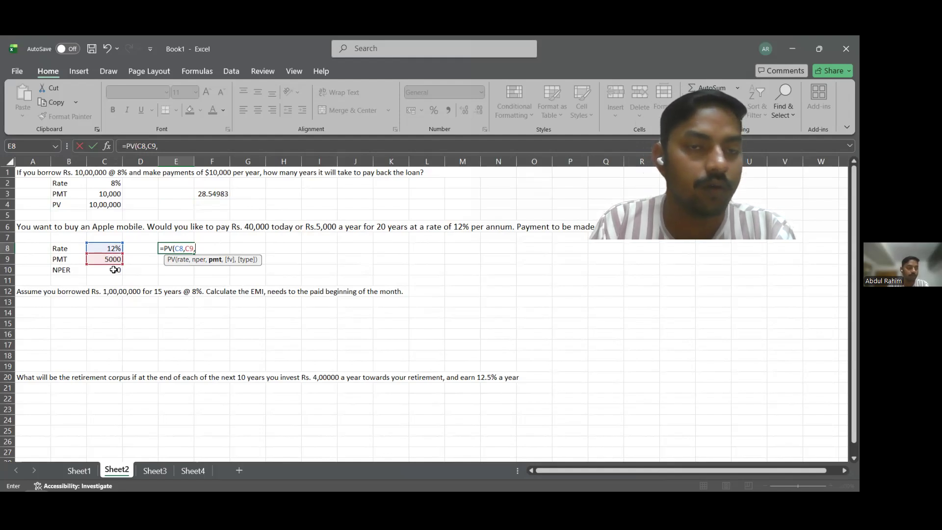
{"action": "key", "text": "BackSpace"}
{"action": "left_click", "coordinate": [116, 268]}
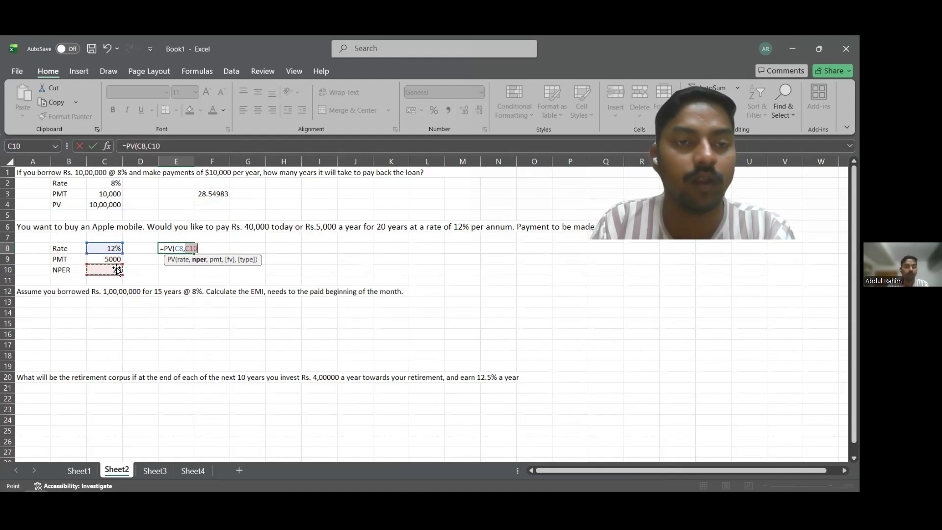
{"action": "type", "text": ","}
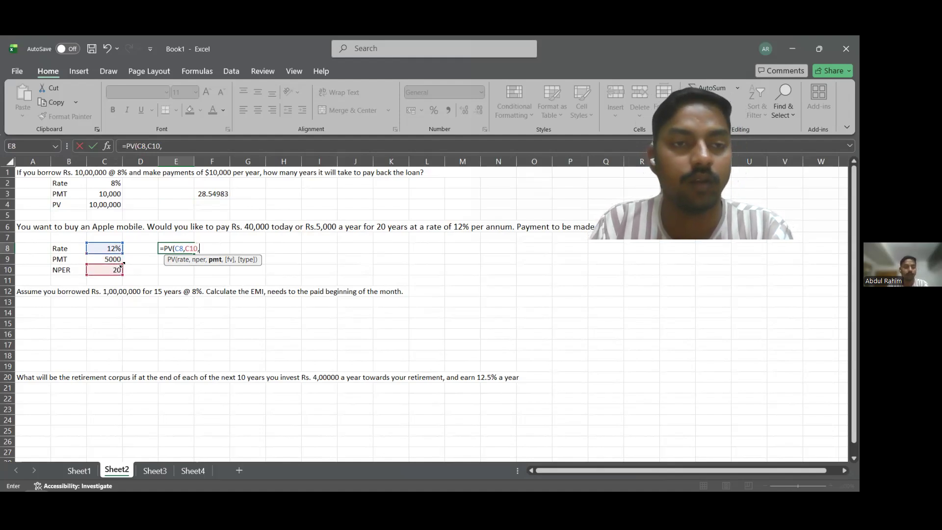
{"action": "left_click", "coordinate": [115, 259]}
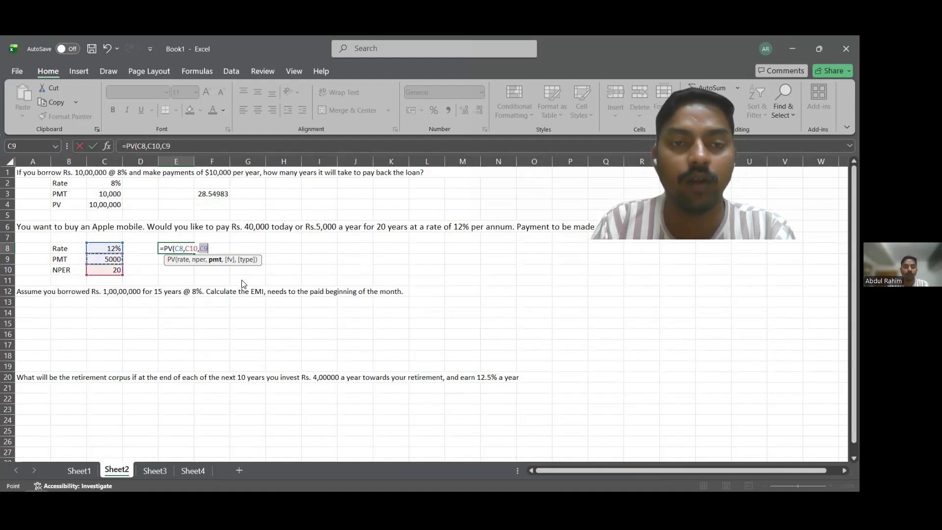
{"action": "type", "text": ",,"}
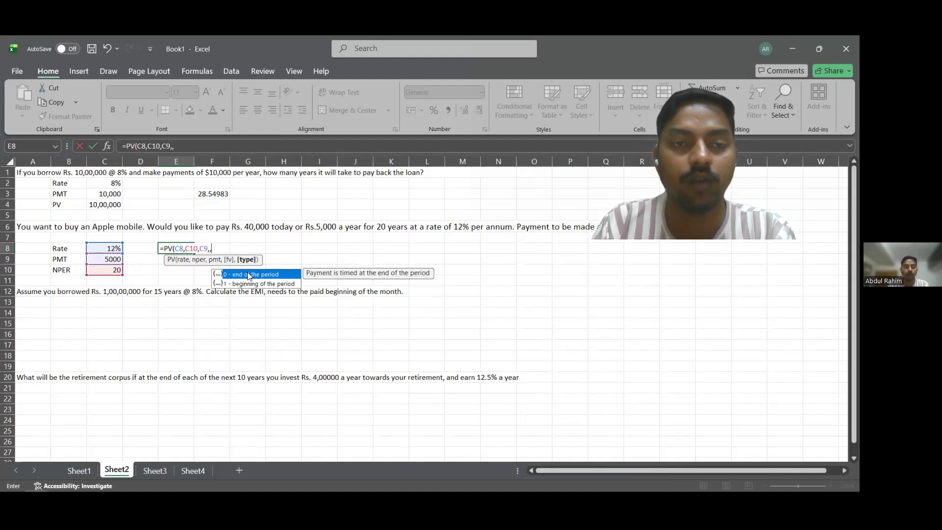
{"action": "left_click", "coordinate": [240, 275]}
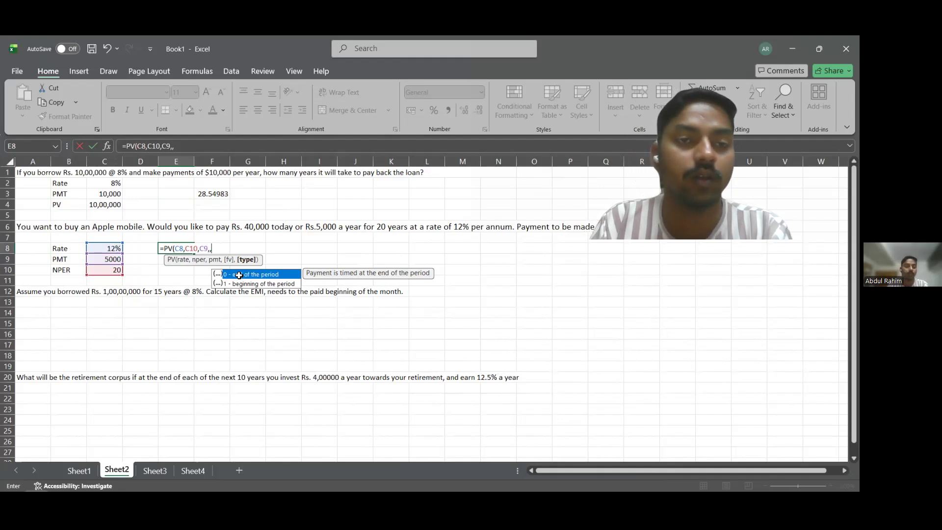
{"action": "type", "text": "0"}
{"action": "key", "text": "Return"}
Negate the present-value formula in E8 so it reads =-PV(C8,C10,C9,,0).
{"action": "left_click", "coordinate": [177, 250]}
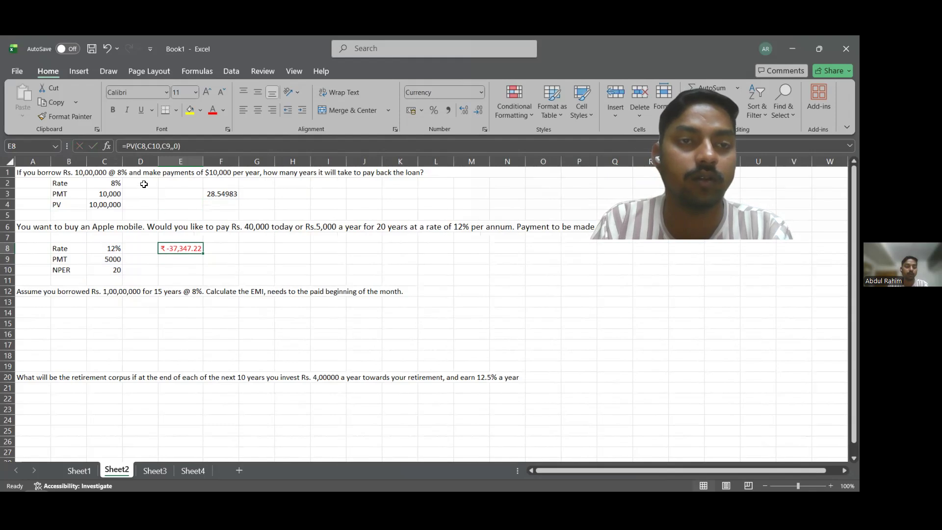
{"action": "left_click", "coordinate": [129, 147]}
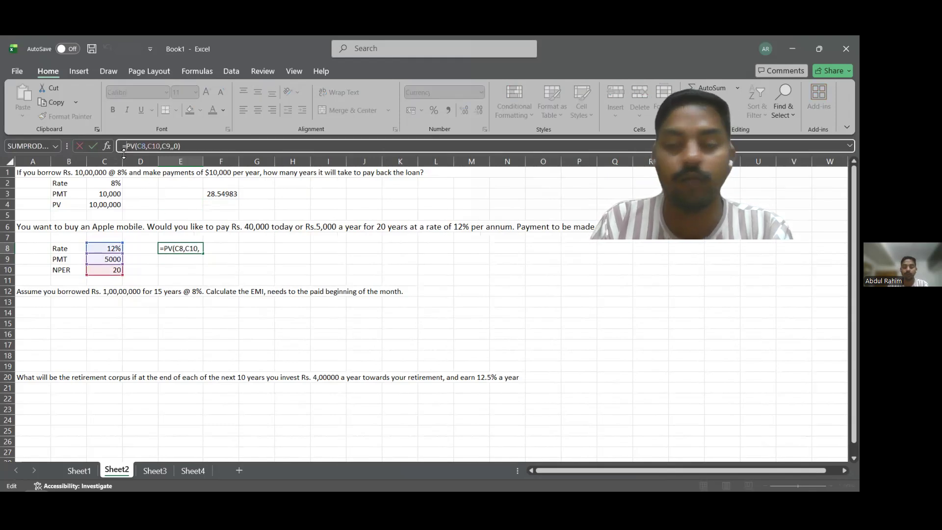
{"action": "type", "text": "-"}
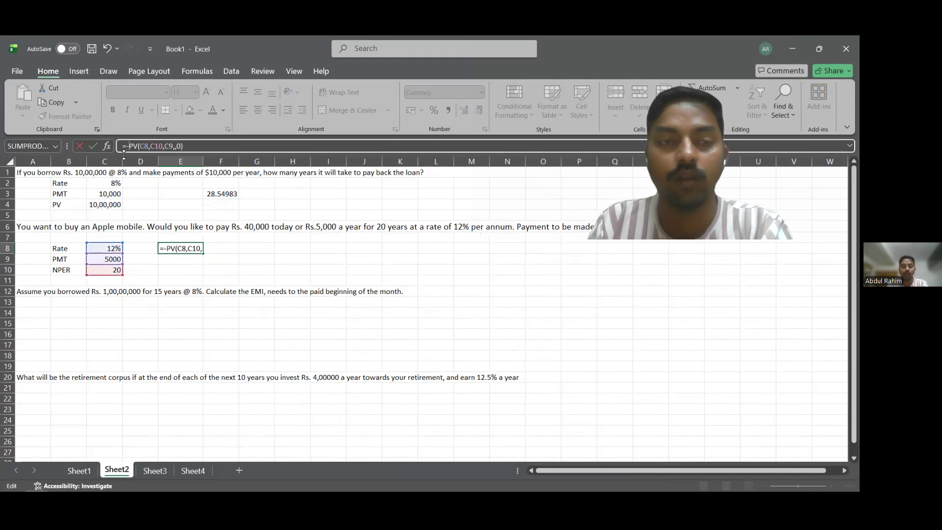
{"action": "key", "text": "Return"}
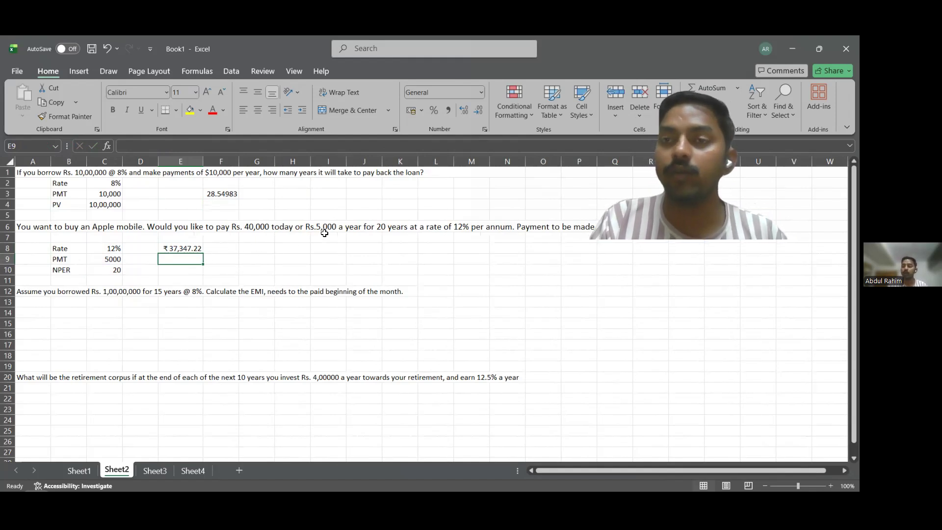
Enter the labels Rate, Nper and PV in B14:B16 below the EMI question.
{"action": "left_click", "coordinate": [79, 315]}
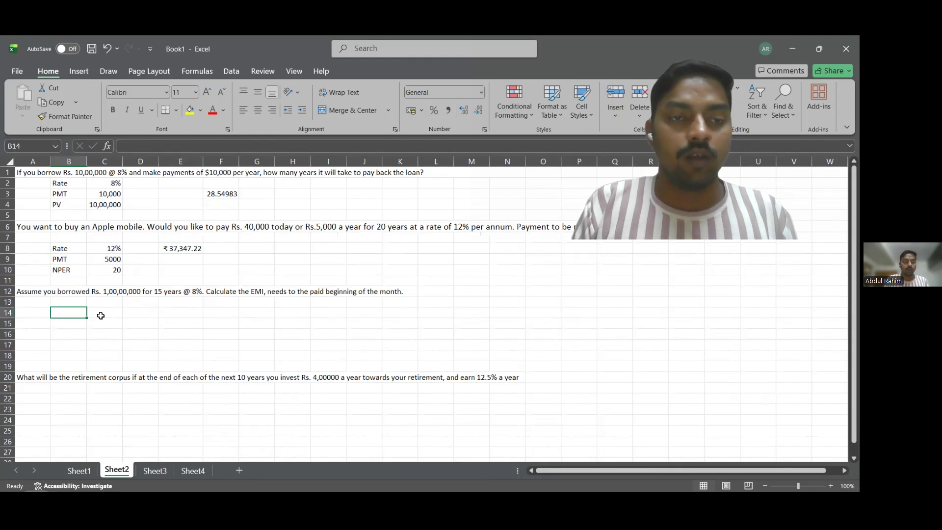
{"action": "type", "text": "Rate"}
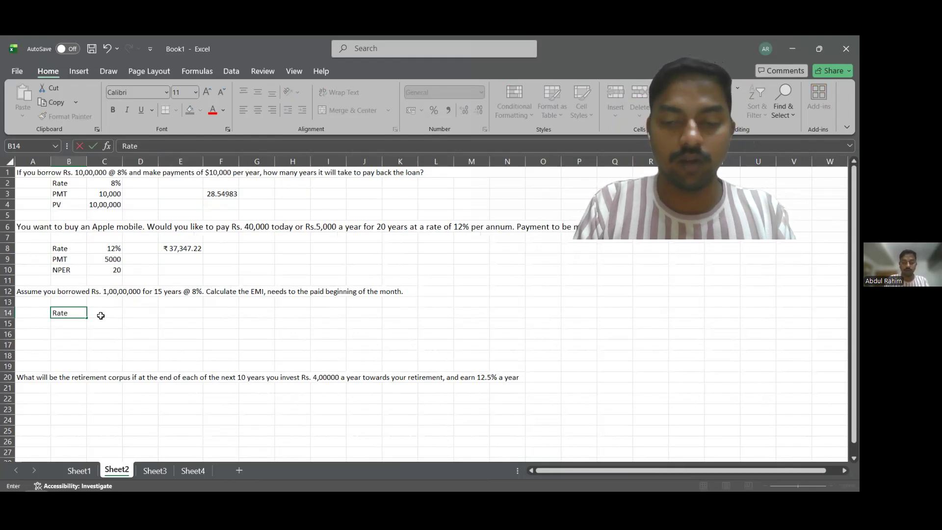
{"action": "key", "text": "Return"}
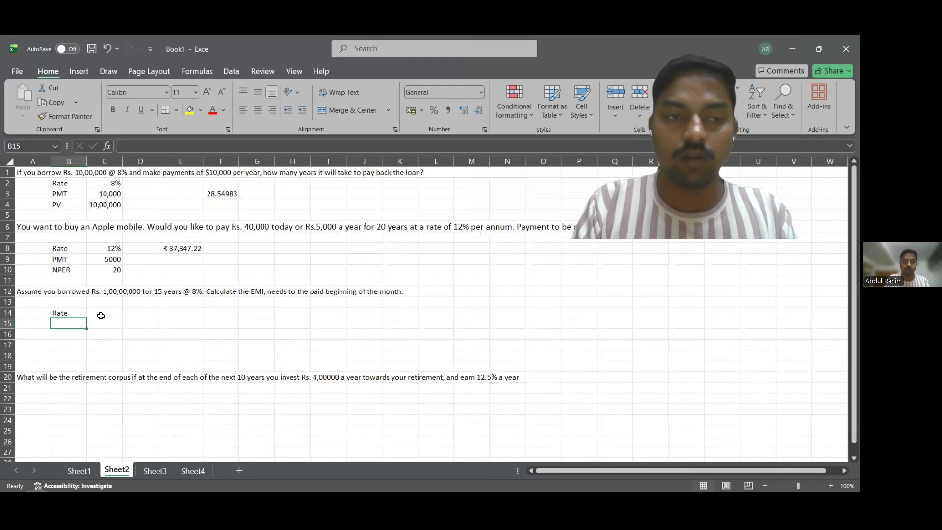
{"action": "type", "text": "Nper"}
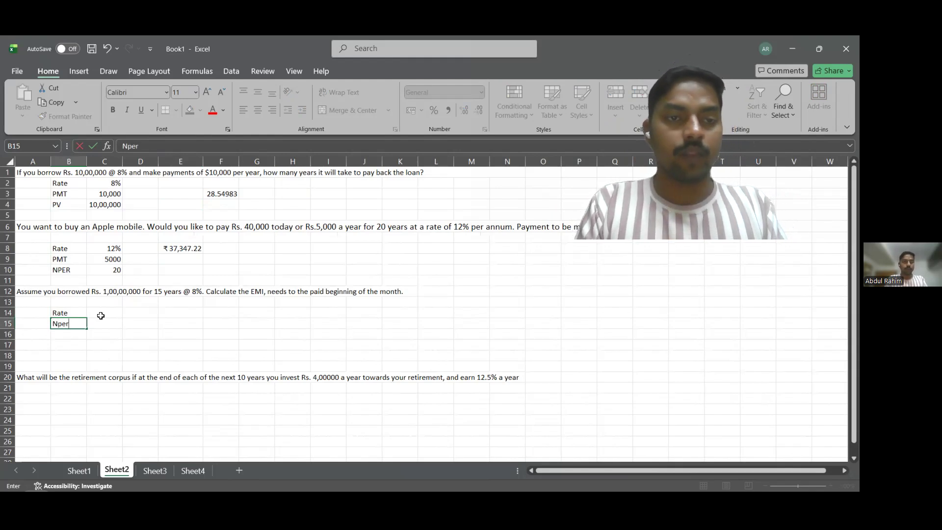
{"action": "key", "text": "Return"}
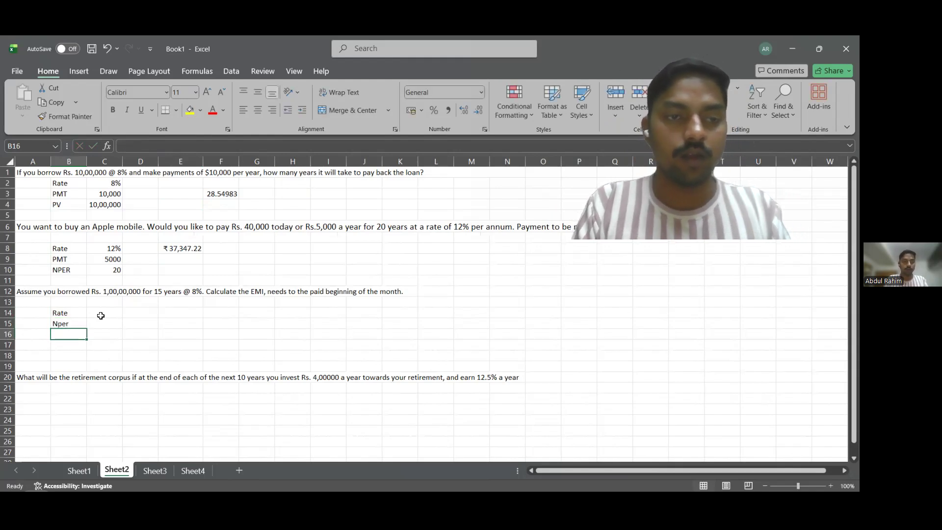
{"action": "type", "text": "PV"}
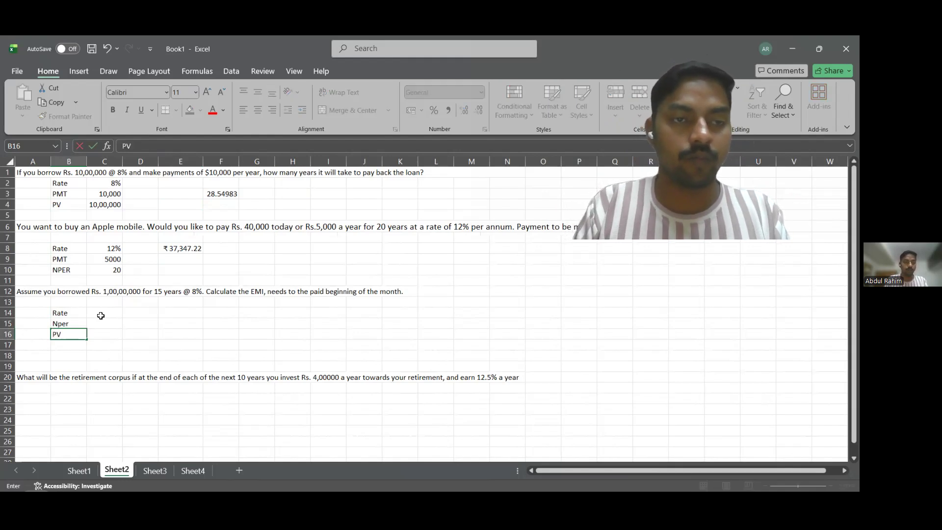
Enter the EMI loan inputs in C14:C16: 8% as the rate, 15 as the number of periods and 1,00,00,000 as the present value.
{"action": "left_click", "coordinate": [100, 315]}
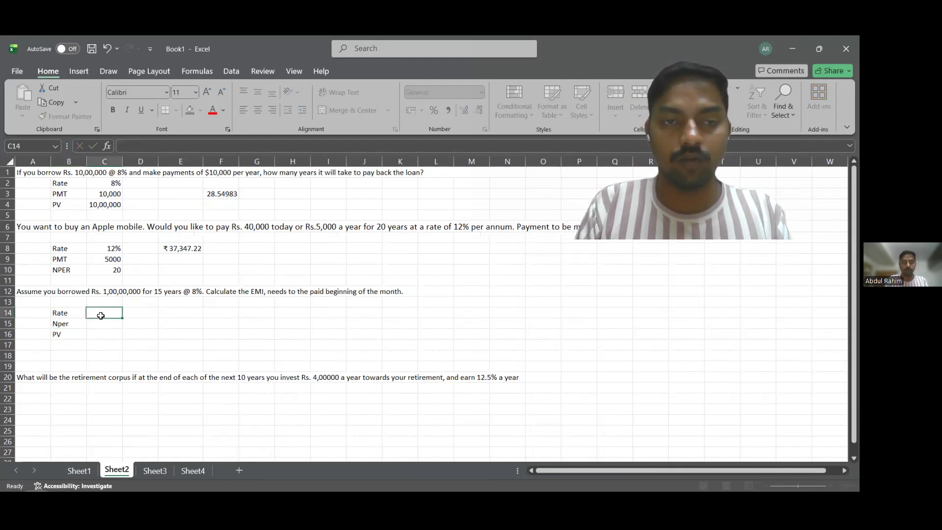
{"action": "type", "text": "15"}
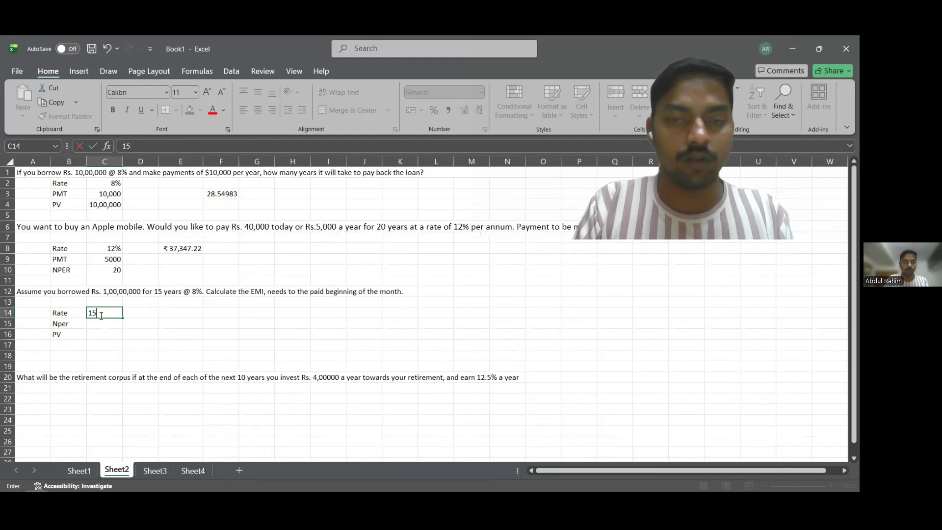
{"action": "key", "text": "BackSpace"}
{"action": "key", "text": "BackSpace"}
{"action": "type", "text": "8%"}
{"action": "key", "text": "Return"}
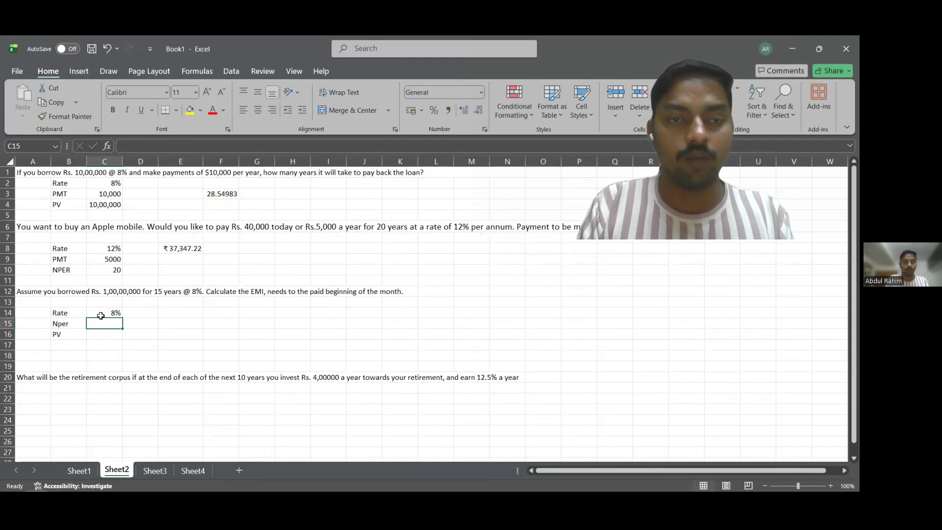
{"action": "type", "text": "15"}
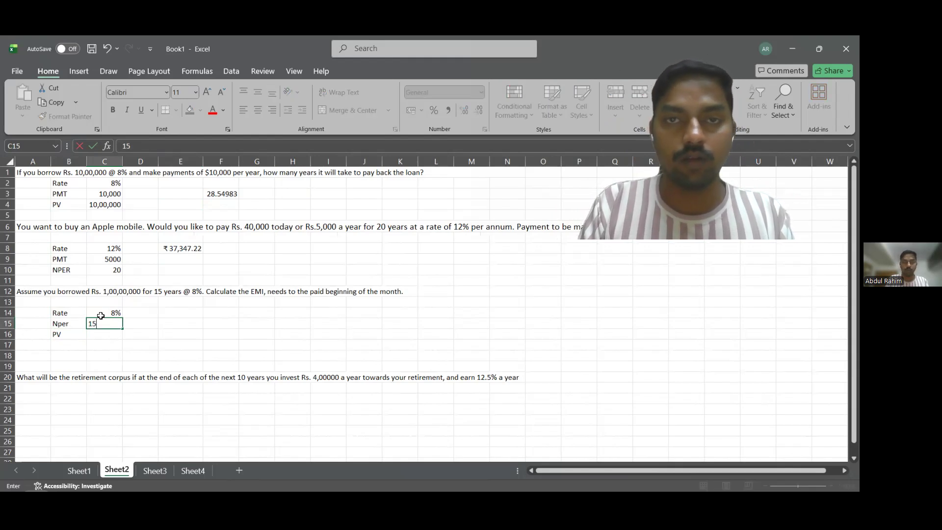
{"action": "key", "text": "Return"}
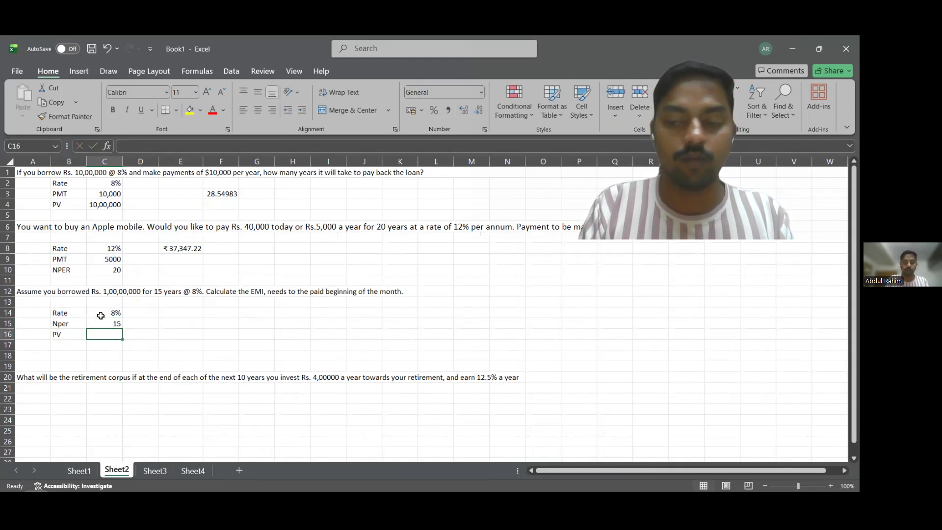
{"action": "type", "text": "1,00,00,000"}
{"action": "key", "text": "Return"}
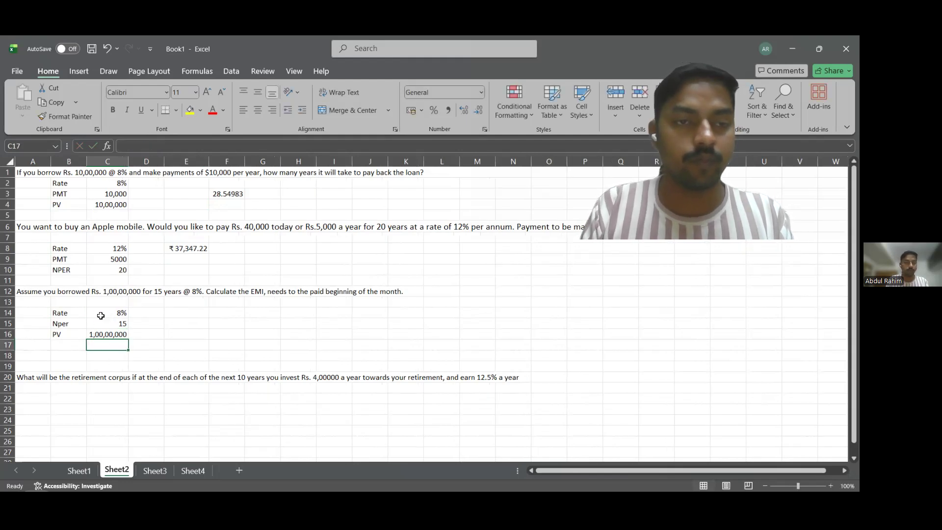
Build the EMI formula in E14 as =PMT(C14,C15,C16,, with the rate, period and present-value cells, leaving the future value empty.
{"action": "left_click", "coordinate": [191, 315]}
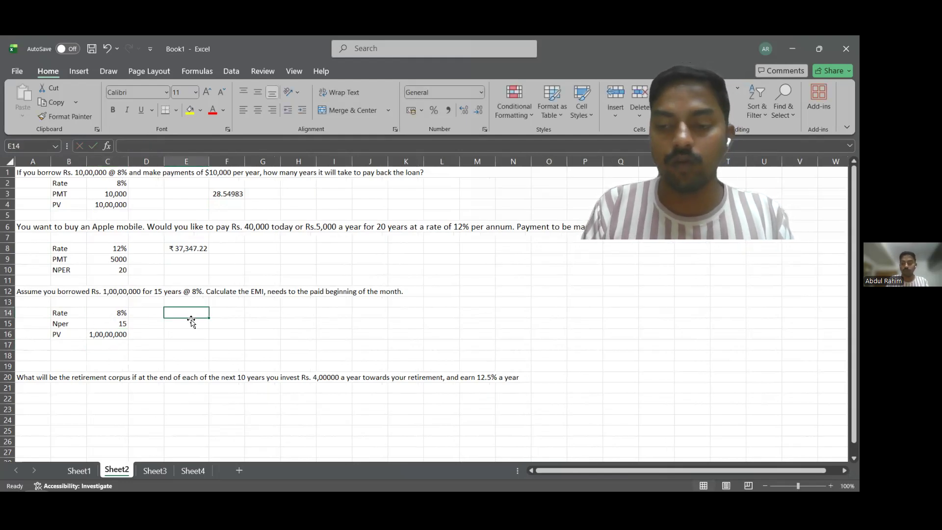
{"action": "type", "text": "="}
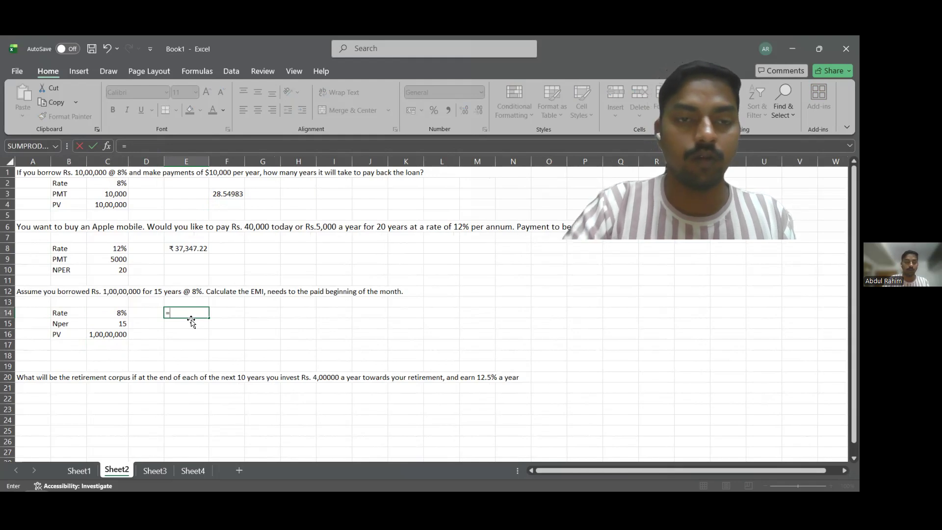
{"action": "type", "text": "PMT("}
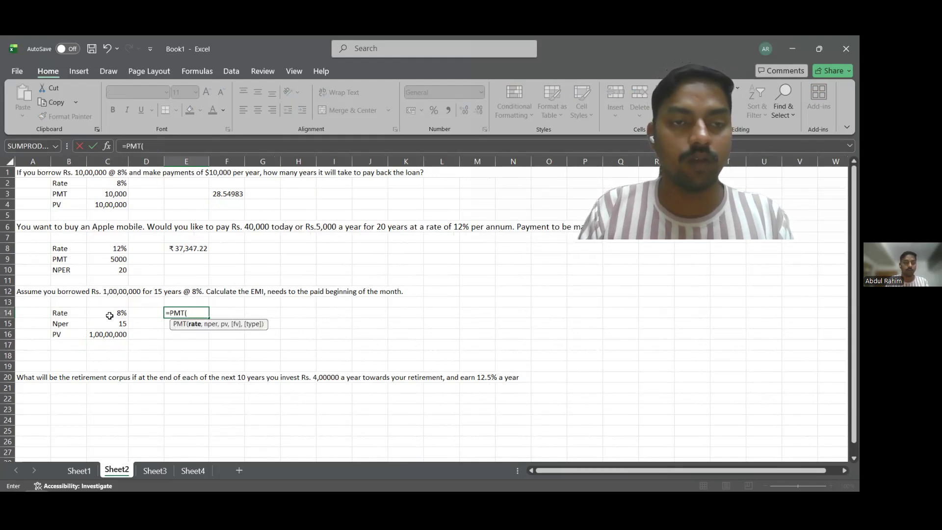
{"action": "left_click", "coordinate": [110, 316]}
{"action": "type", "text": ","}
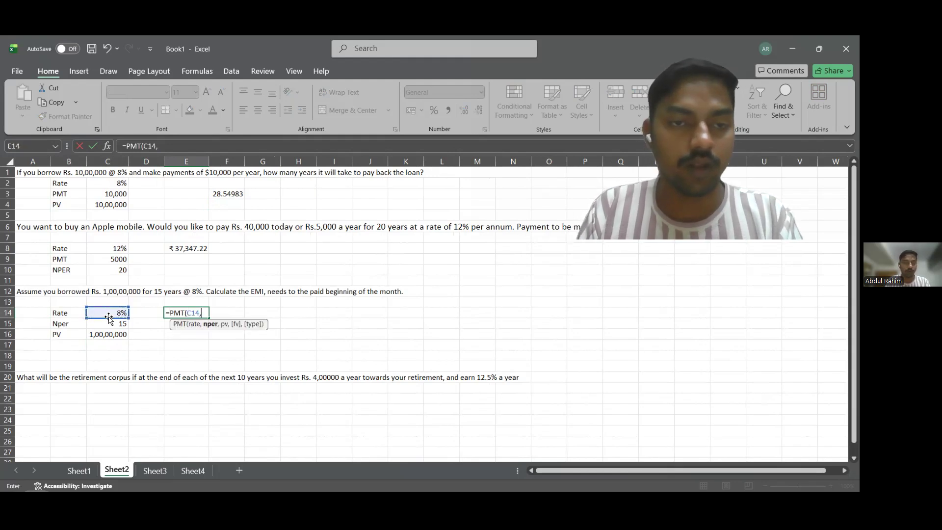
{"action": "left_click", "coordinate": [113, 324]}
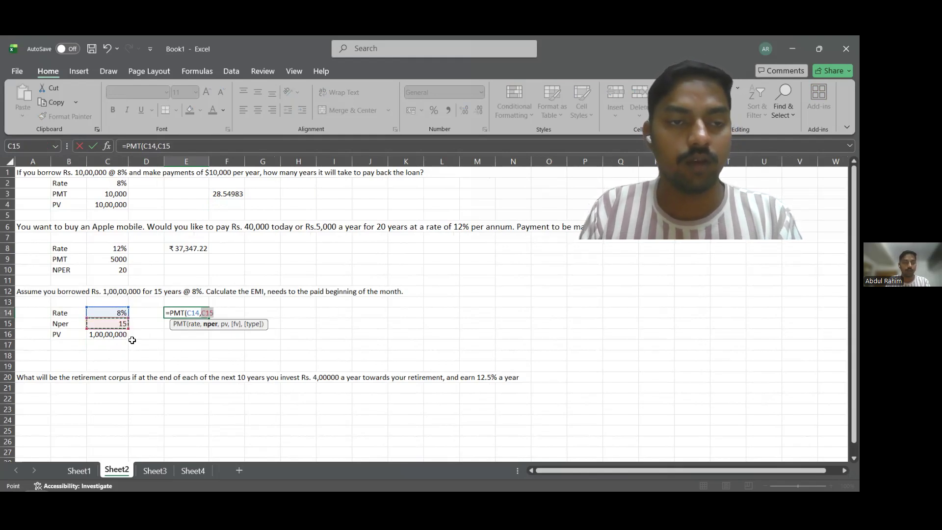
{"action": "type", "text": ","}
{"action": "left_click", "coordinate": [123, 335]}
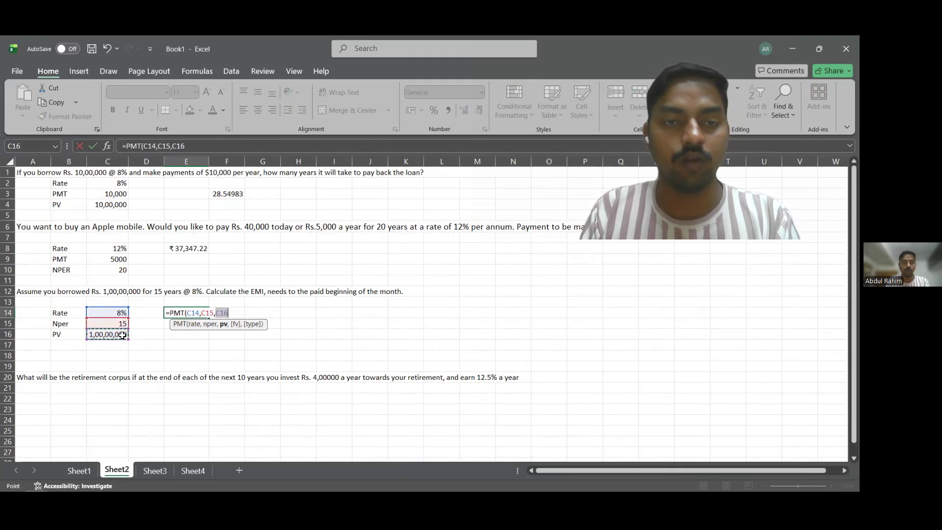
{"action": "type", "text": ",,"}
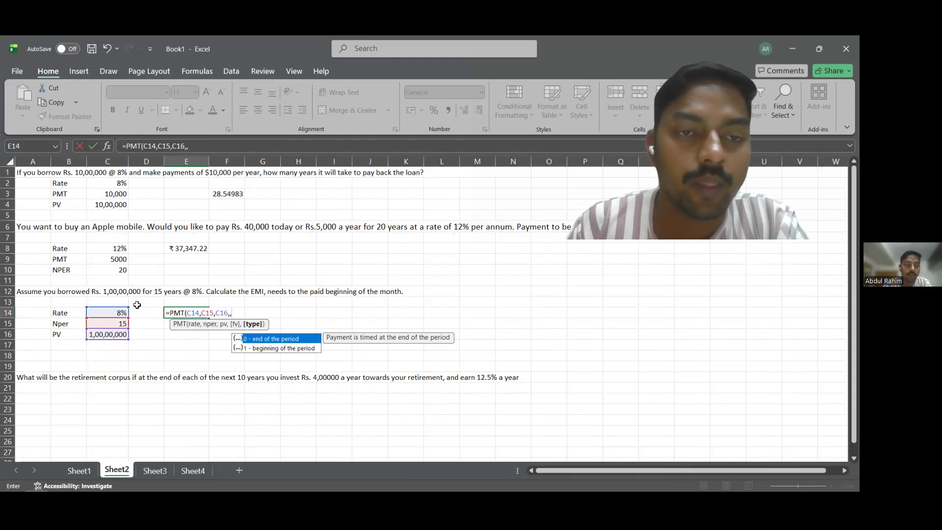
Divide the rate by 12 and choose beginning-of-period payments, completing E14 as =PMT(C14/12,C15,C16,,1).
{"action": "left_click", "coordinate": [200, 312]}
{"action": "type", "text": "/"}
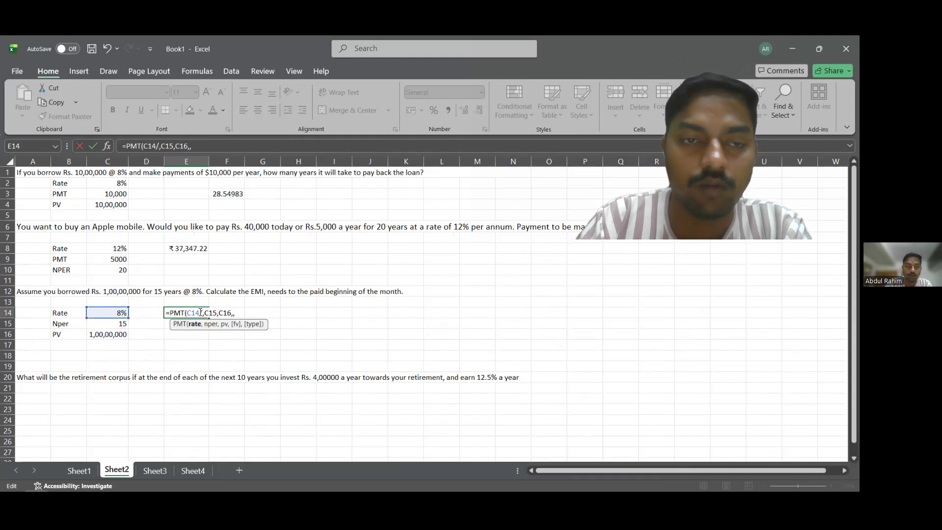
{"action": "type", "text": "12"}
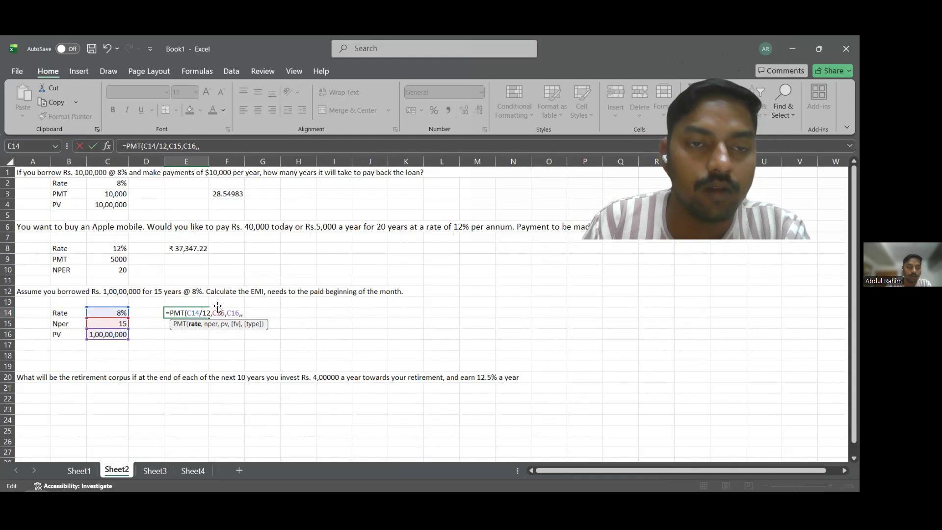
{"action": "type", "text": ")"}
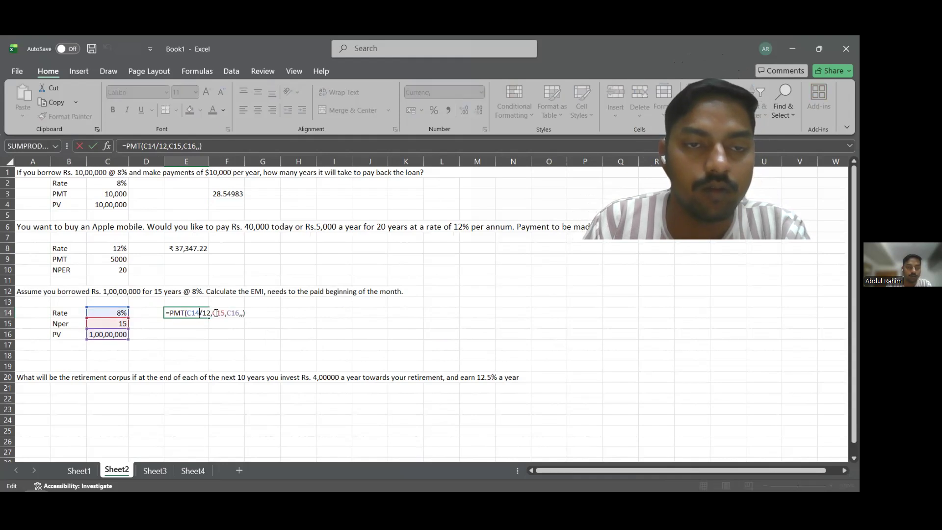
{"action": "left_click", "coordinate": [241, 313]}
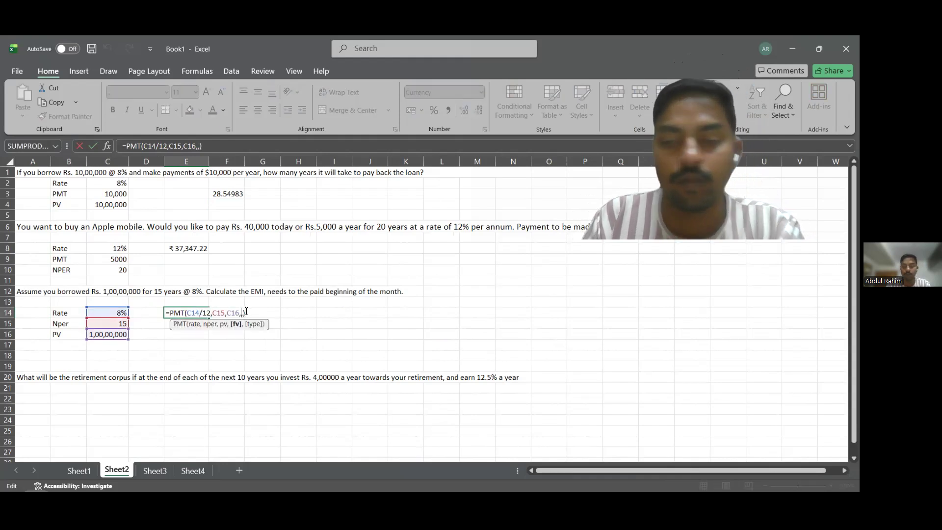
{"action": "key", "text": "Delete"}
{"action": "key", "text": "Delete"}
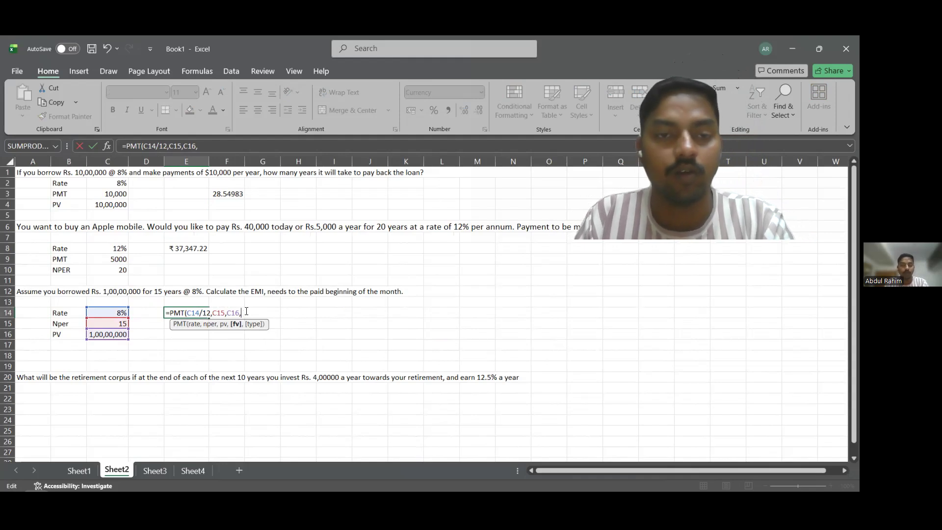
{"action": "type", "text": ","}
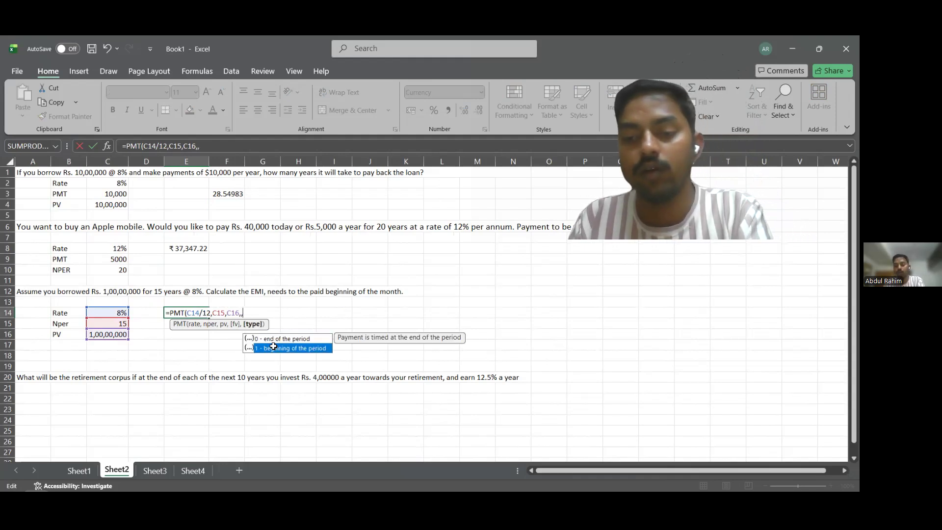
{"action": "double_click", "coordinate": [273, 346]}
{"action": "key", "text": "Return"}
Negate the EMI formula in E14 so it reads =-PMT(C14/12,C15,C16,,1).
{"action": "left_click", "coordinate": [184, 312]}
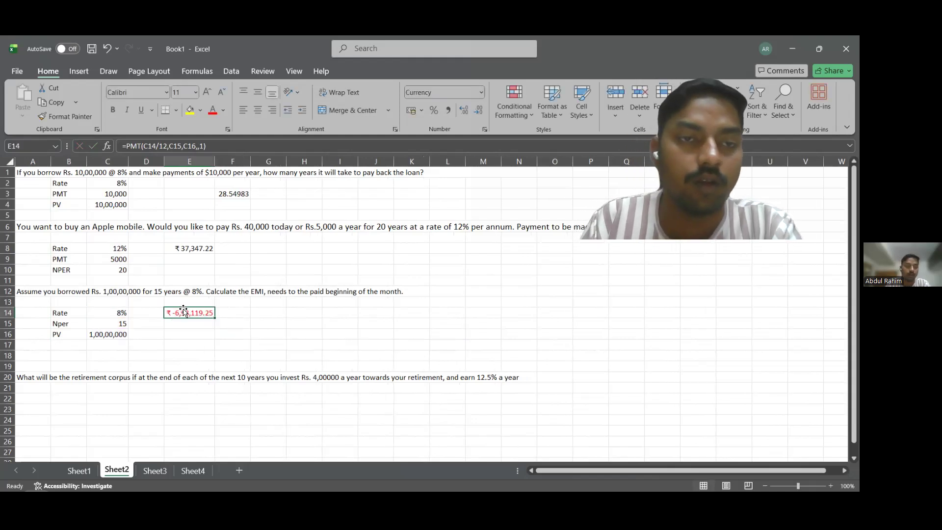
{"action": "left_click", "coordinate": [126, 148]}
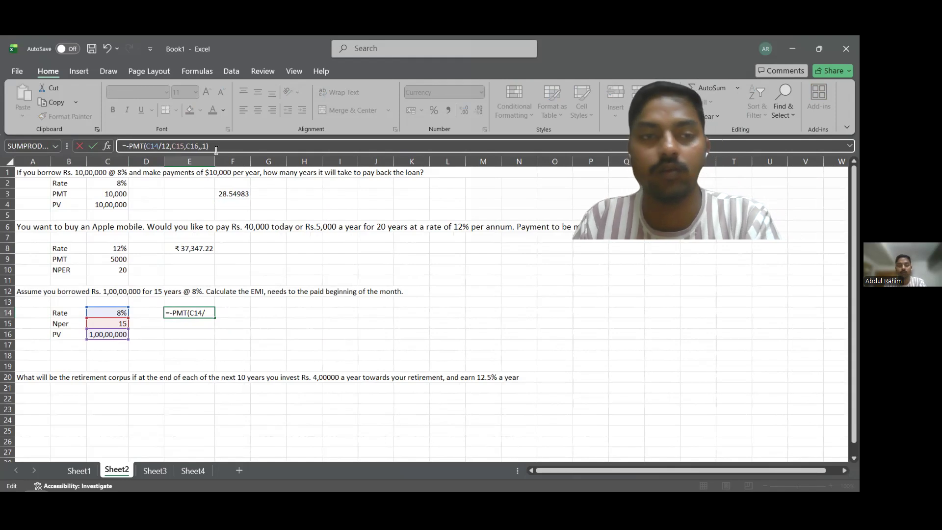
{"action": "key", "text": "Return"}
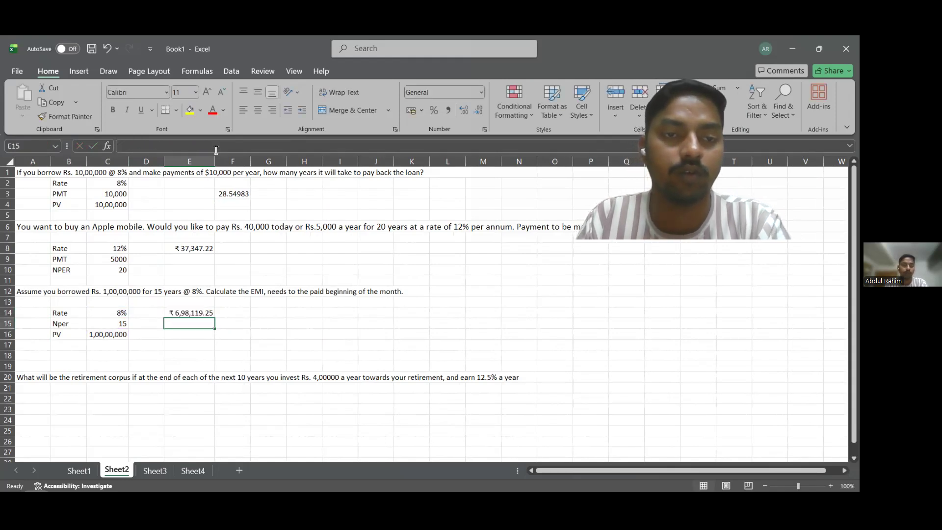
{"action": "left_click", "coordinate": [238, 336]}
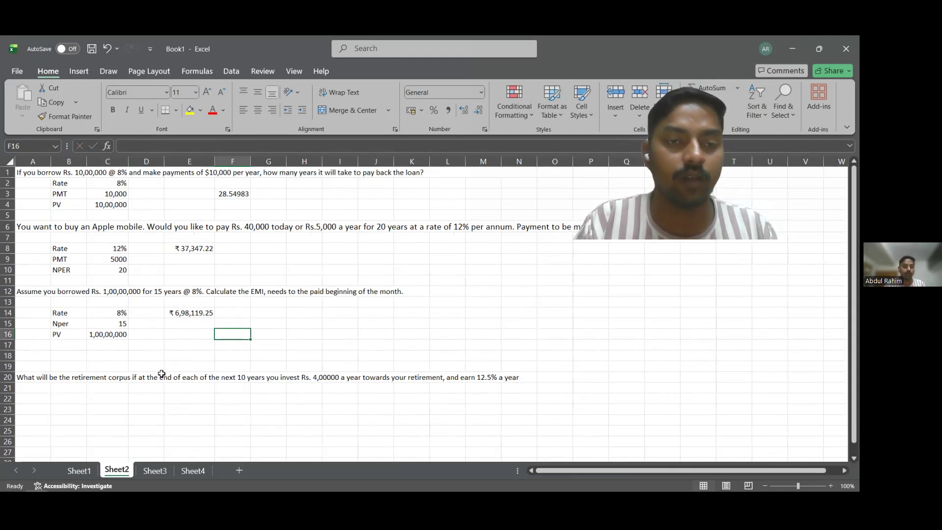
Enter the labels Rate, PV and Nper in B22:B24 below the retirement corpus question.
{"action": "scroll", "coordinate": [165, 378], "scroll_direction": "down", "scroll_amount": 1}
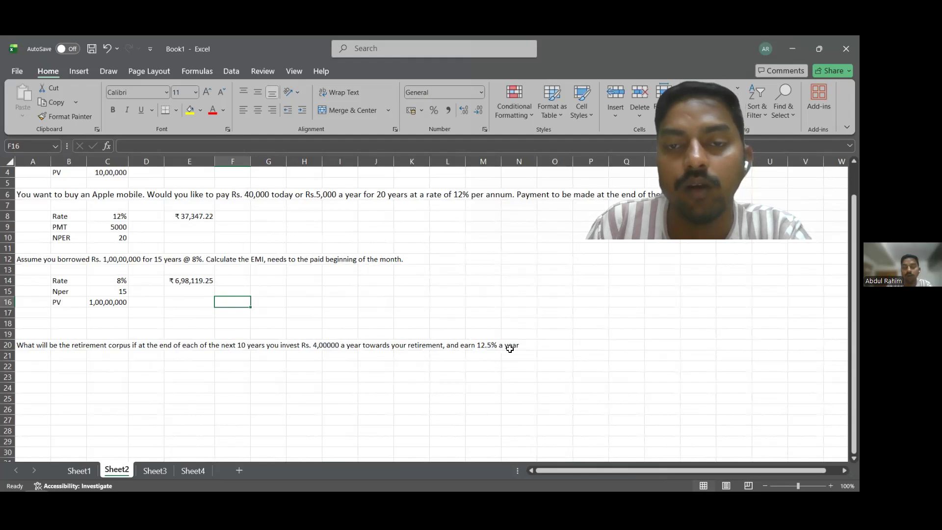
{"action": "left_click", "coordinate": [124, 370]}
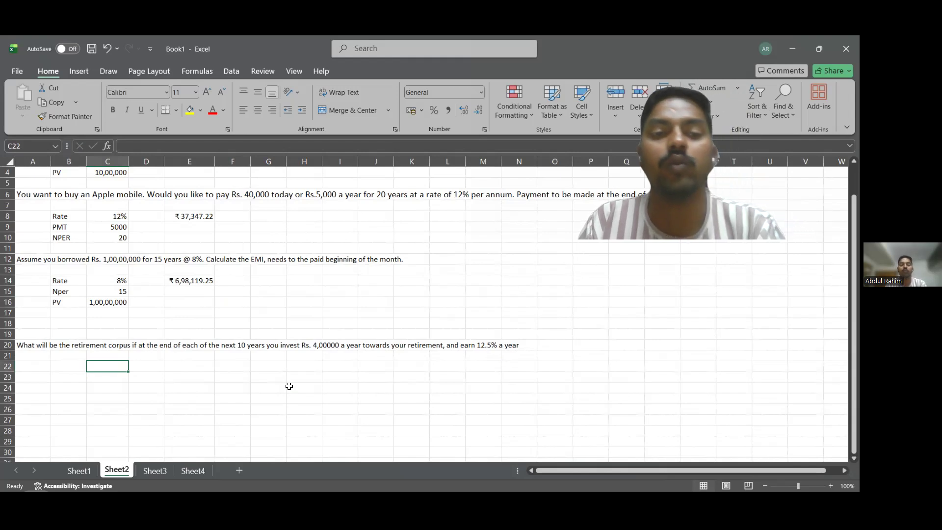
{"action": "left_click", "coordinate": [76, 372]}
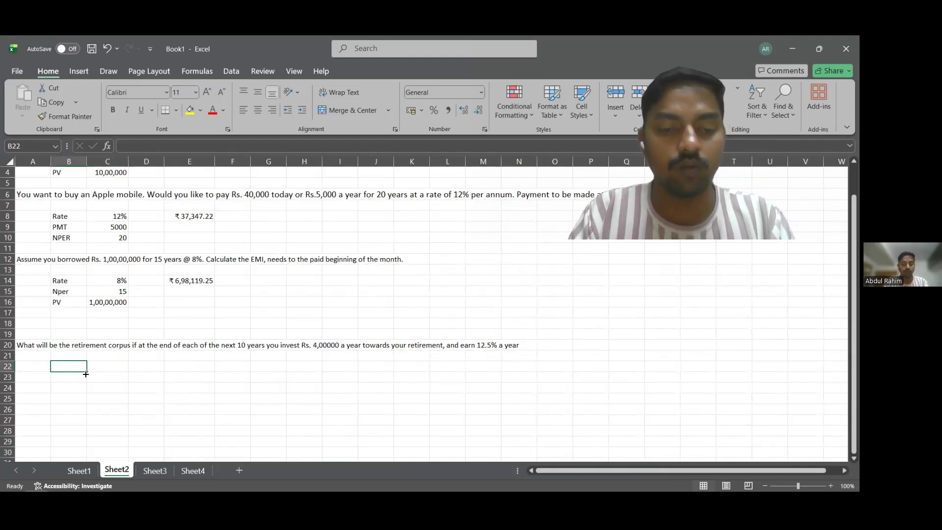
{"action": "type", "text": "Rate"}
{"action": "key", "text": "Return"}
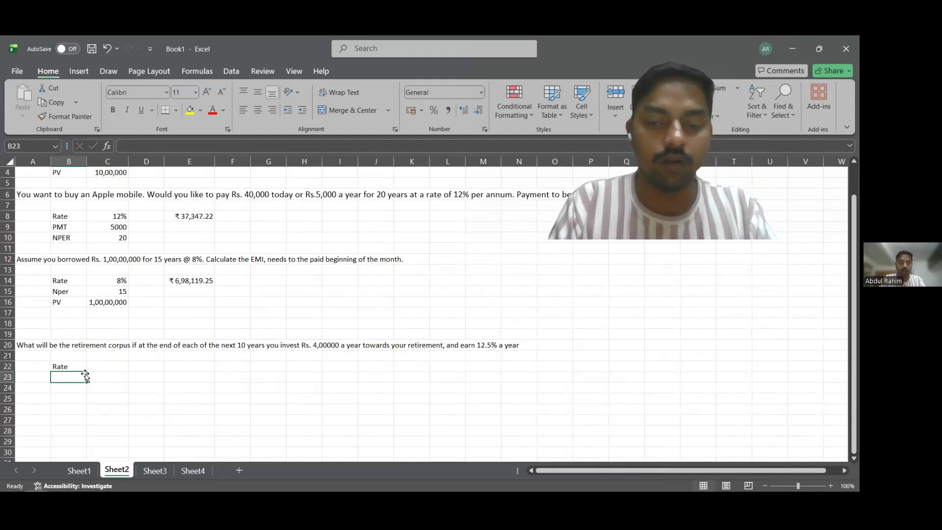
{"action": "type", "text": "Pv"}
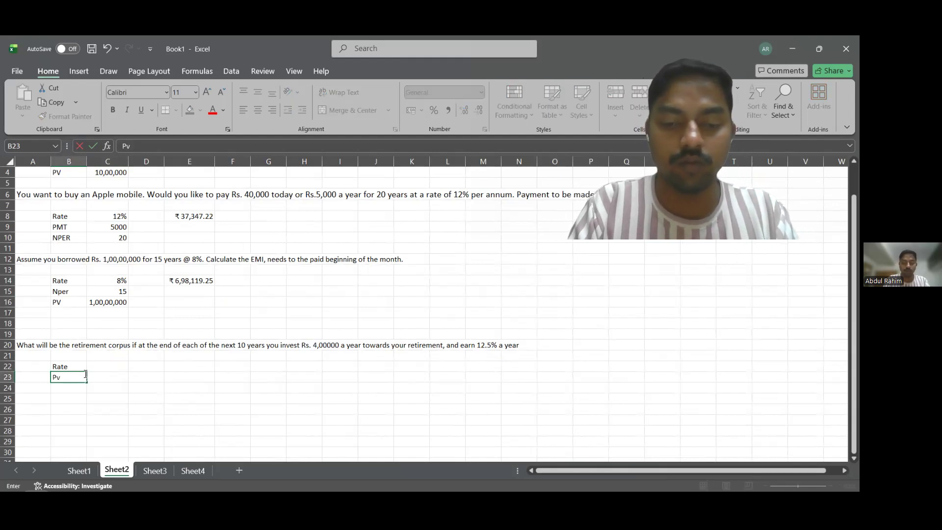
{"action": "key", "text": "BackSpace"}
{"action": "type", "text": "N"}
{"action": "key", "text": "BackSpace"}
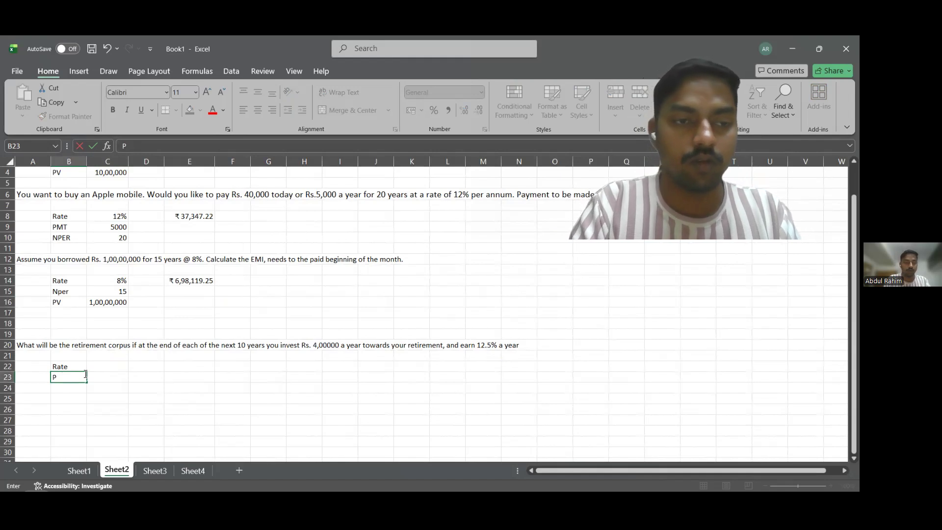
{"action": "key", "text": "Return"}
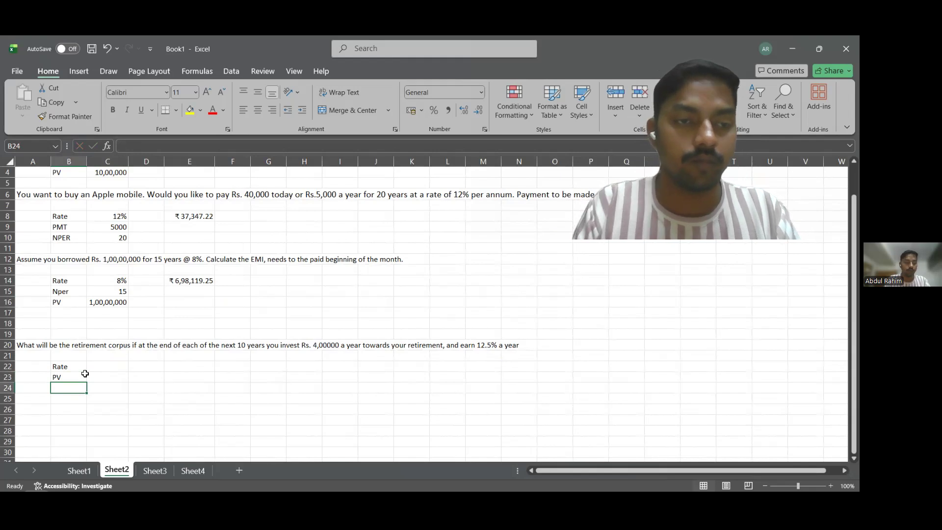
{"action": "type", "text": "Nper"}
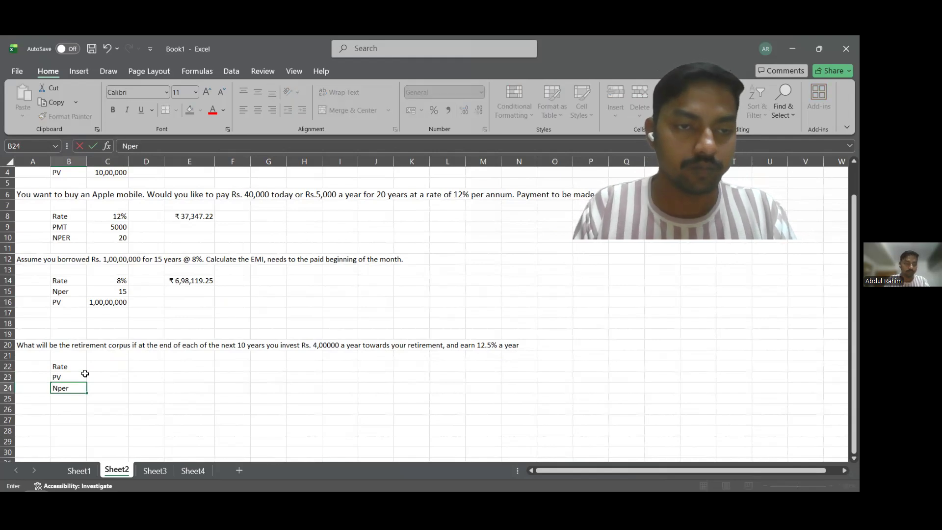
Enter the retirement inputs in C22:C24: 12.5% as the rate, 4,00,000 beside PV and 10 as the number of periods.
{"action": "left_click", "coordinate": [110, 366]}
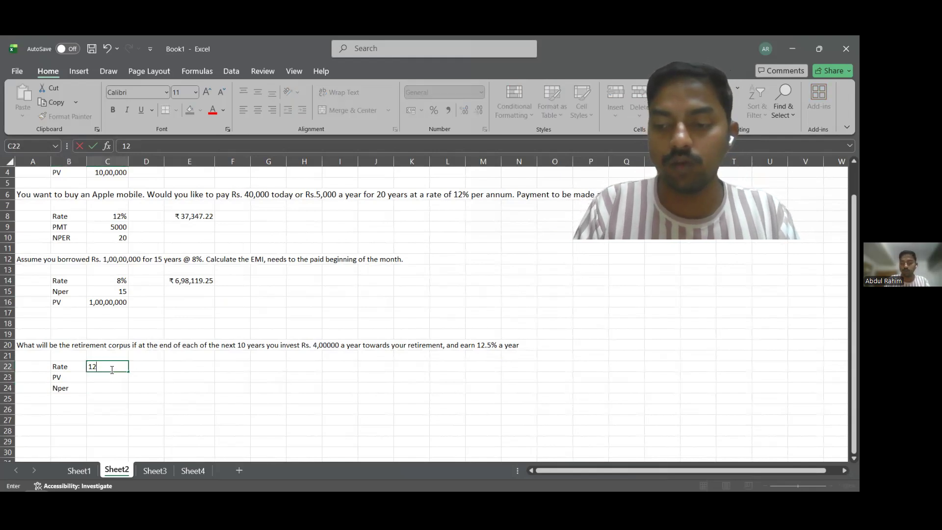
{"action": "type", "text": "12.50%"}
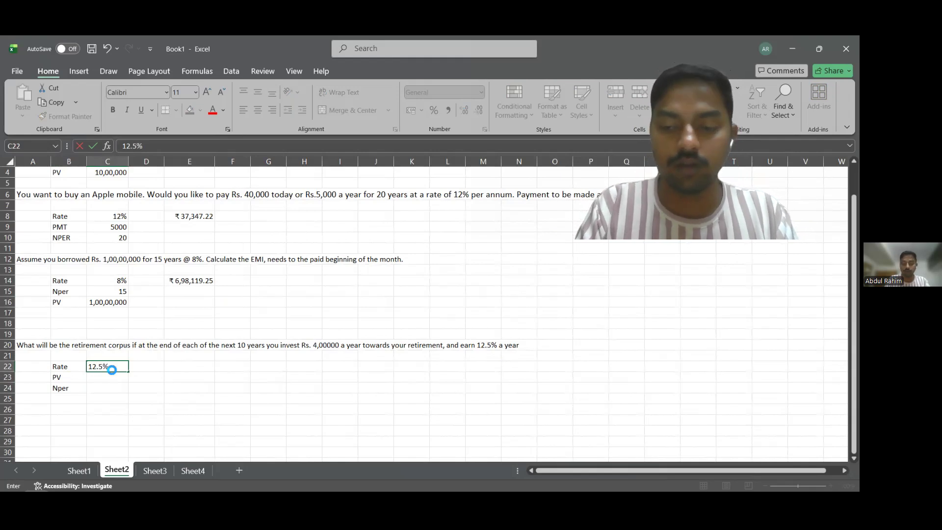
{"action": "key", "text": "Return"}
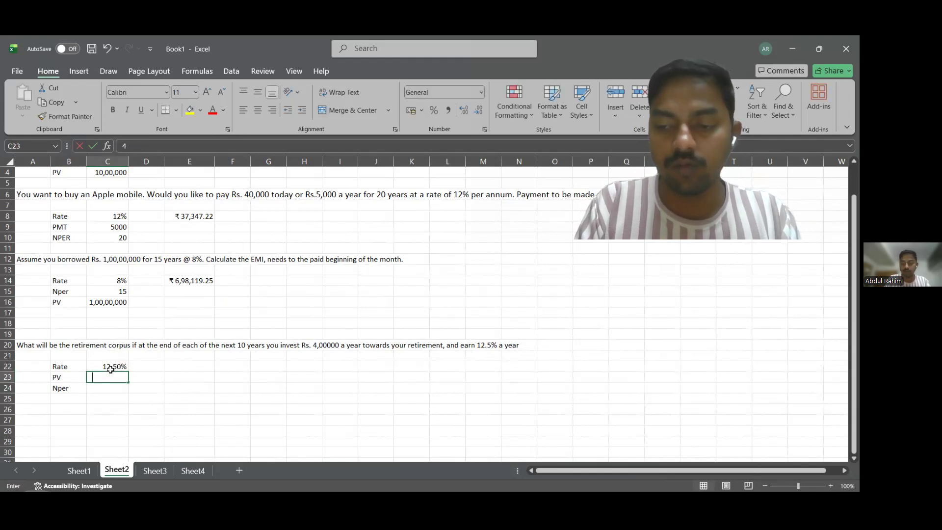
{"action": "type", "text": "40,000"}
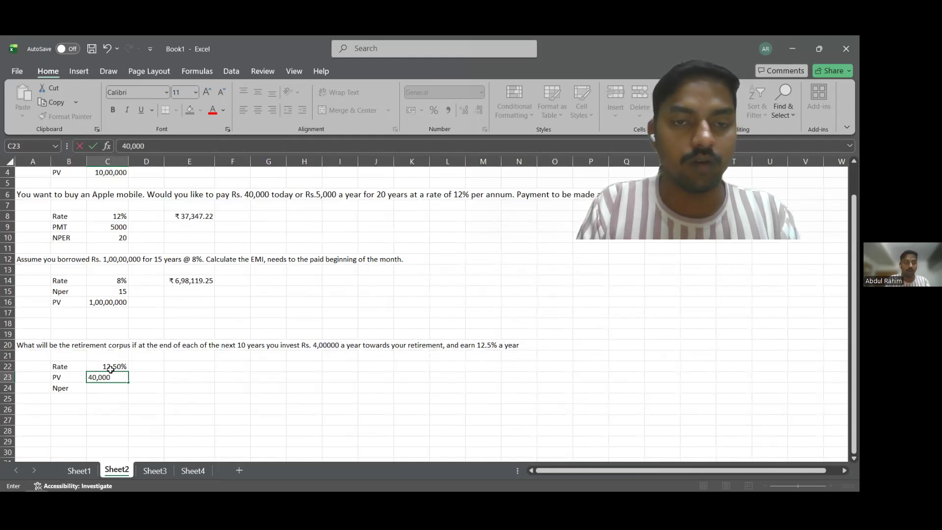
{"action": "key", "text": "BackSpace"}
{"action": "key", "text": "BackSpace"}
{"action": "key", "text": "BackSpace"}
{"action": "key", "text": "BackSpace"}
{"action": "key", "text": "BackSpace"}
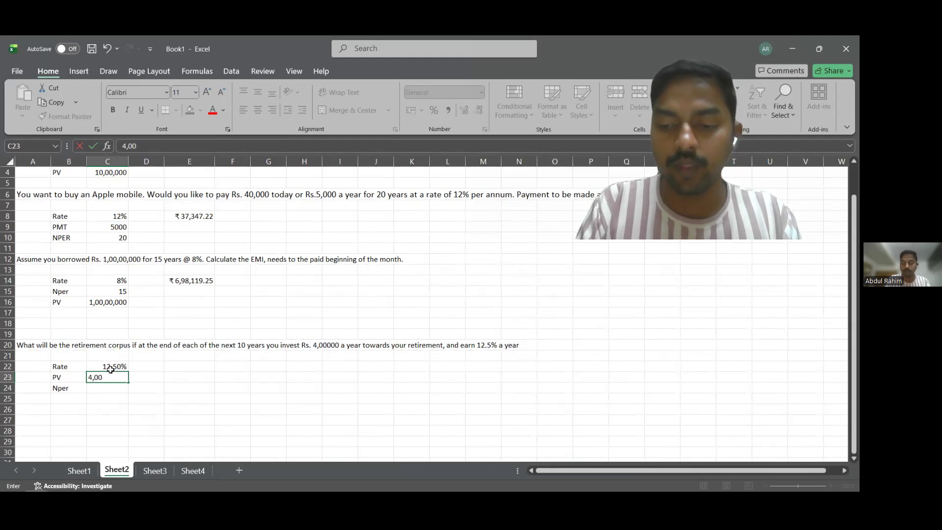
{"action": "type", "text": ",00,00"}
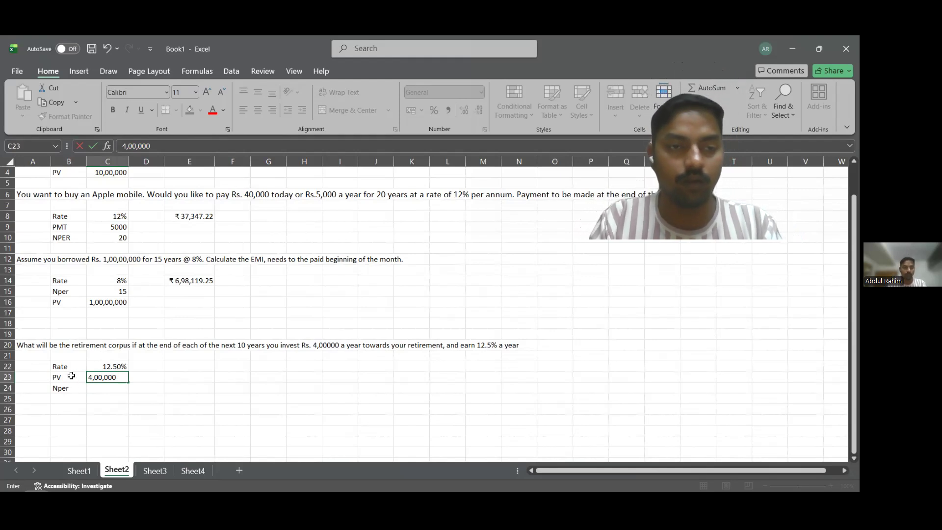
{"action": "left_click", "coordinate": [108, 388]}
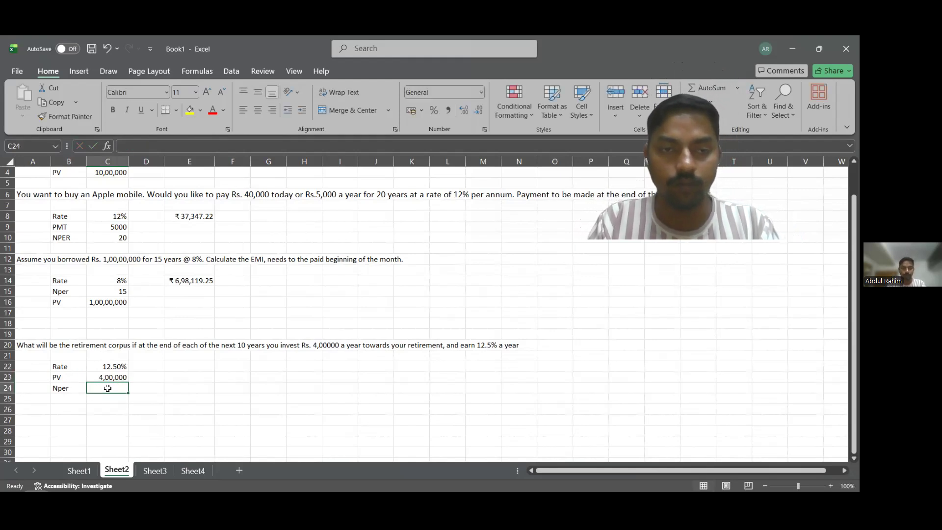
{"action": "type", "text": "10"}
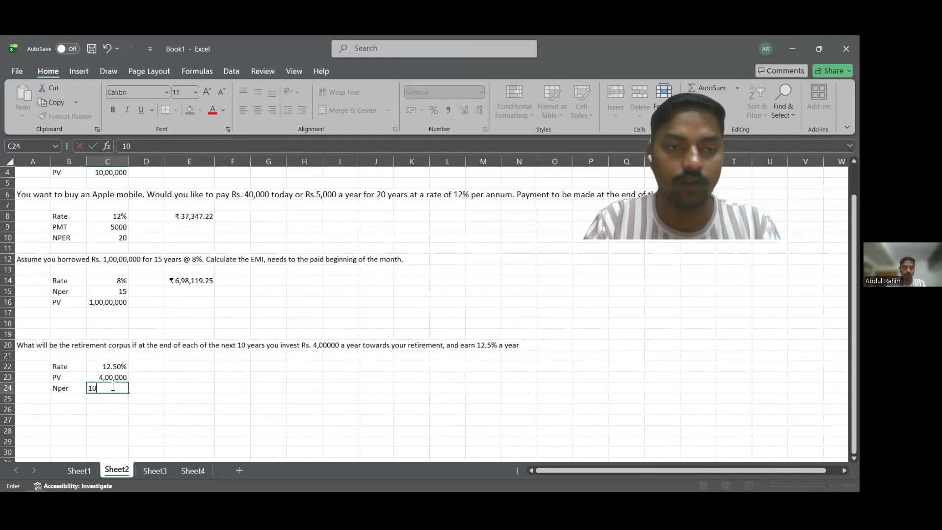
{"action": "left_click", "coordinate": [224, 369]}
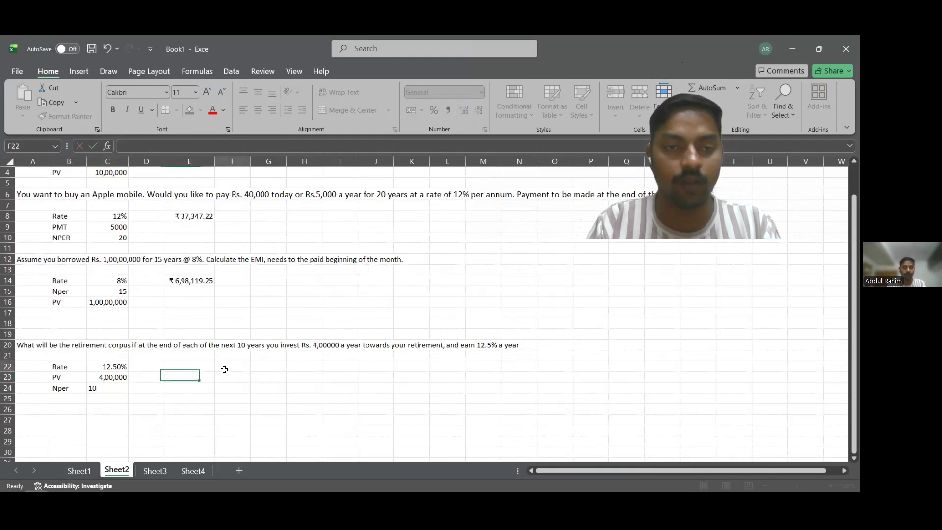
{"action": "type", "text": "+"}
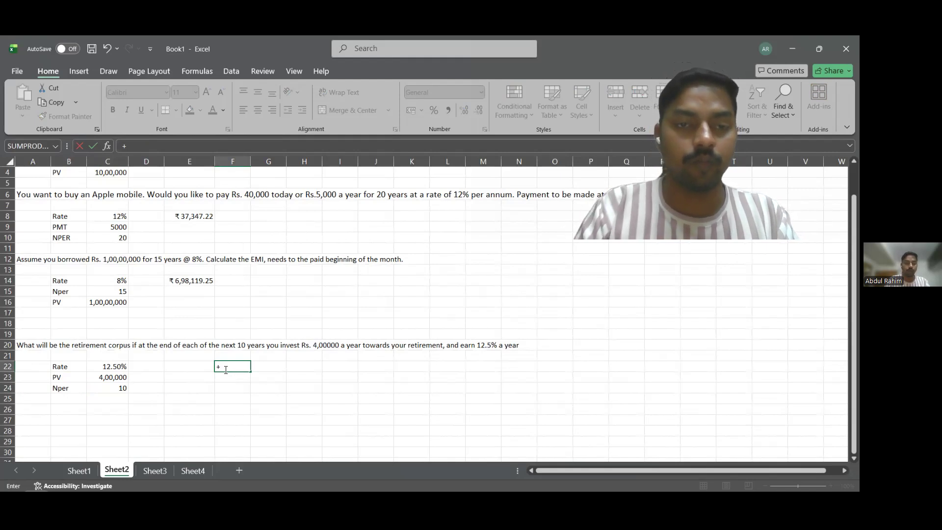
{"action": "type", "text": "FV("}
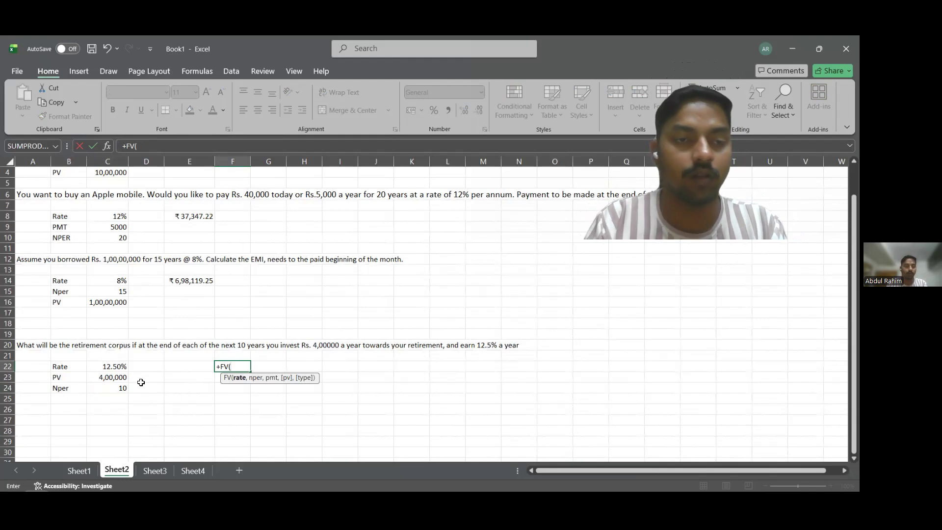
{"action": "key", "text": "Escape"}
Change the label in B23 beside the 4,00,000 investment to PMT.
{"action": "left_click", "coordinate": [74, 378]}
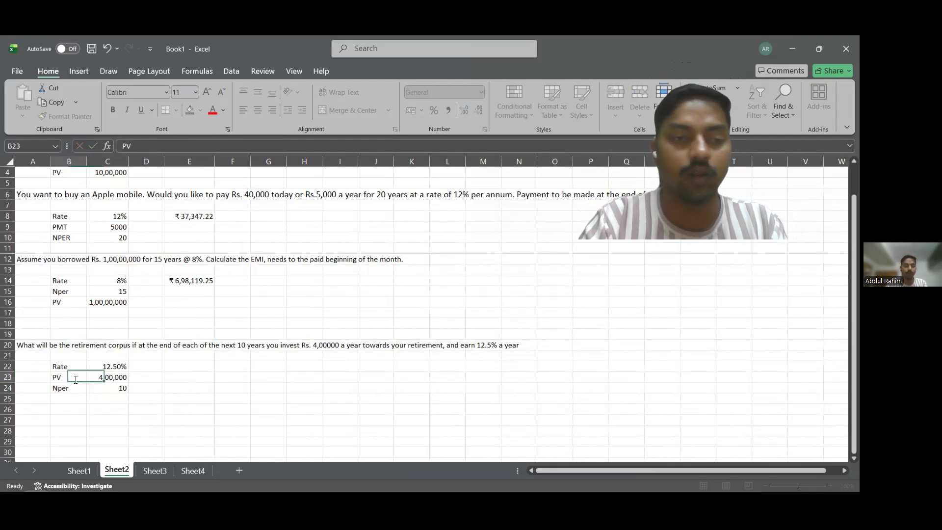
{"action": "type", "text": "PMT"}
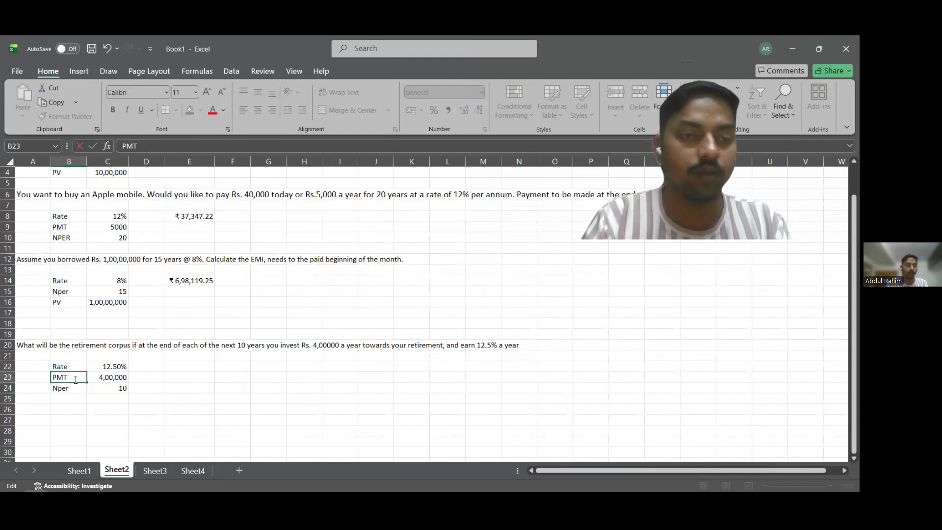
Start a future value formula in E22 with rate C22, periods C24 and payment C23, leaving the present value argument empty.
{"action": "left_click", "coordinate": [198, 367]}
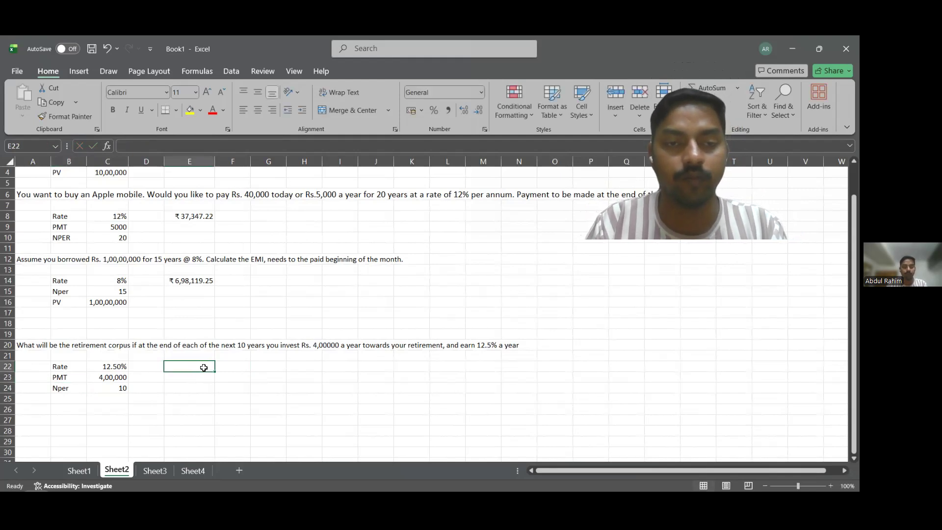
{"action": "type", "text": "+"}
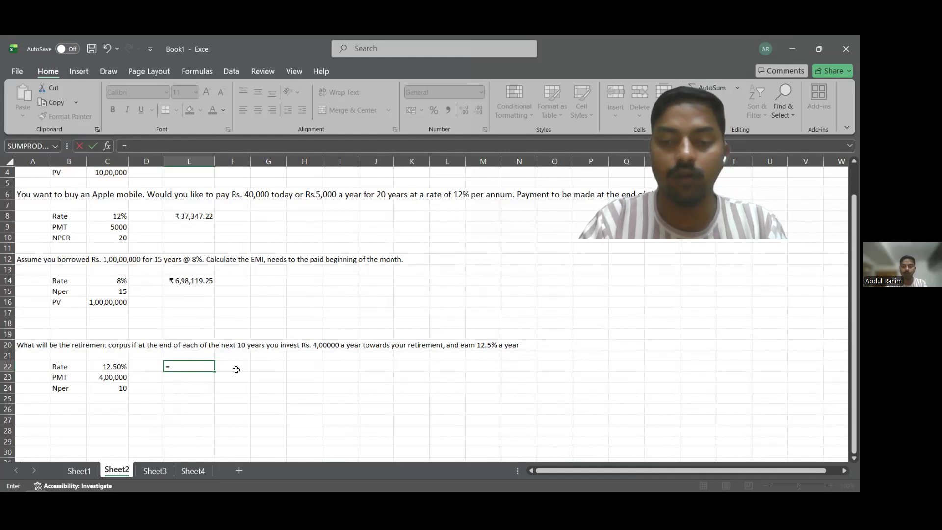
{"action": "type", "text": "fv("}
{"action": "left_click", "coordinate": [103, 365]}
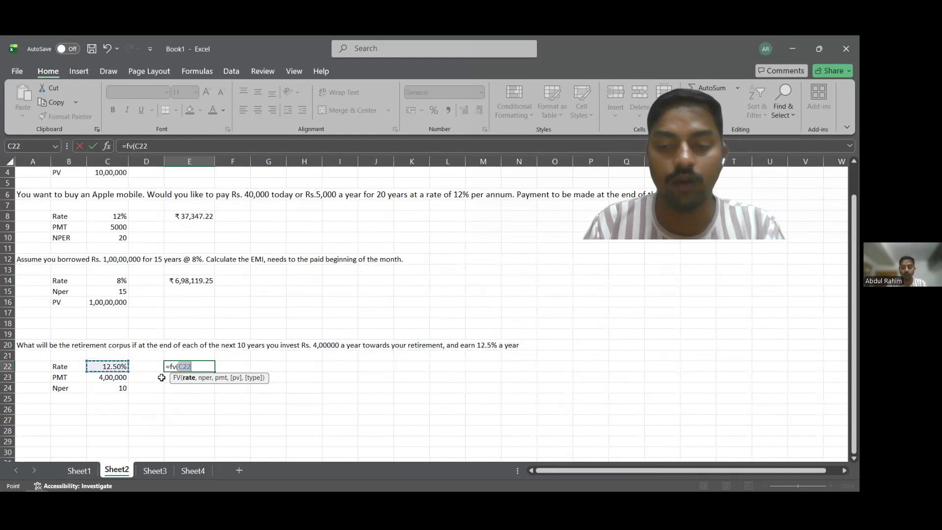
{"action": "type", "text": ","}
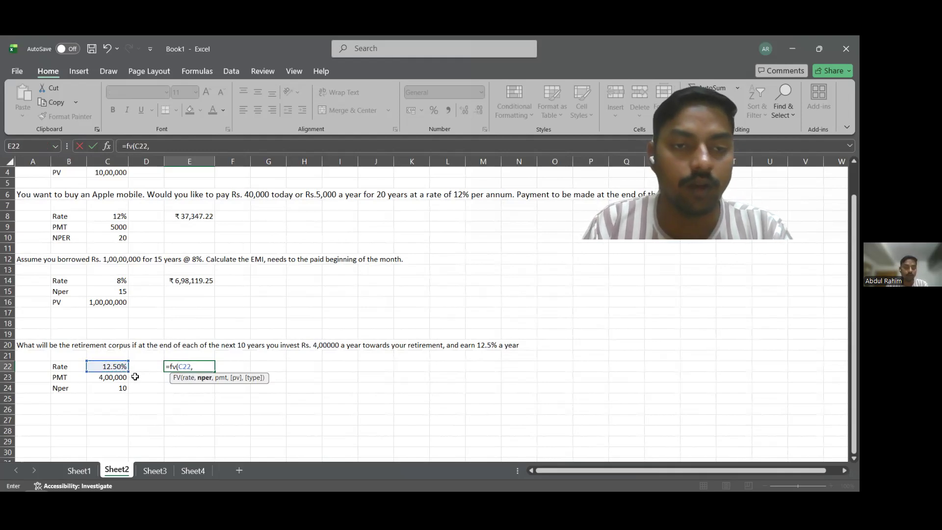
{"action": "left_click", "coordinate": [121, 387]}
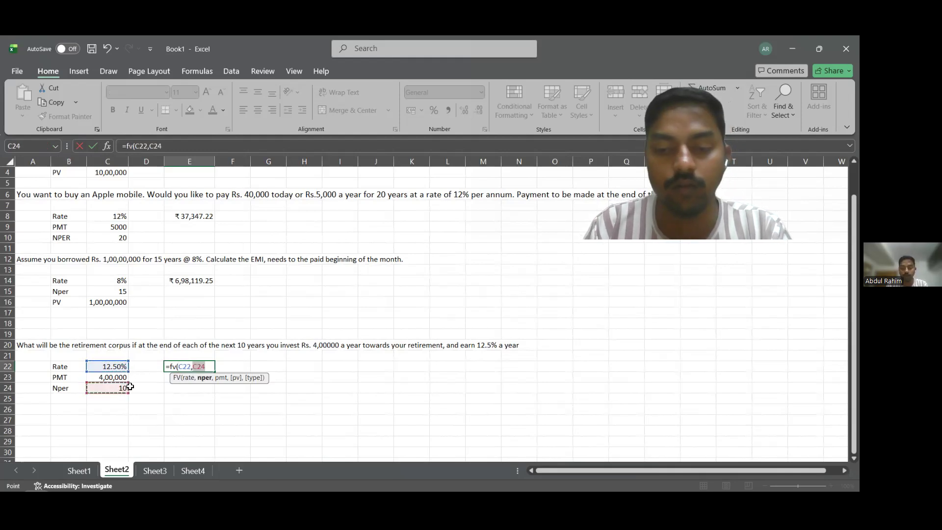
{"action": "type", "text": ","}
{"action": "left_click", "coordinate": [122, 377]}
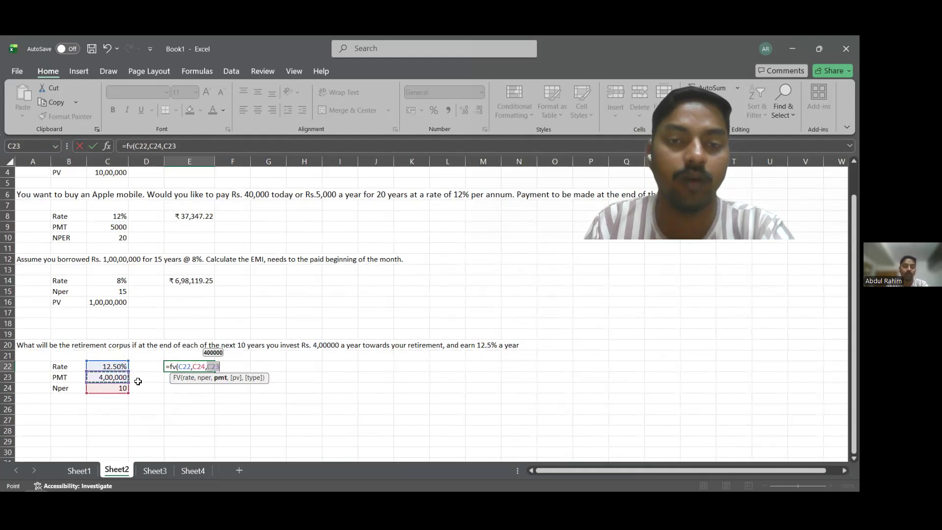
{"action": "type", "text": ",,"}
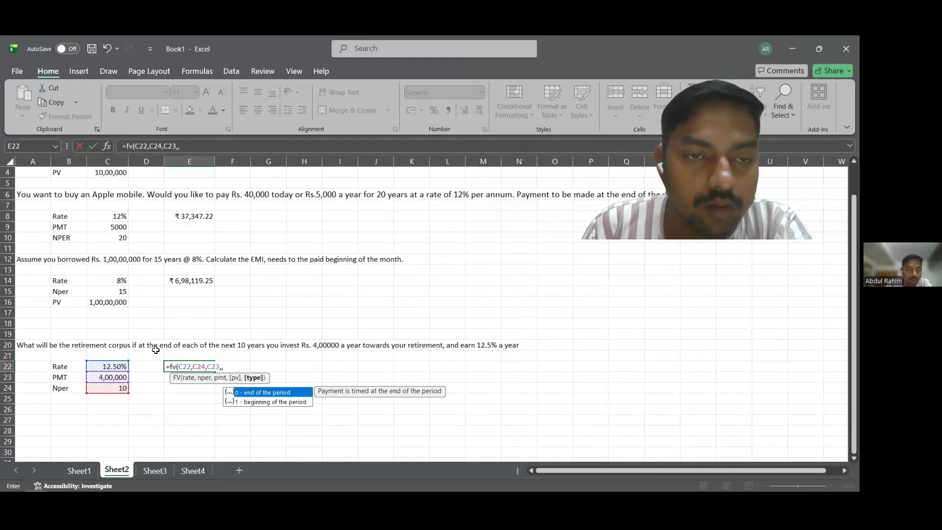
Choose end-of-period payments for the type argument, completing E22 as =FV(C22,C24,C23,,0).
{"action": "left_click_drag", "start_coordinate": [151, 346], "coordinate": [182, 352]}
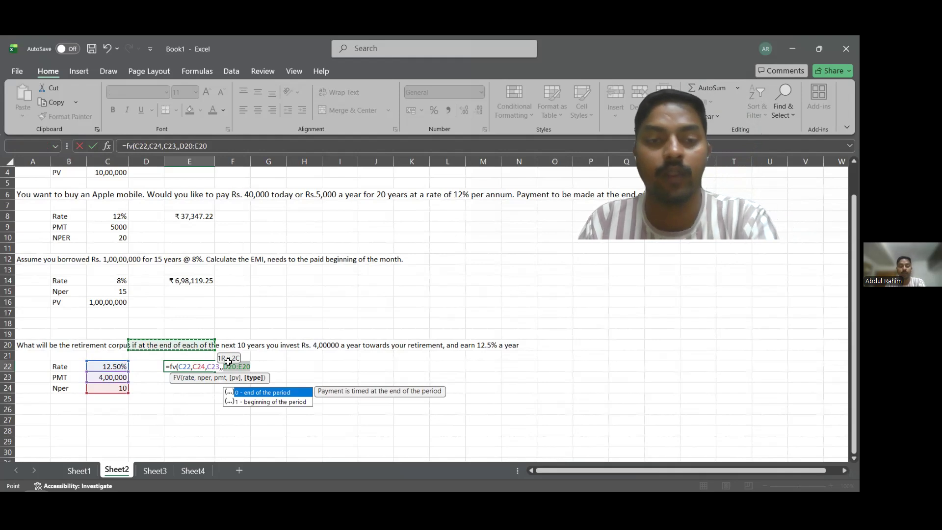
{"action": "key", "text": "BackSpace"}
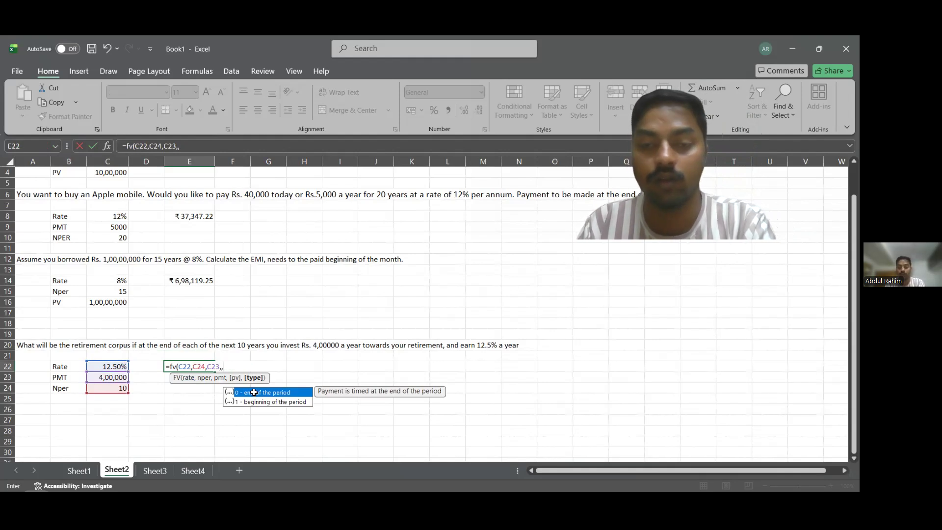
{"action": "double_click", "coordinate": [253, 392]}
{"action": "key", "text": "Return"}
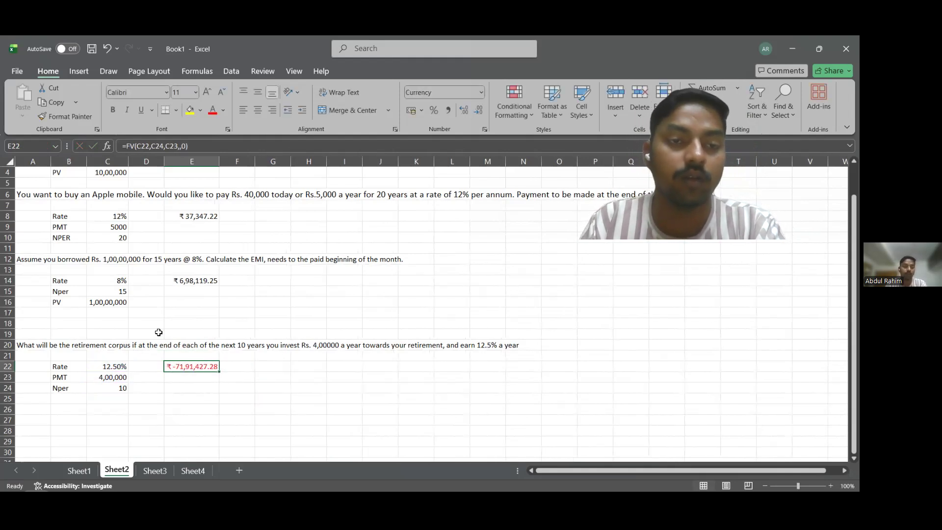
Negate the retirement corpus formula in E22 so it reads =-FV(C22,C24,C23,,0).
{"action": "left_click", "coordinate": [128, 146]}
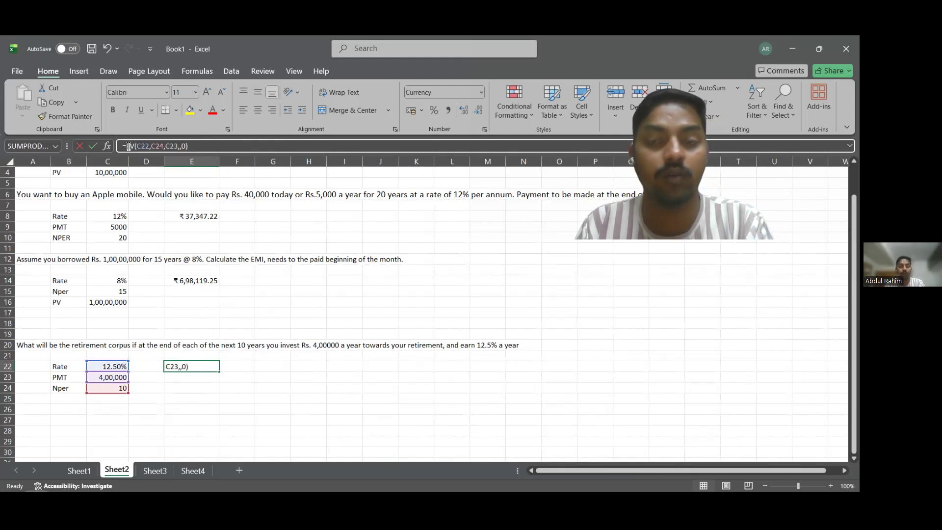
{"action": "type", "text": "-"}
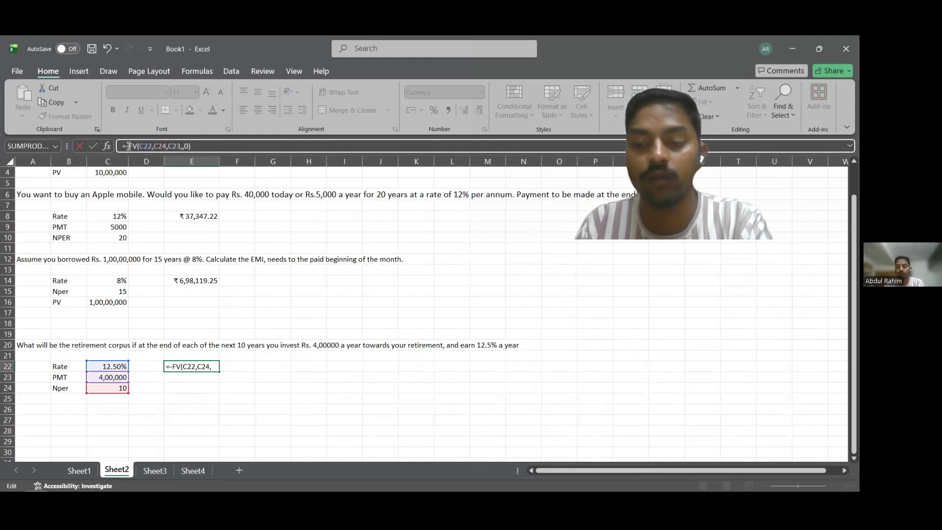
{"action": "key", "text": "Return"}
{"action": "left_click", "coordinate": [258, 399]}
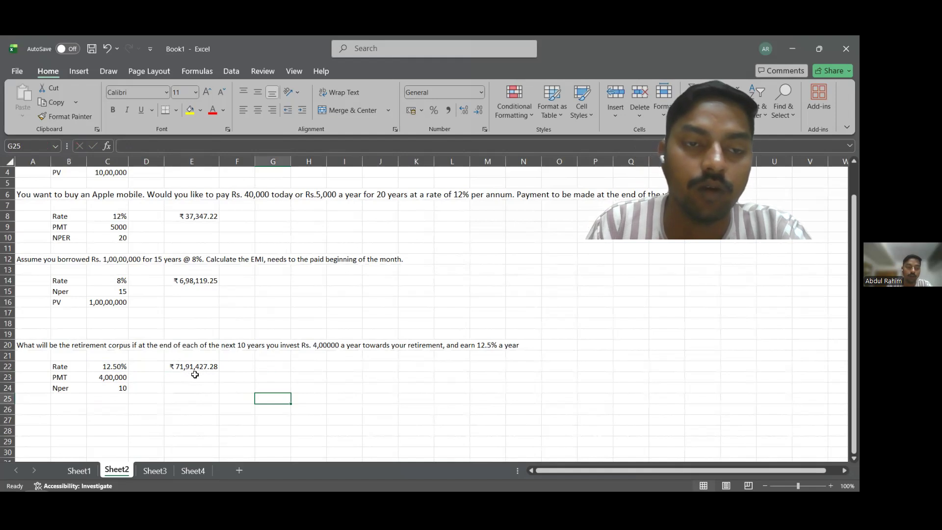
{"action": "left_click", "coordinate": [231, 397]}
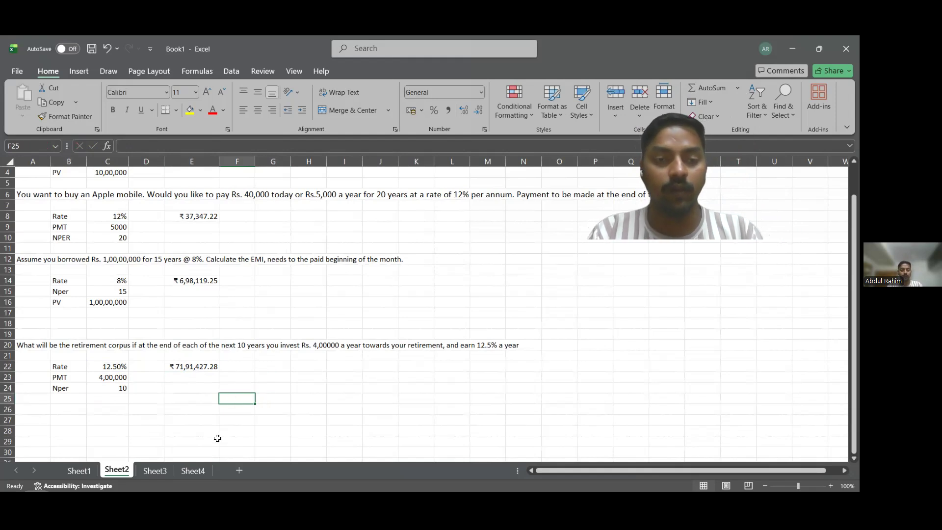
On Sheet3, enter the heading Discounting cash flow in D4 beside Discounted Rate.
{"action": "left_click", "coordinate": [162, 470]}
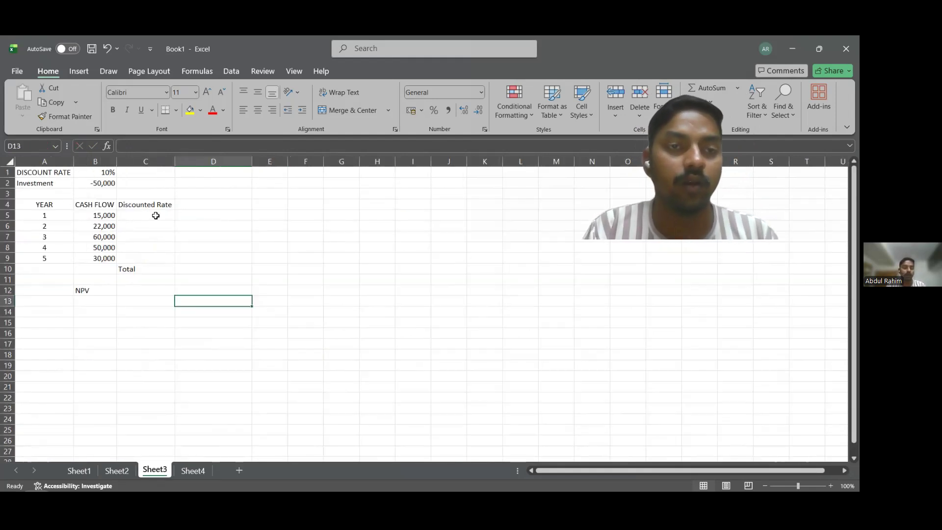
{"action": "left_click", "coordinate": [220, 206]}
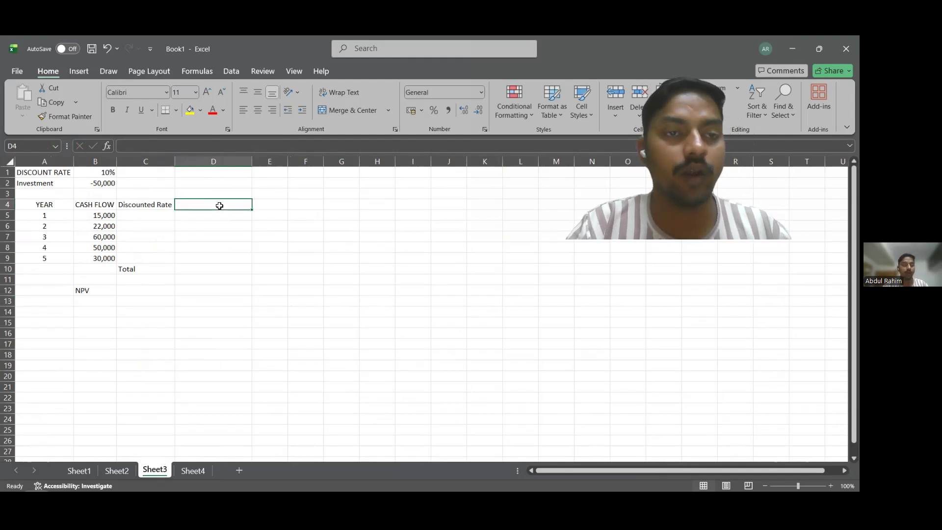
{"action": "type", "text": "D"}
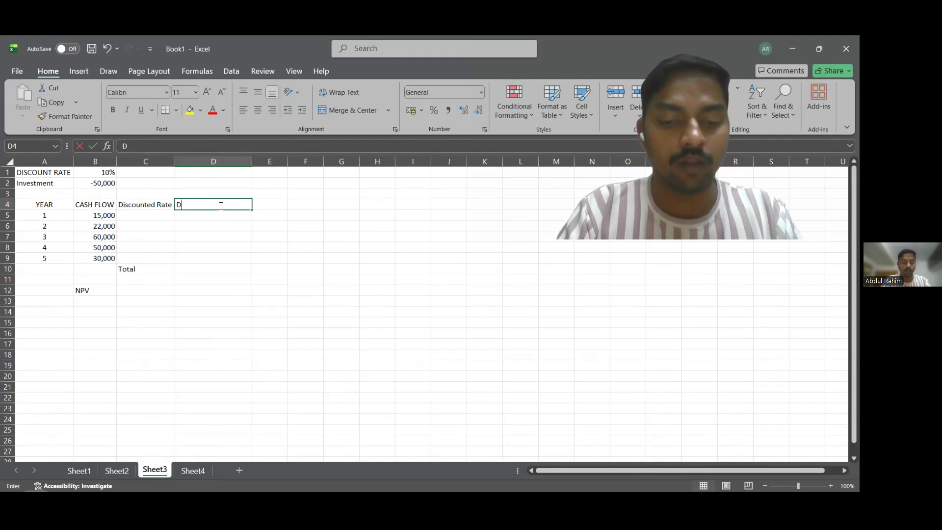
{"action": "type", "text": "iscon"}
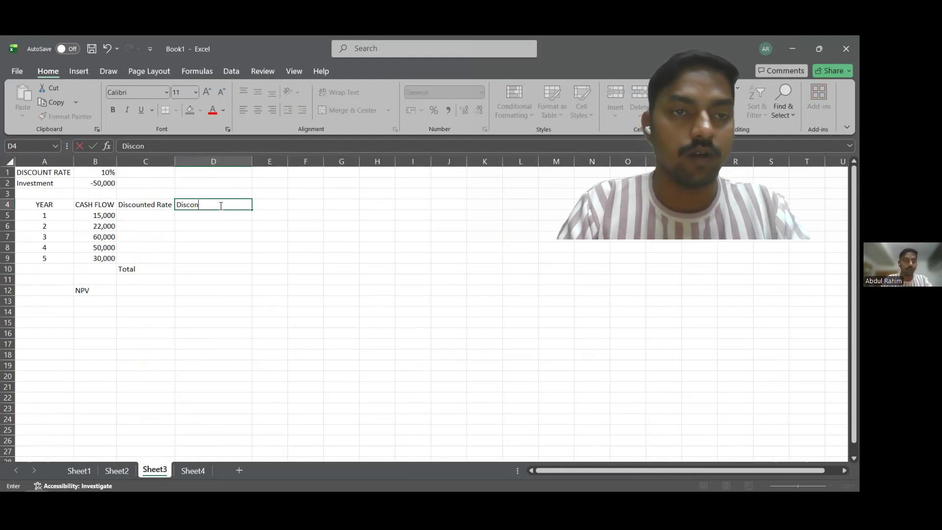
{"action": "key", "text": "BackSpace"}
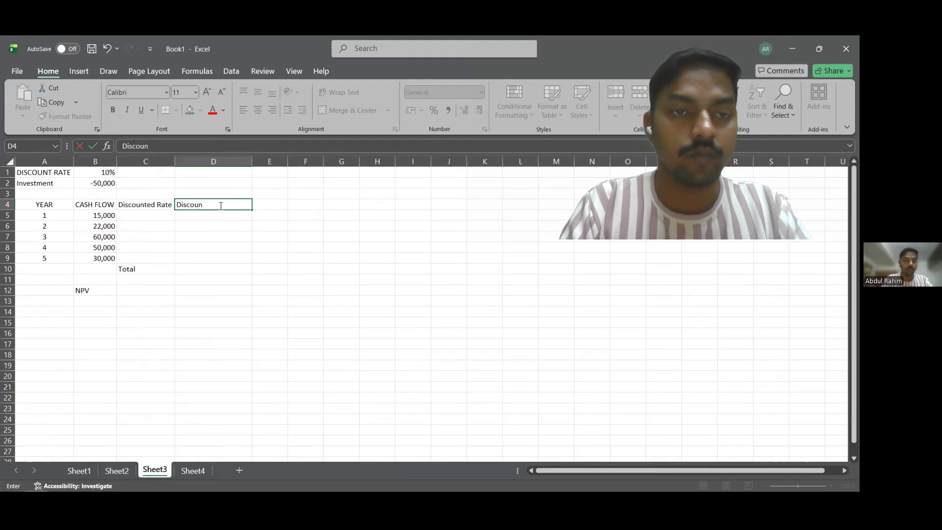
{"action": "type", "text": "unting"}
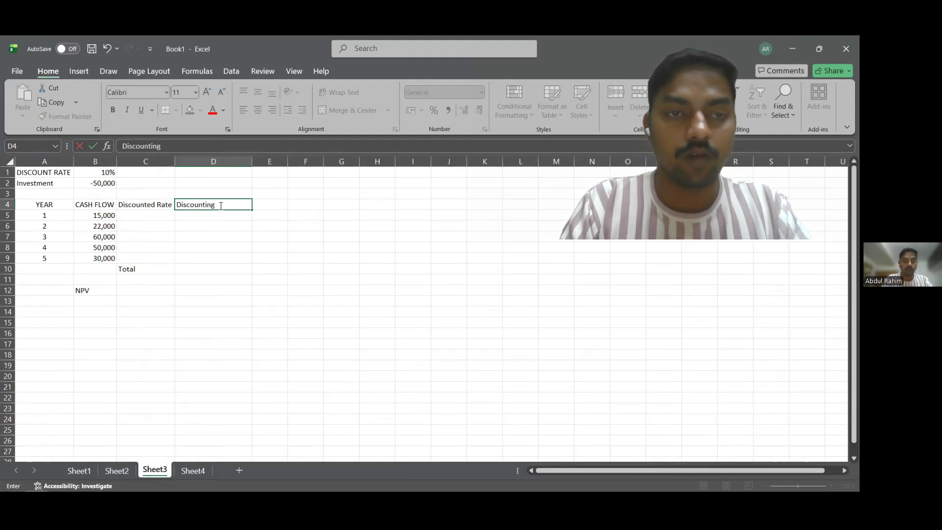
{"action": "type", "text": " cas"}
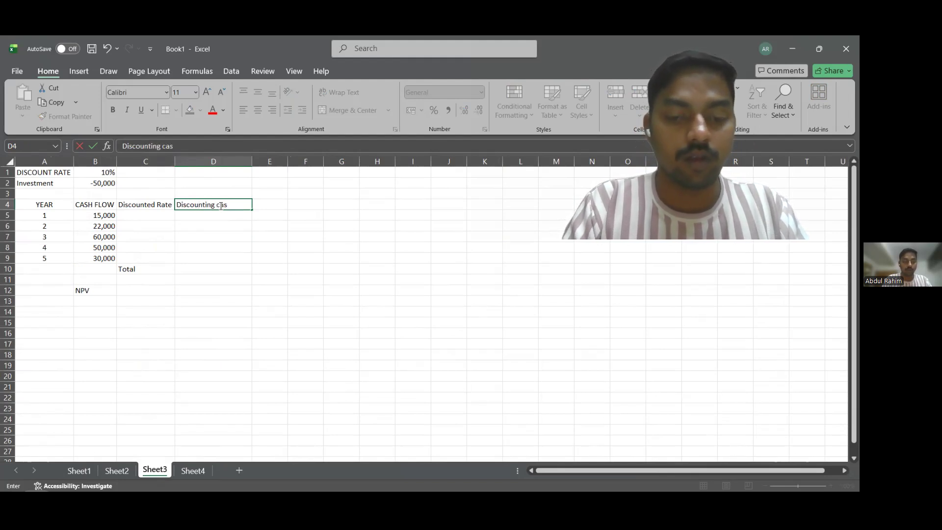
{"action": "type", "text": "h flow"}
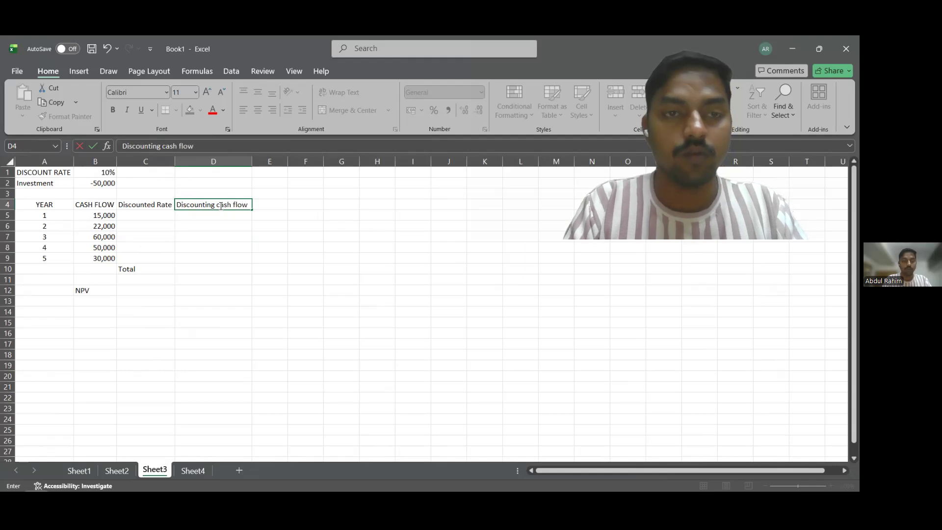
Enter the year 1 discount factor formula =1/(1+$B$1)^A5 in C5, with the discount rate reference locked as absolute.
{"action": "left_click", "coordinate": [157, 218]}
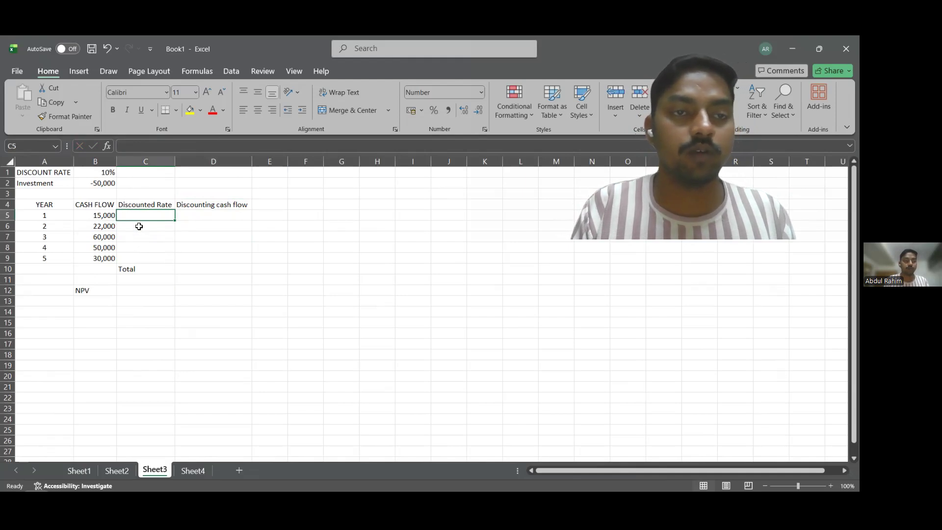
{"action": "type", "text": "="}
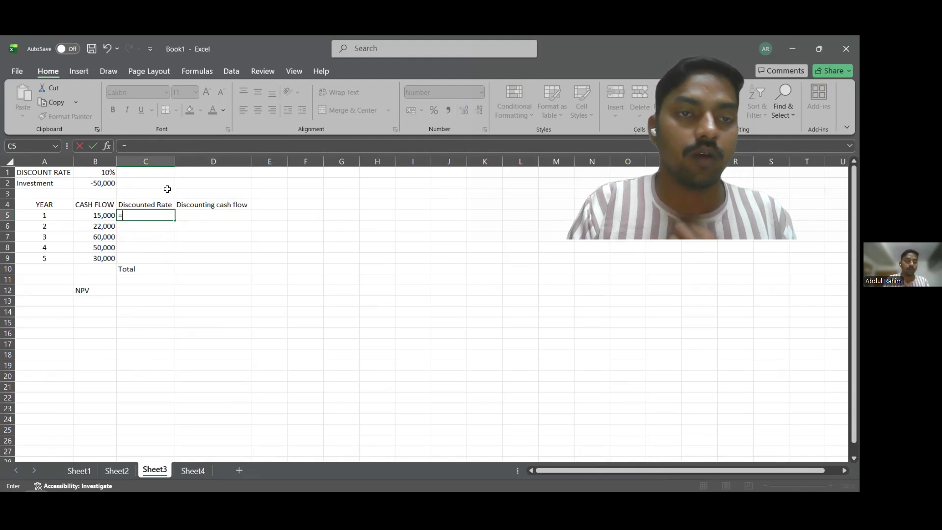
{"action": "type", "text": "1/(1+"}
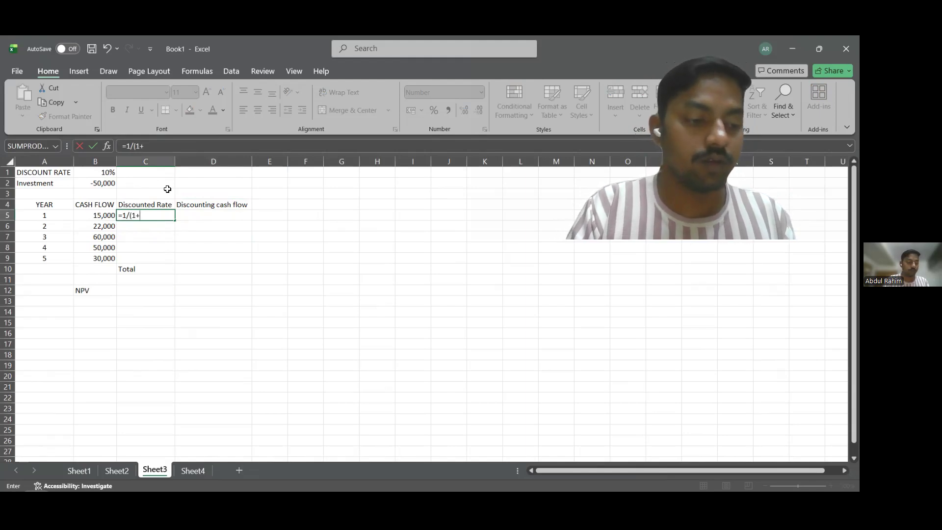
{"action": "left_click", "coordinate": [87, 173]}
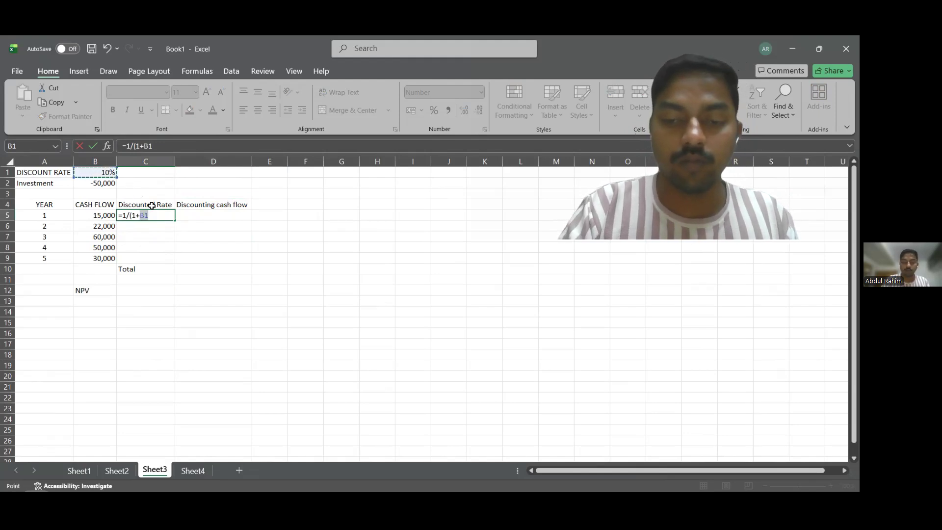
{"action": "type", "text": ")"}
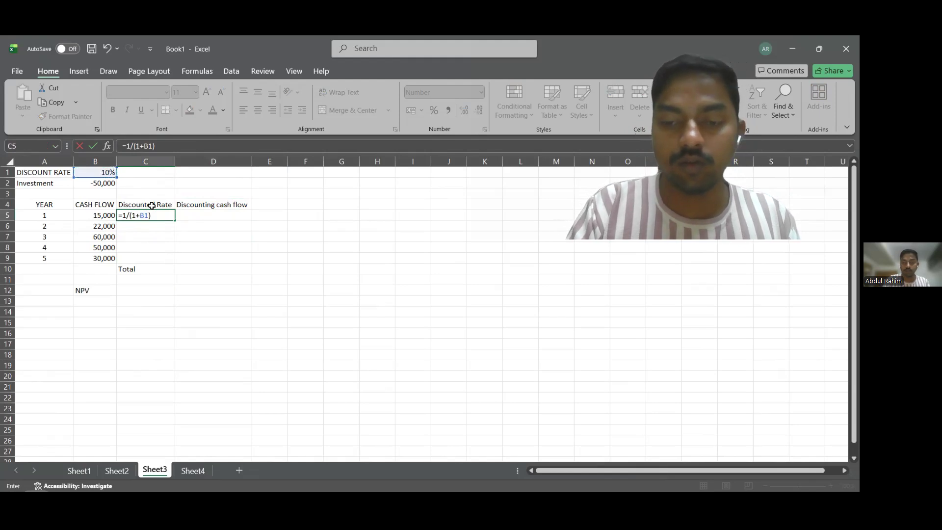
{"action": "type", "text": "^"}
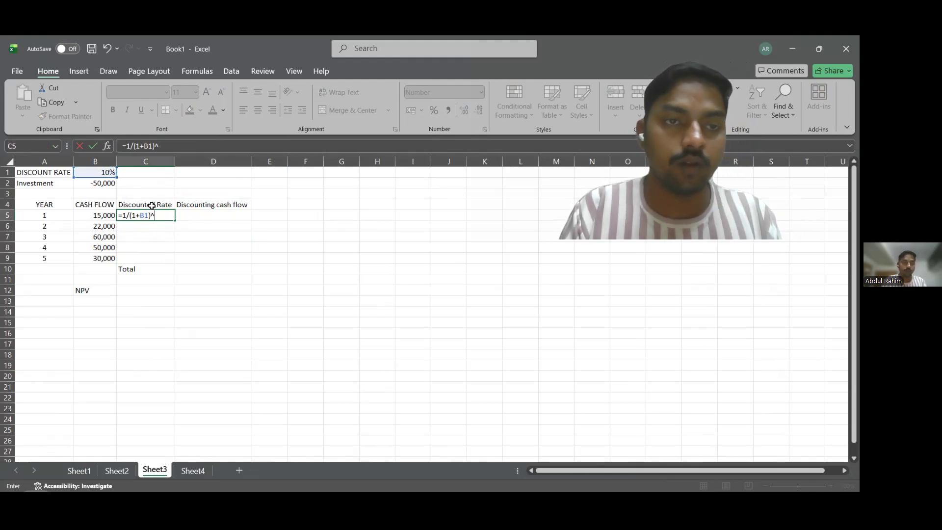
{"action": "left_click", "coordinate": [40, 216]}
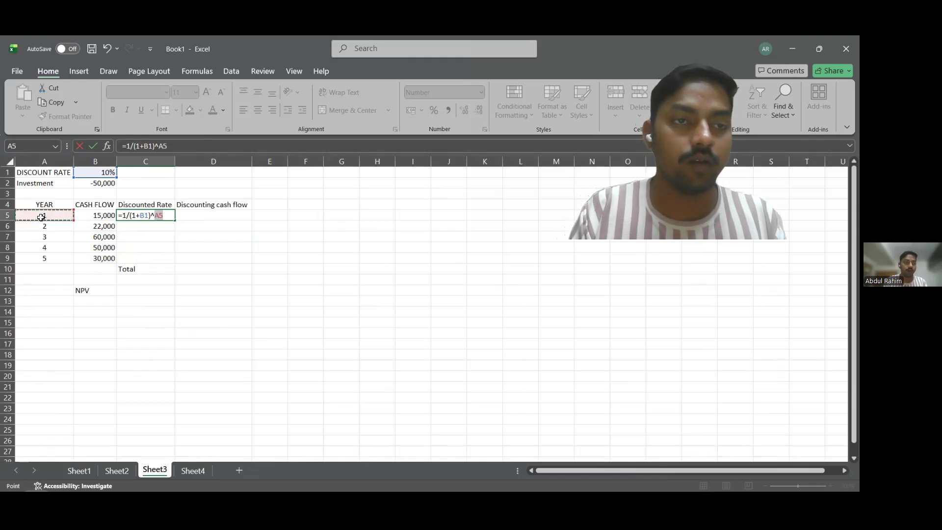
{"action": "left_click", "coordinate": [142, 216]}
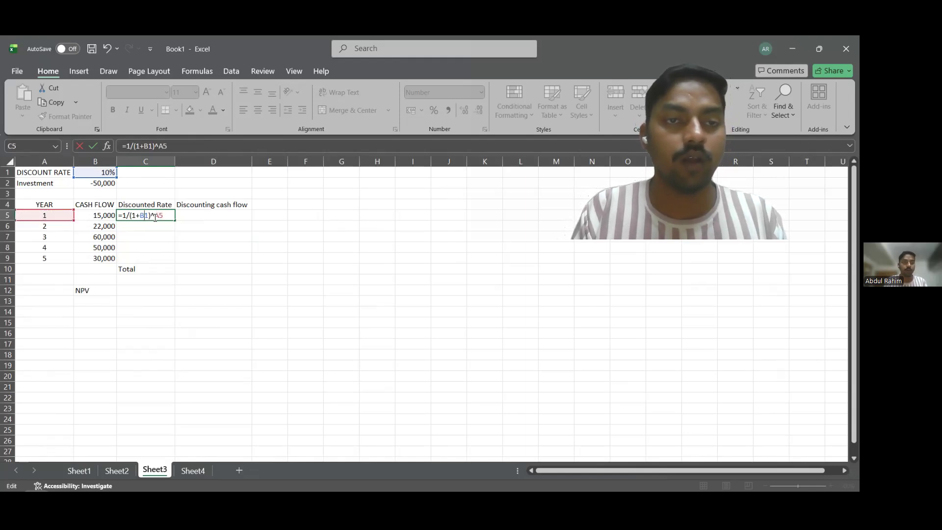
{"action": "key", "text": "F4"}
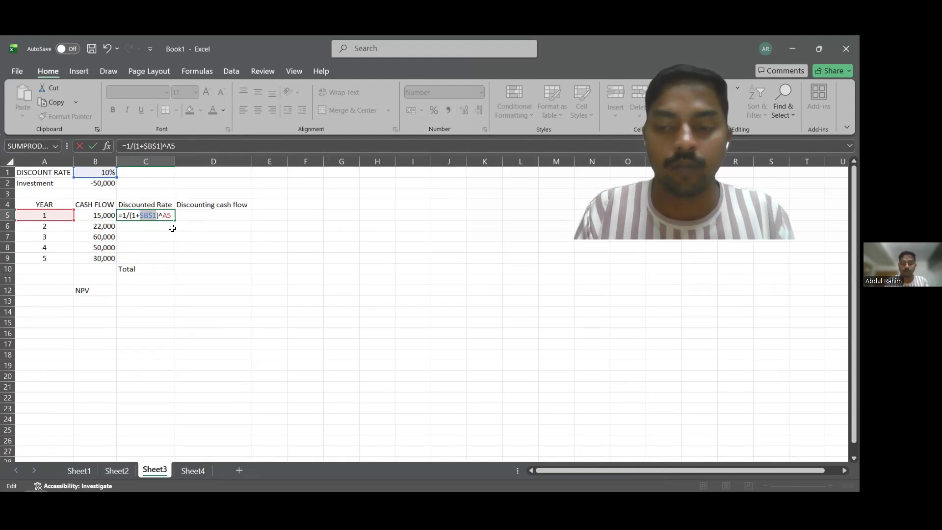
{"action": "key", "text": "Return"}
Copy the discount factor formula from C5 down through C9 for the remaining years.
{"action": "left_click", "coordinate": [162, 216]}
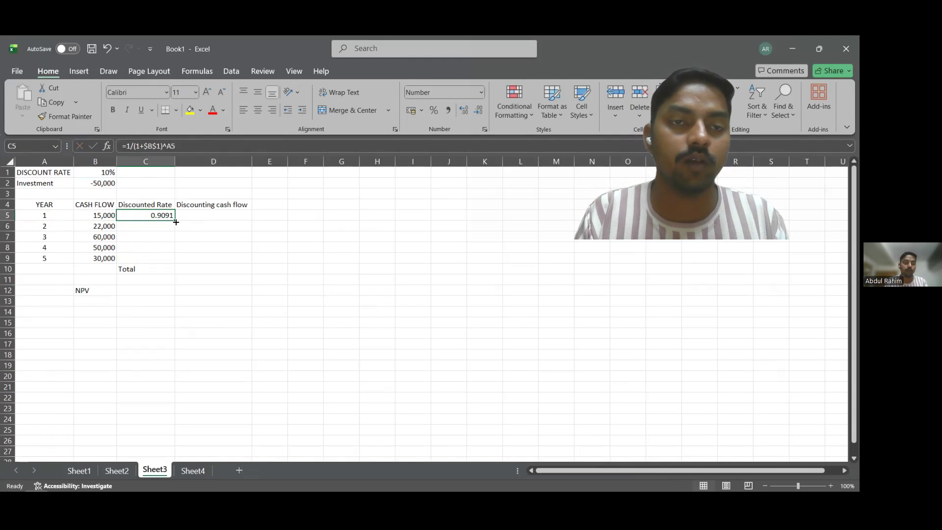
{"action": "left_click_drag", "start_coordinate": [175, 220], "coordinate": [177, 260]}
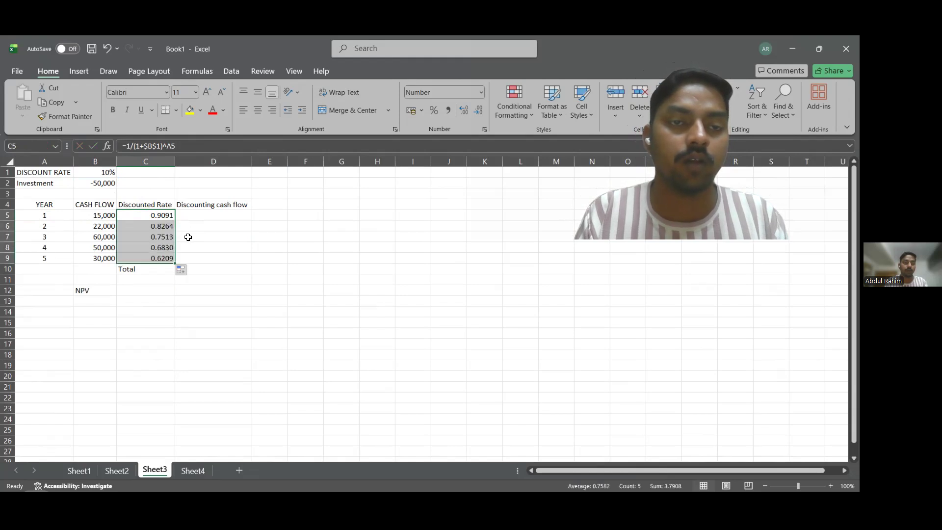
{"action": "left_click", "coordinate": [189, 237]}
Enter the formula =B5*C5 in D5 to calculate the discounted cash flow for year 1.
{"action": "left_click", "coordinate": [191, 217]}
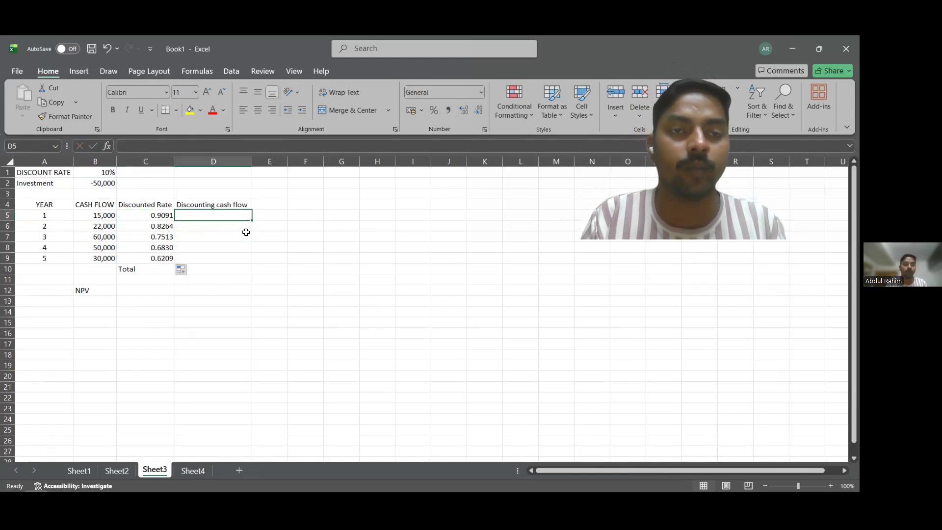
{"action": "type", "text": "="}
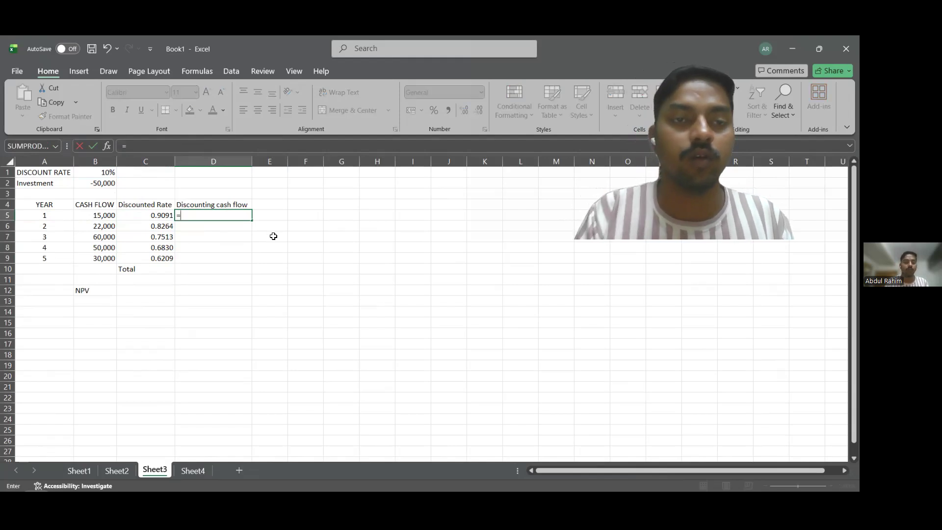
{"action": "left_click", "coordinate": [106, 217]}
{"action": "type", "text": "*"}
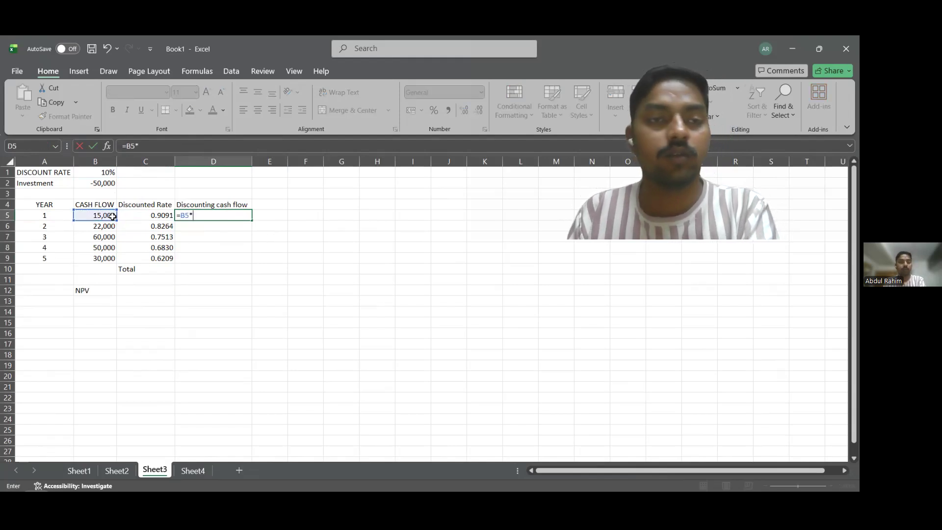
{"action": "left_click", "coordinate": [132, 216]}
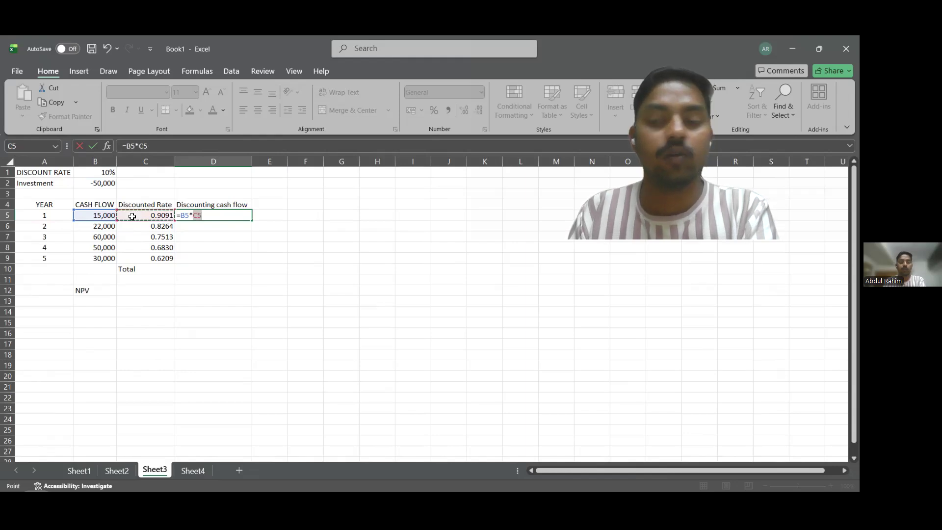
{"action": "key", "text": "Return"}
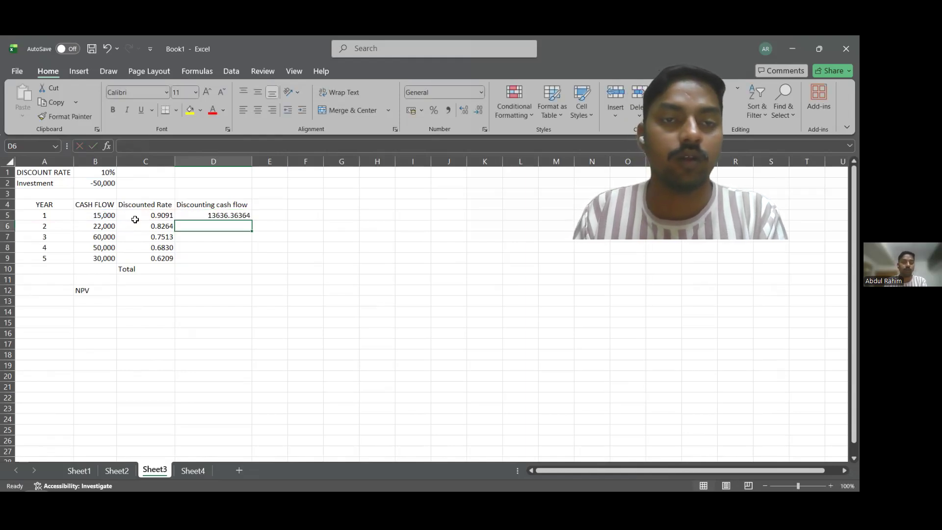
Copy the discounted cash flow formula from D5 down through D10.
{"action": "left_click", "coordinate": [244, 216]}
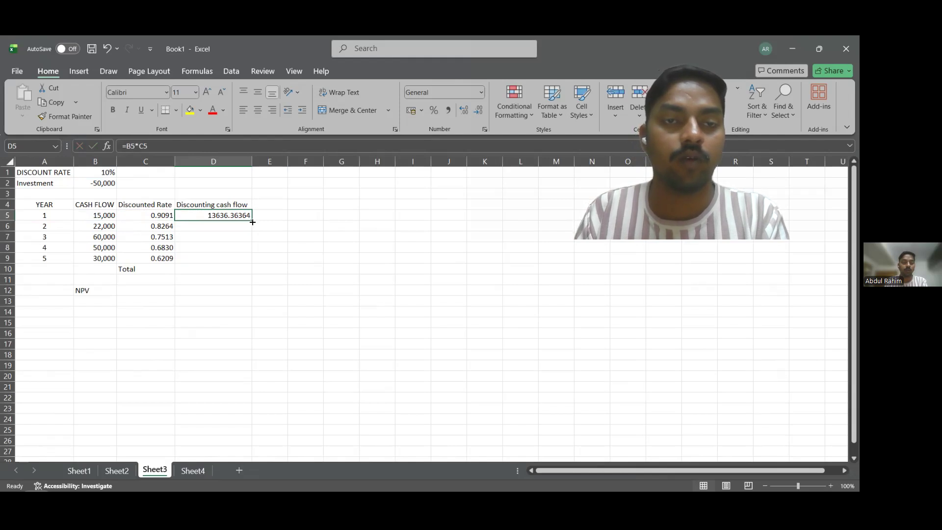
{"action": "left_click_drag", "start_coordinate": [252, 222], "coordinate": [252, 269]}
{"action": "left_click", "coordinate": [271, 247]}
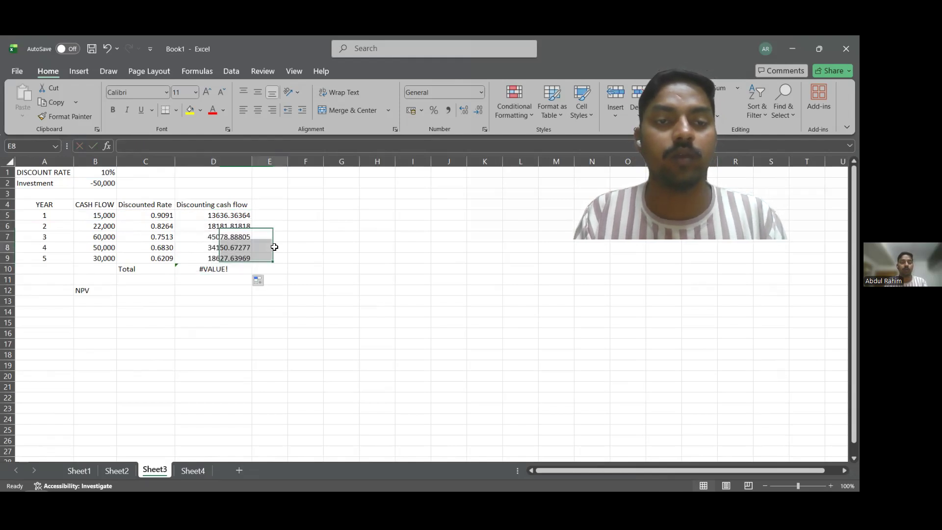
Replace the content of D10 beside Total with =SUM(D5:D9) to add up the discounted cash flows.
{"action": "left_click", "coordinate": [236, 267]}
{"action": "double_click", "coordinate": [235, 267]}
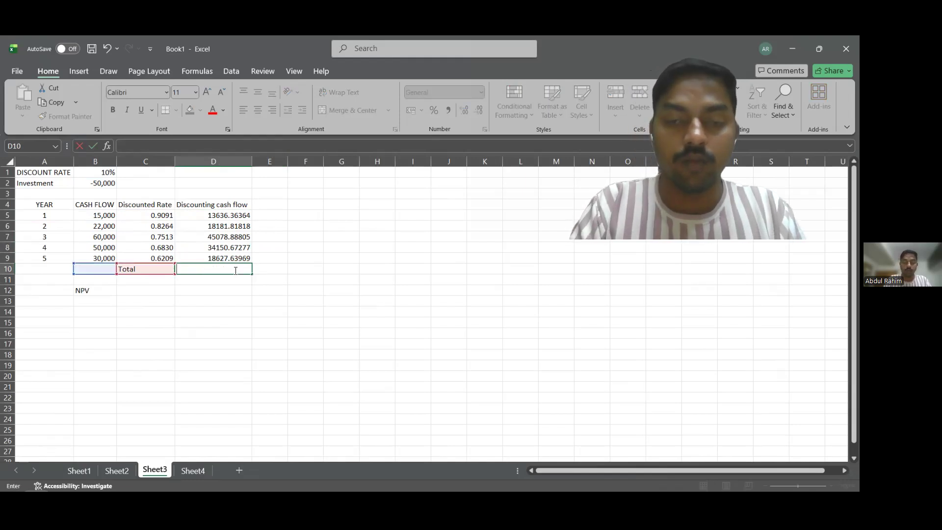
{"action": "type", "text": "="}
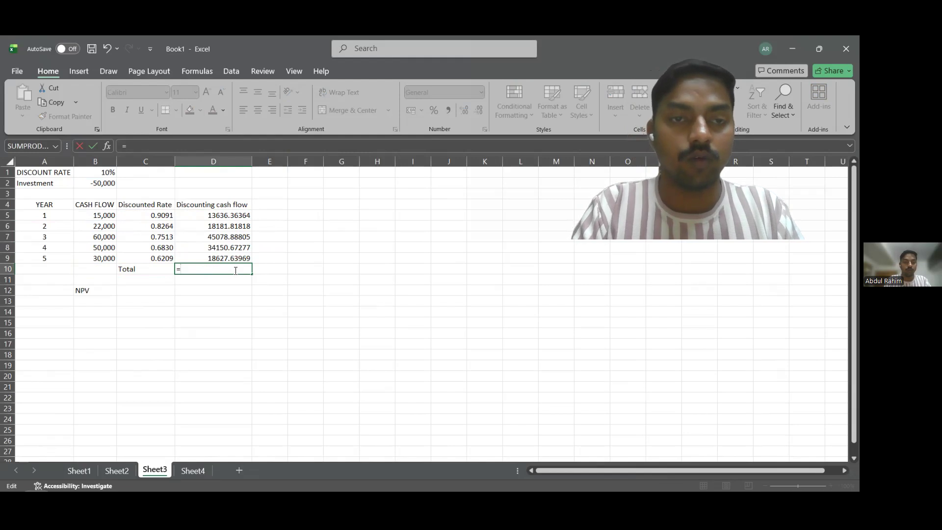
{"action": "type", "text": "sum"}
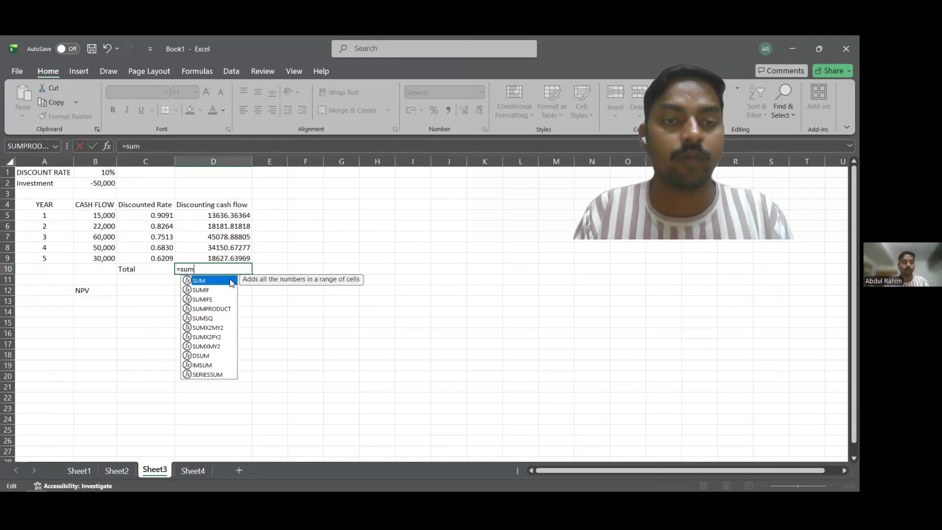
{"action": "key", "text": "Tab"}
{"action": "left_click_drag", "start_coordinate": [224, 214], "coordinate": [231, 258]}
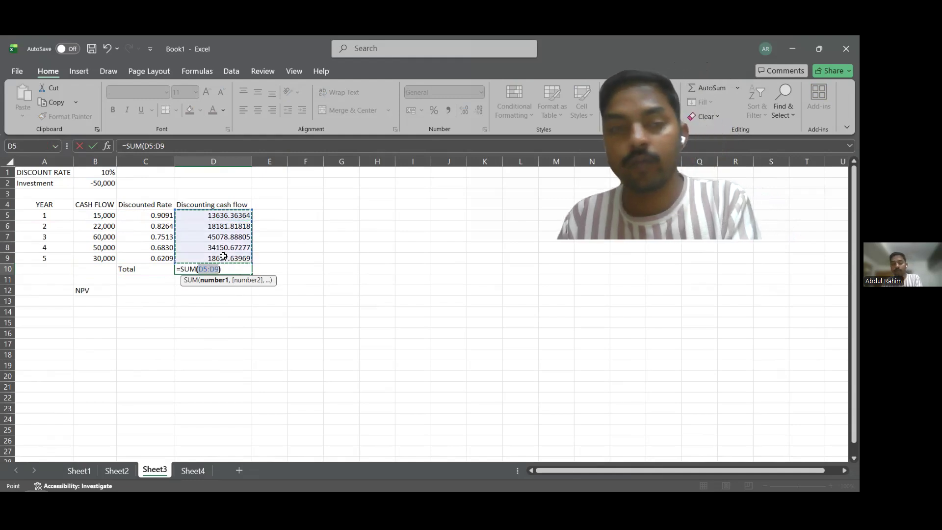
{"action": "left_click", "coordinate": [234, 322]}
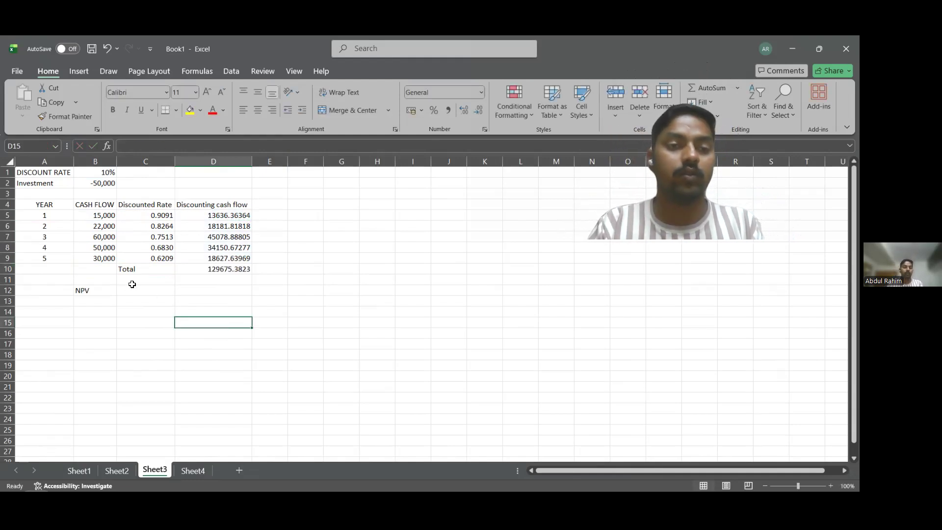
Select cell C12 beside the NPV label.
{"action": "left_click", "coordinate": [143, 293]}
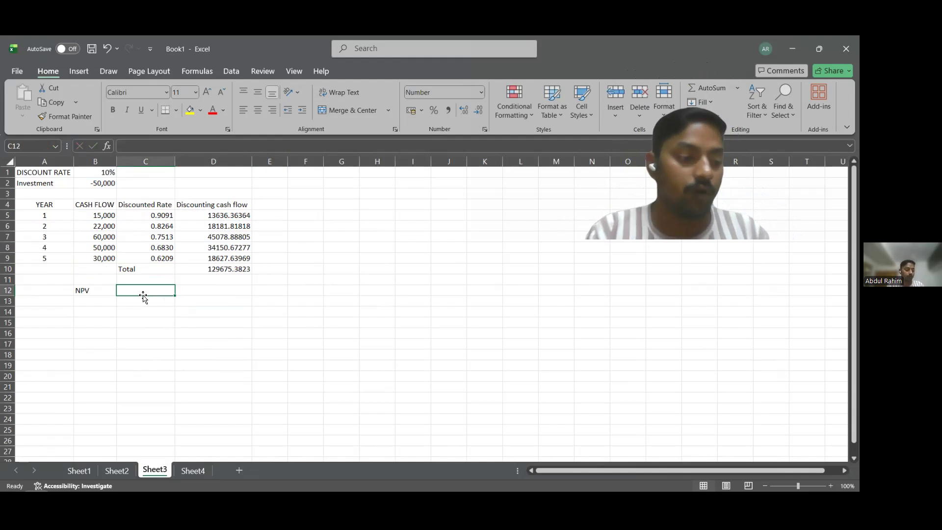
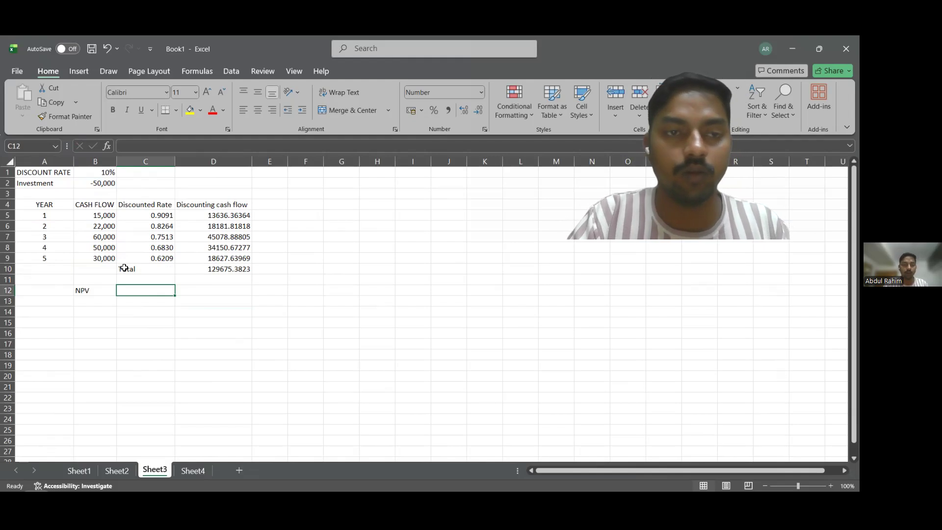
Enter the formula =D10+B2 in C12 to calculate the NPV from the discounted total and the investment.
{"action": "type", "text": "="}
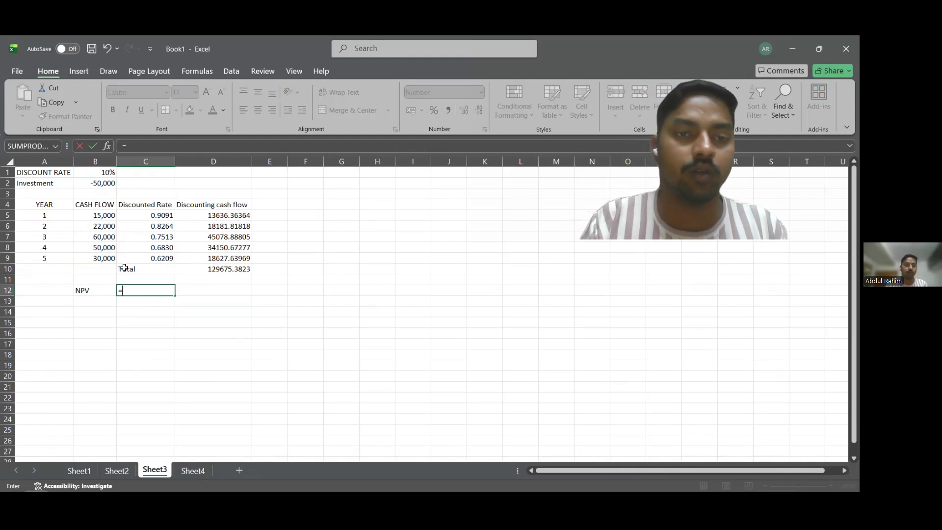
{"action": "left_click", "coordinate": [206, 270]}
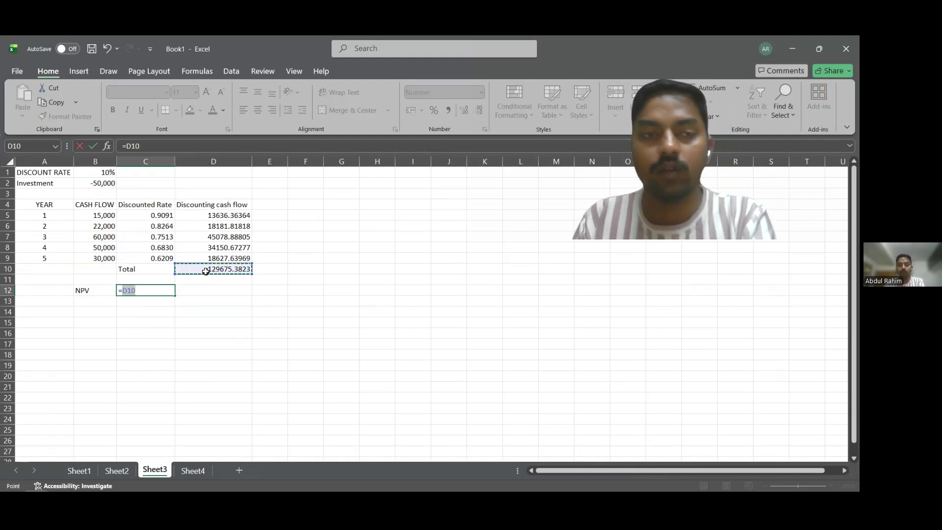
{"action": "type", "text": "+"}
{"action": "left_click", "coordinate": [110, 183]}
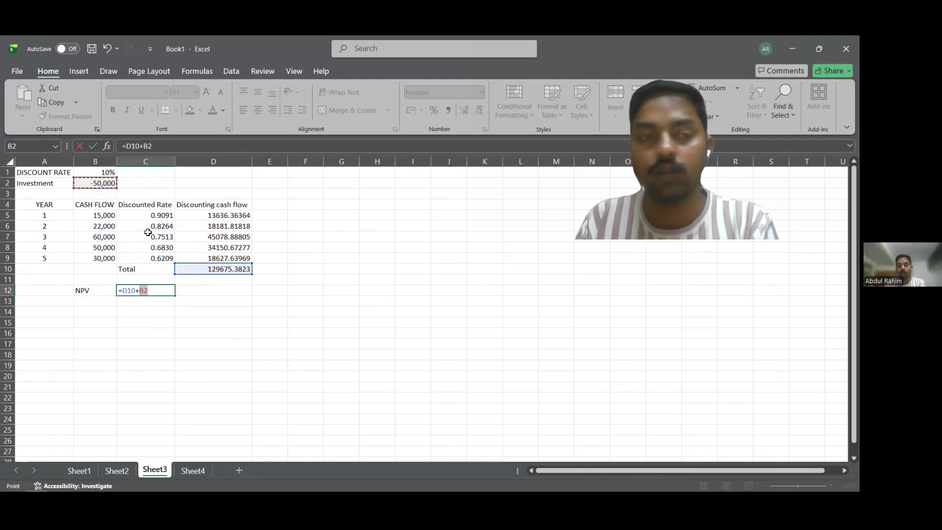
{"action": "key", "text": "Return"}
{"action": "left_click", "coordinate": [197, 310]}
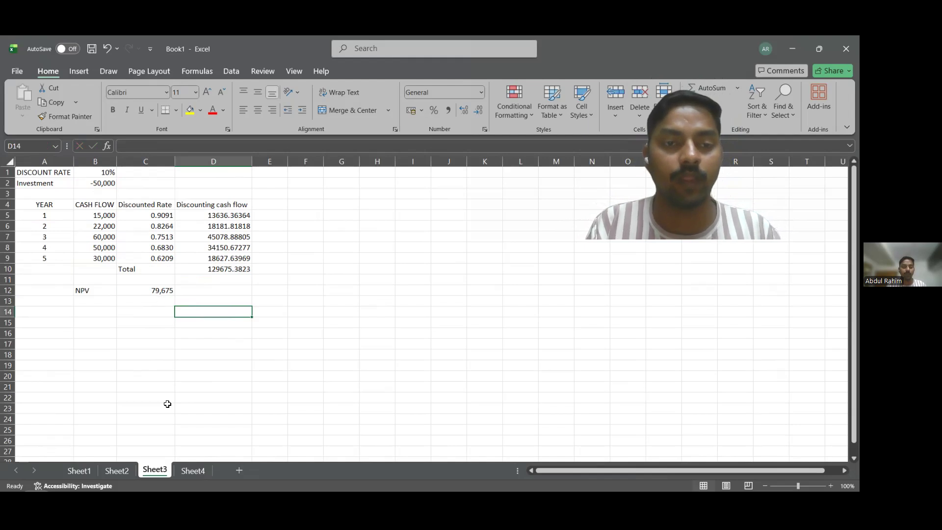
Switch to Sheet4 and bring up the loan details above the repayment schedule.
{"action": "left_click", "coordinate": [191, 471]}
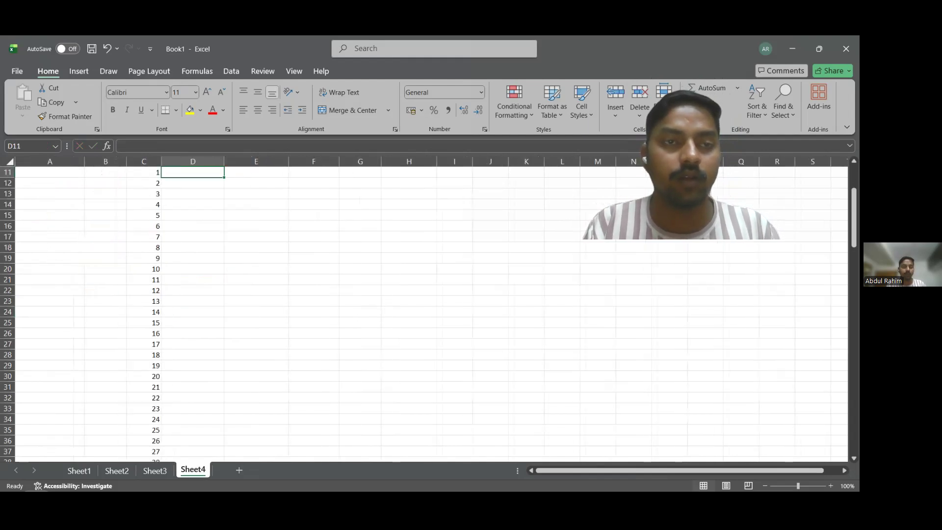
{"action": "scroll", "coordinate": [192, 353], "scroll_direction": "up", "scroll_amount": 3}
{"action": "left_click", "coordinate": [90, 257]}
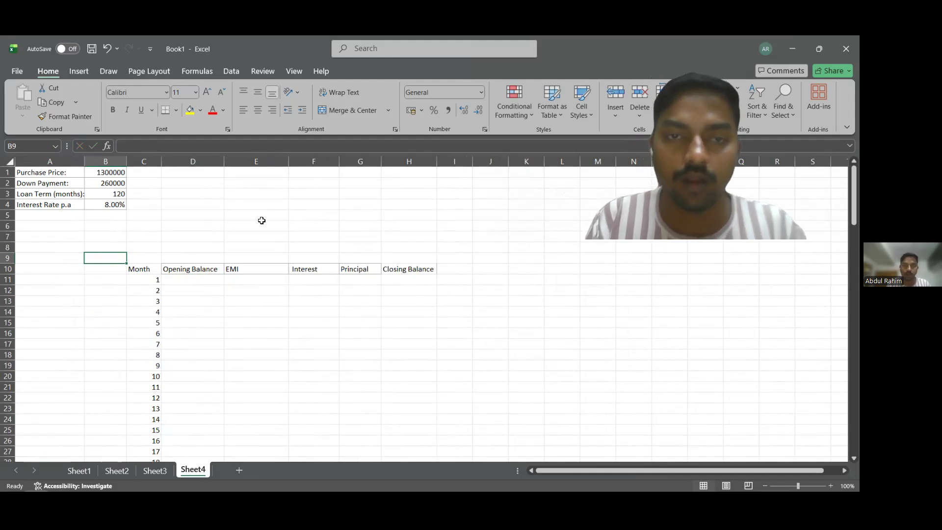
{"action": "left_click", "coordinate": [155, 228]}
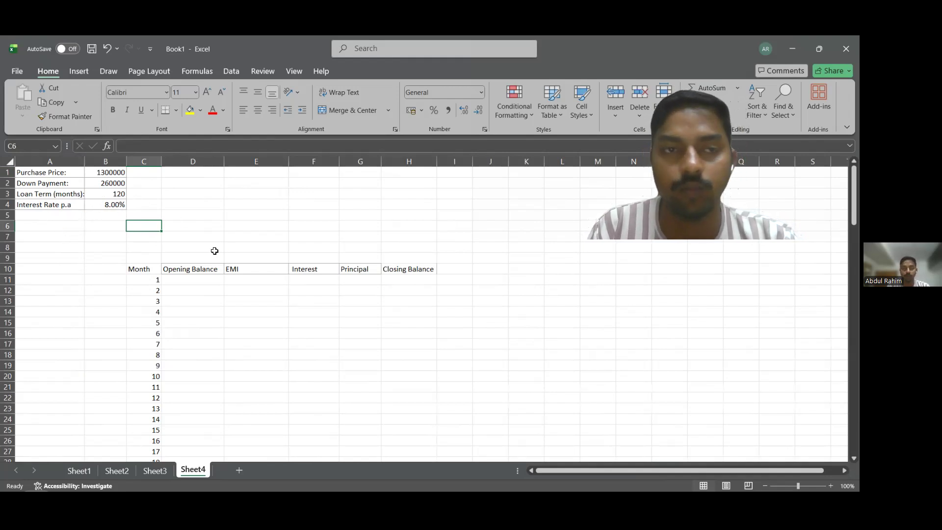
Enter the formula =B1-B2 in D11 as the opening balance for month 1.
{"action": "left_click", "coordinate": [190, 272]}
{"action": "left_click", "coordinate": [191, 276]}
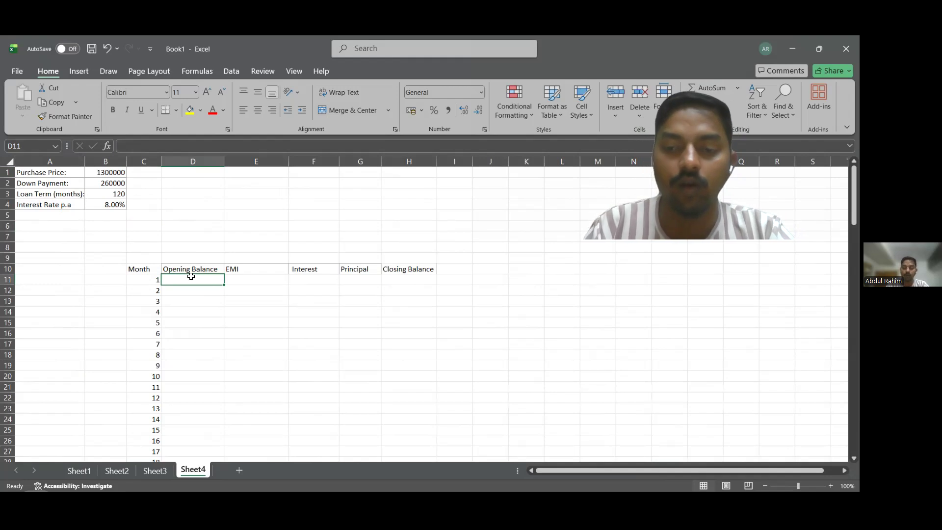
{"action": "type", "text": "="}
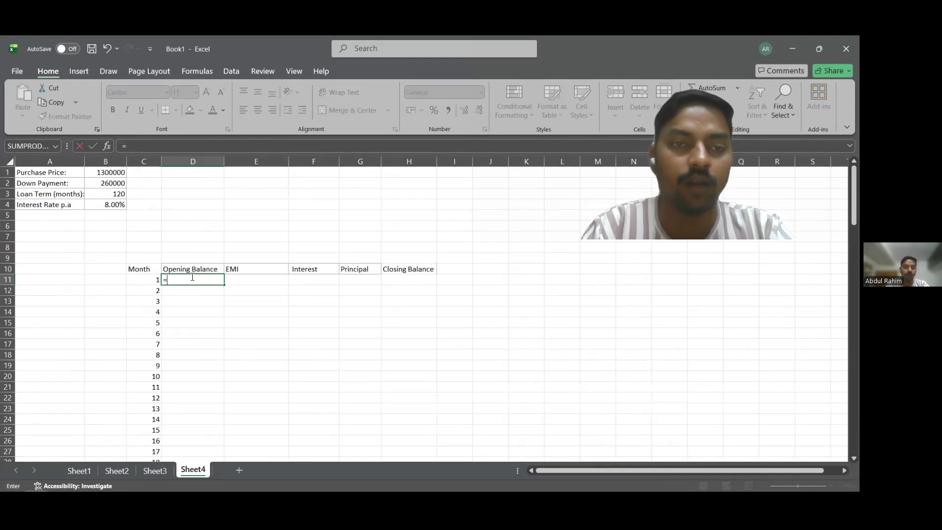
{"action": "left_click", "coordinate": [114, 175]}
{"action": "type", "text": "-"}
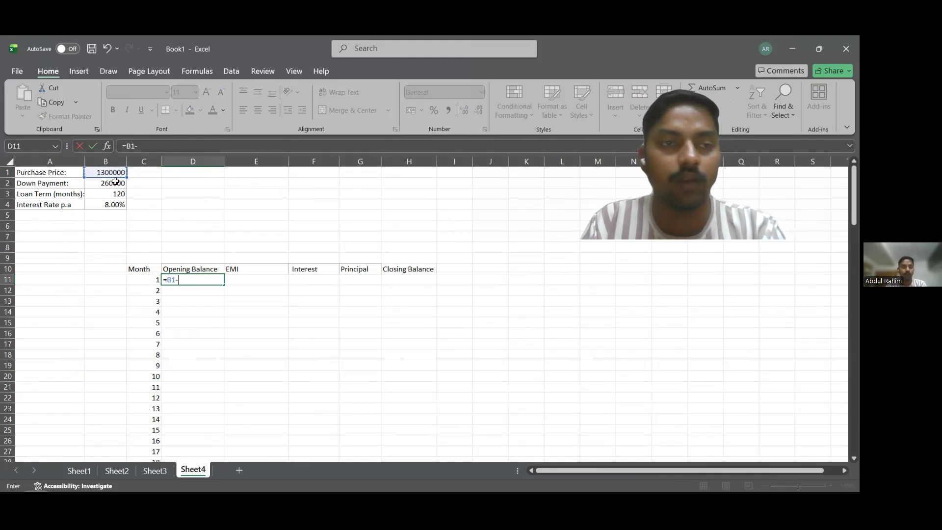
{"action": "left_click", "coordinate": [112, 184]}
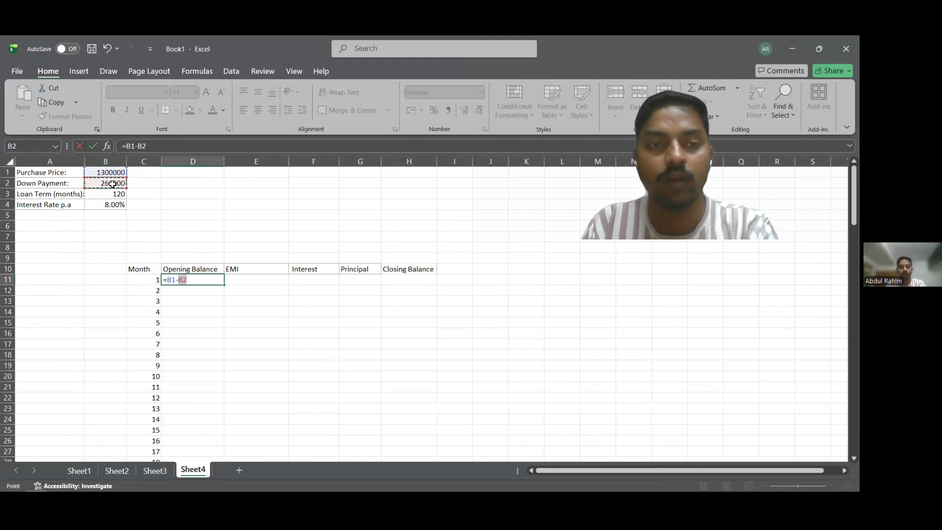
{"action": "key", "text": "Return"}
{"action": "left_click", "coordinate": [196, 280]}
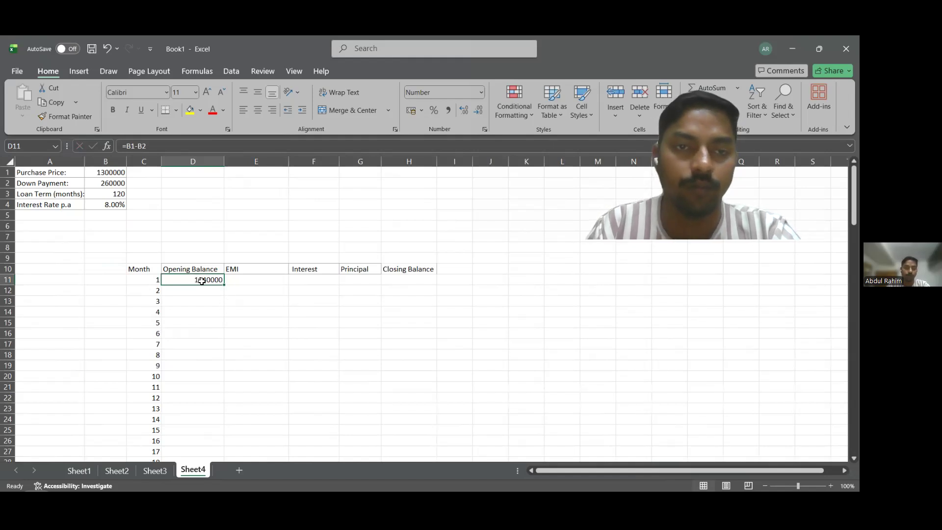
Start a PMT formula in E11 under EMI, with the absolute monthly rate $B$4/12 as its first argument.
{"action": "left_click", "coordinate": [236, 281]}
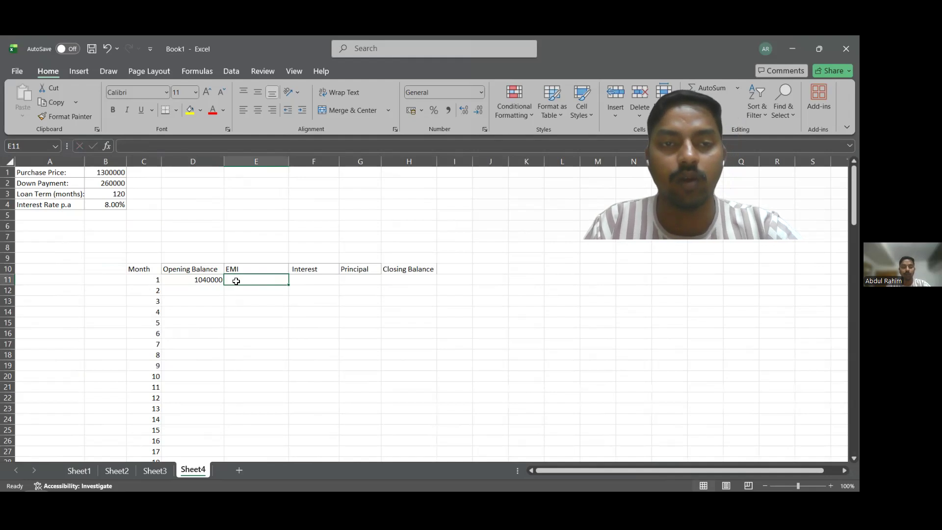
{"action": "type", "text": "="}
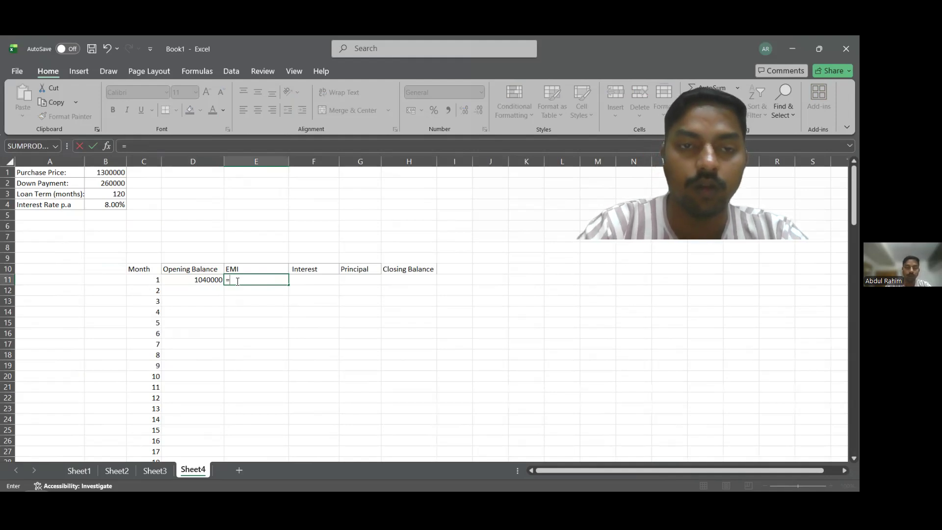
{"action": "type", "text": "pmt("}
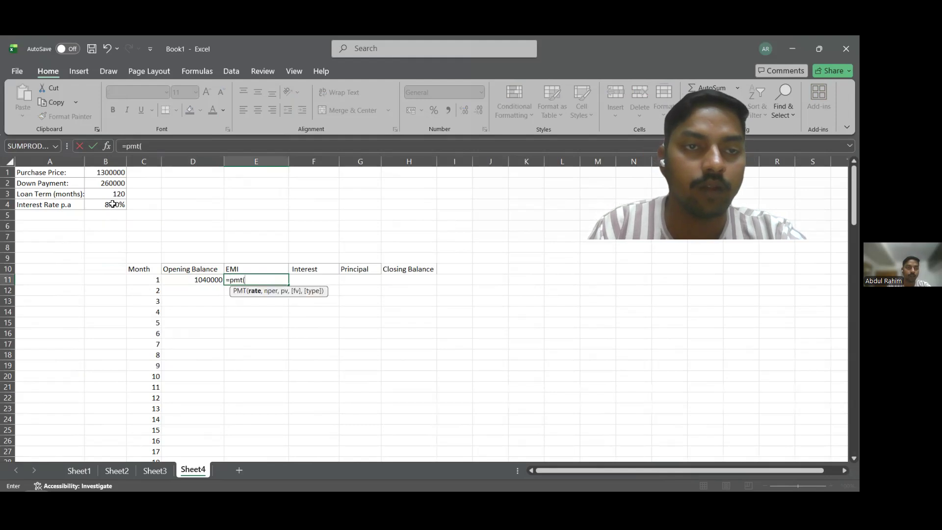
{"action": "left_click", "coordinate": [111, 205]}
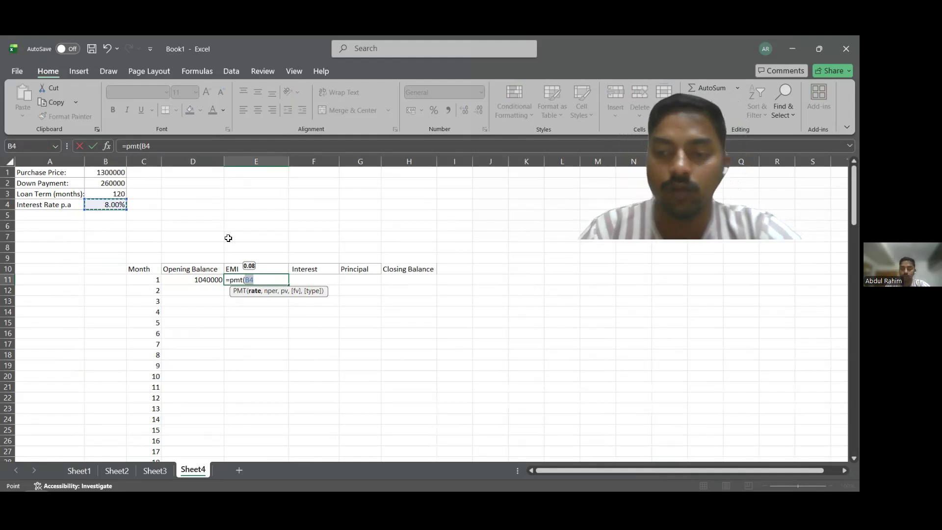
{"action": "type", "text": "/12"}
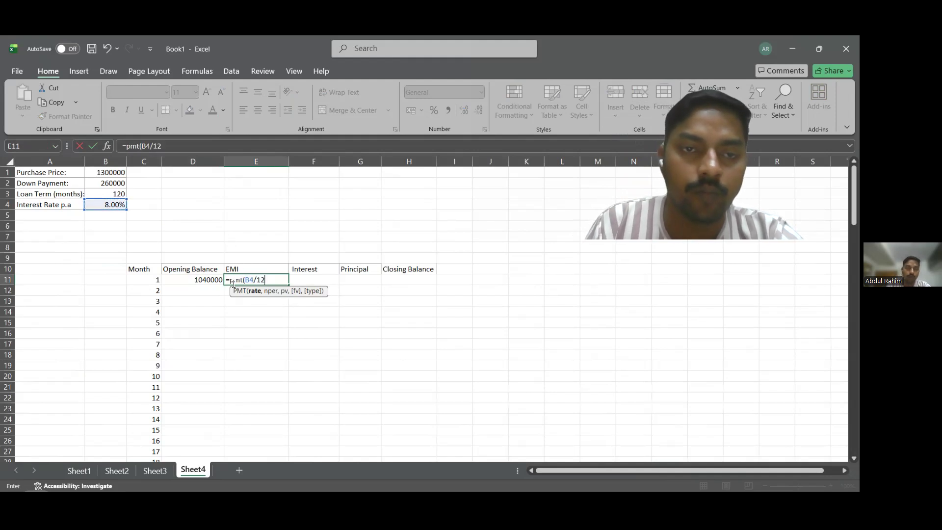
{"action": "left_click", "coordinate": [249, 279]}
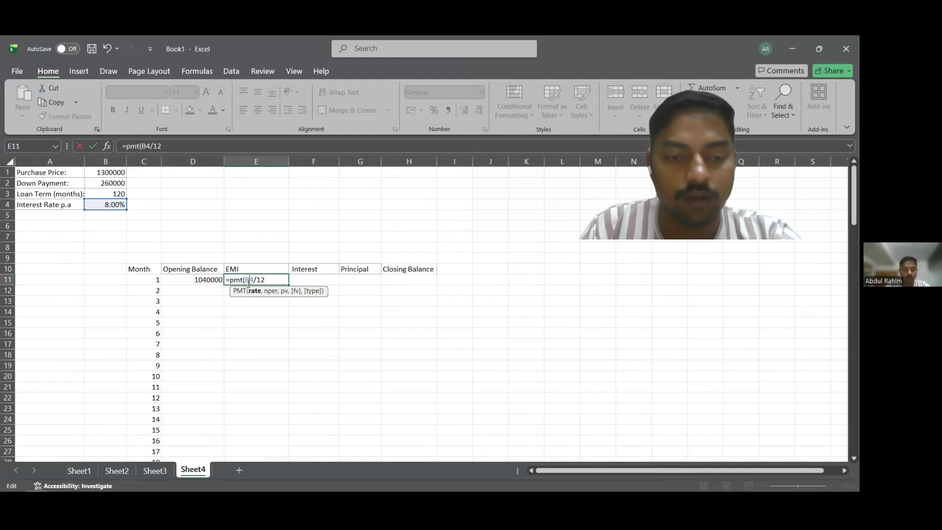
{"action": "key", "text": "F4"}
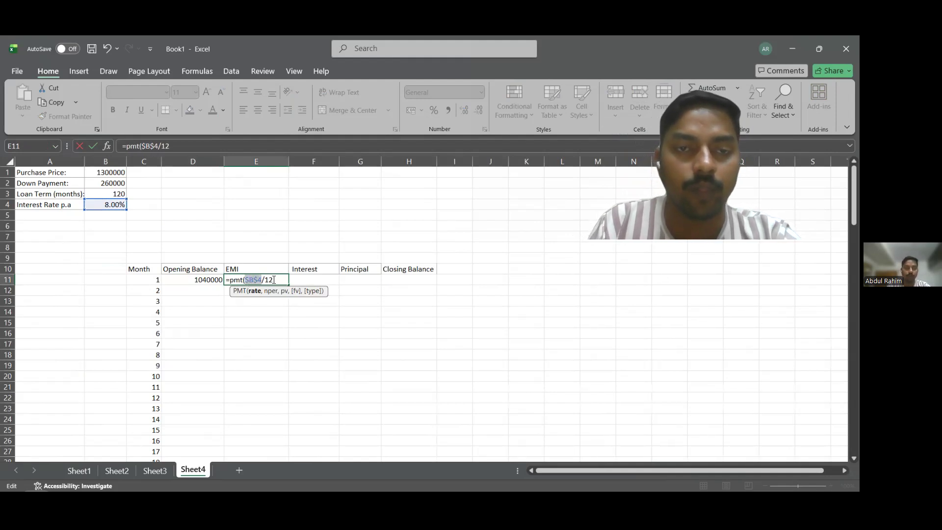
{"action": "left_click", "coordinate": [273, 279]}
{"action": "type", "text": ","}
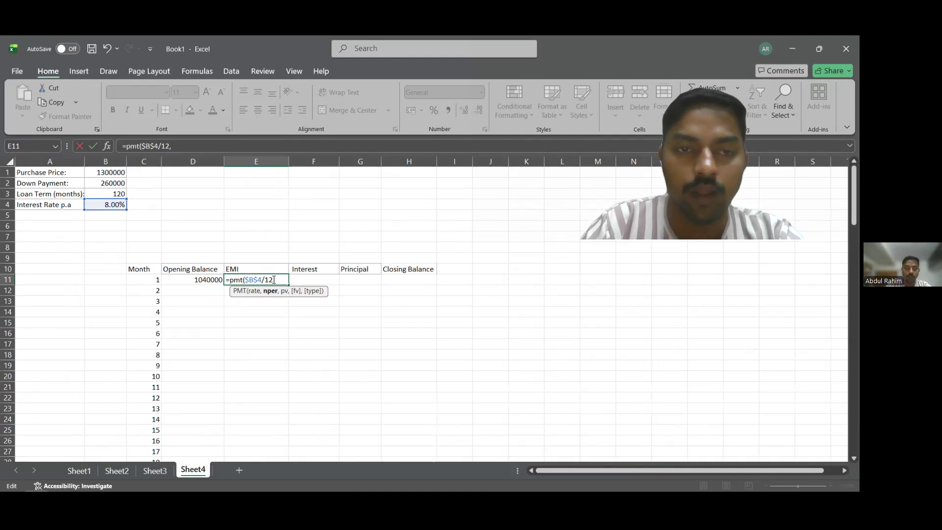
Complete the EMI formula with $B$3 as periods, $D$11 as present value, an empty future value and payment type 0.
{"action": "left_click", "coordinate": [115, 194]}
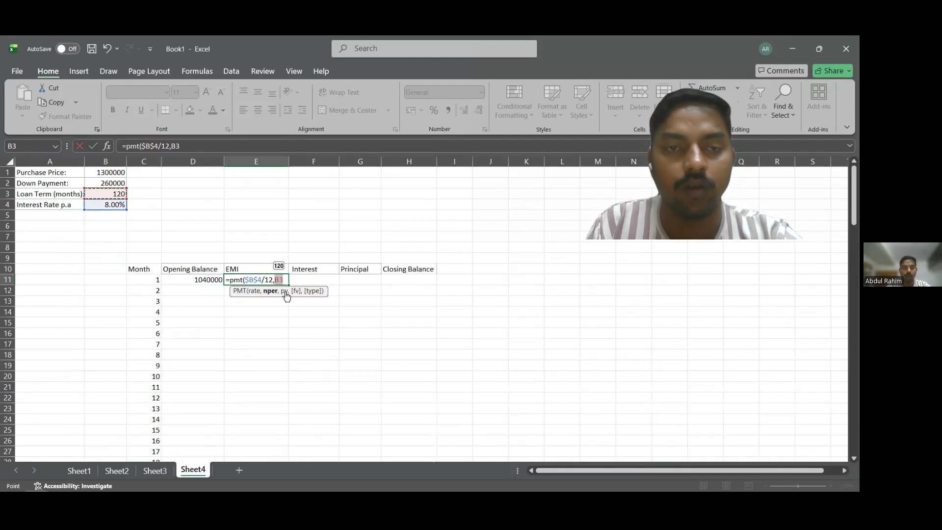
{"action": "type", "text": ","}
{"action": "left_click", "coordinate": [278, 280]}
{"action": "key", "text": "F4"}
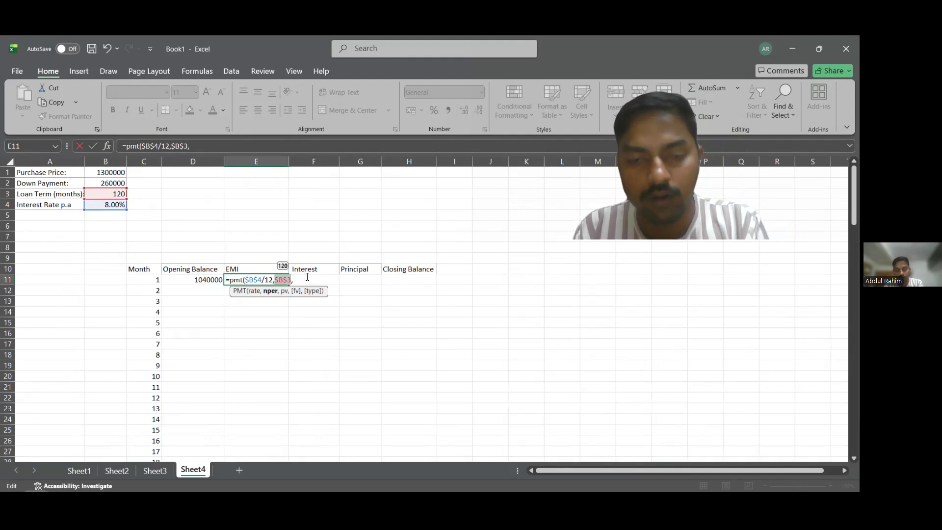
{"action": "left_click", "coordinate": [194, 282]}
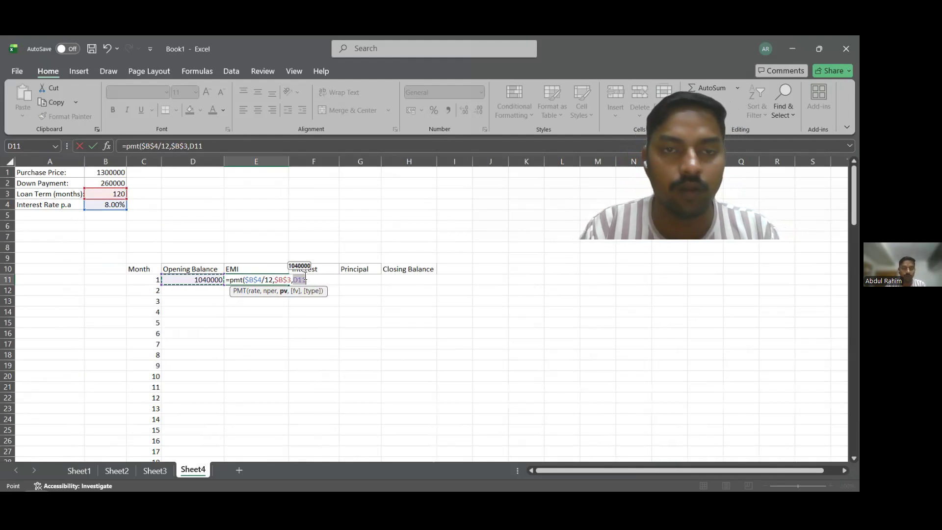
{"action": "type", "text": ","}
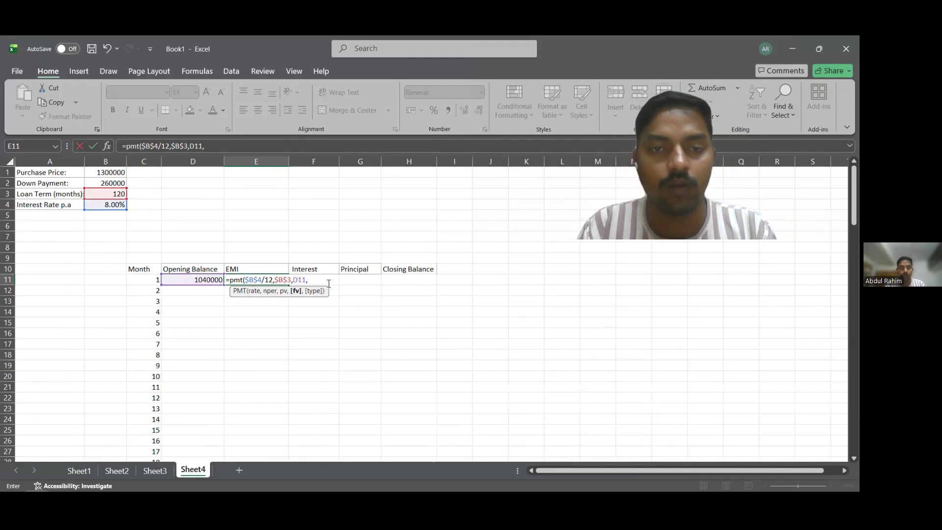
{"action": "type", "text": ","}
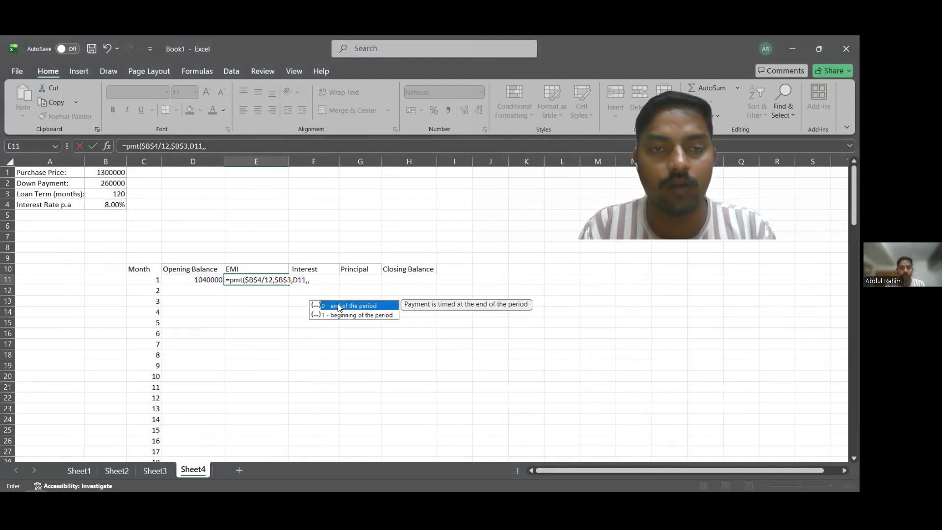
{"action": "left_click", "coordinate": [317, 285]}
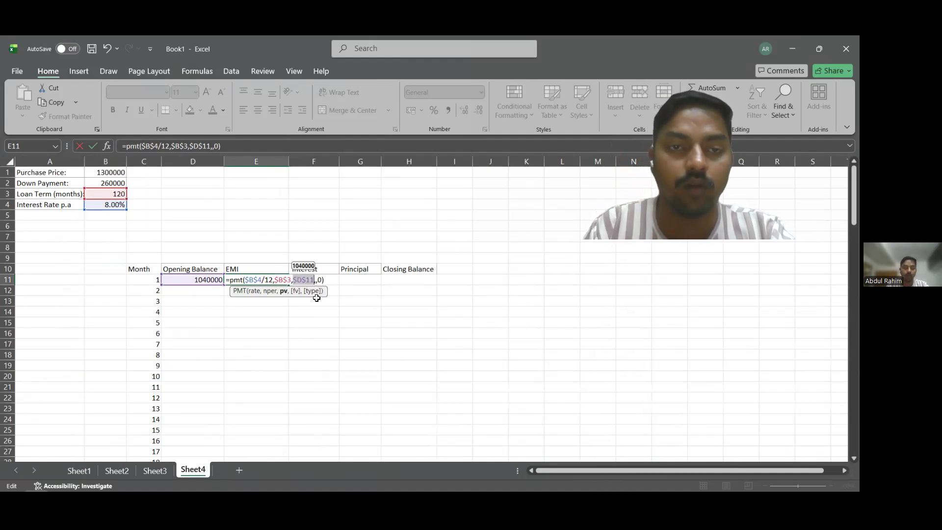
{"action": "key", "text": "Return"}
Add a minus sign before PMT in the E11 formula to reverse the EMI's sign.
{"action": "left_click", "coordinate": [254, 280]}
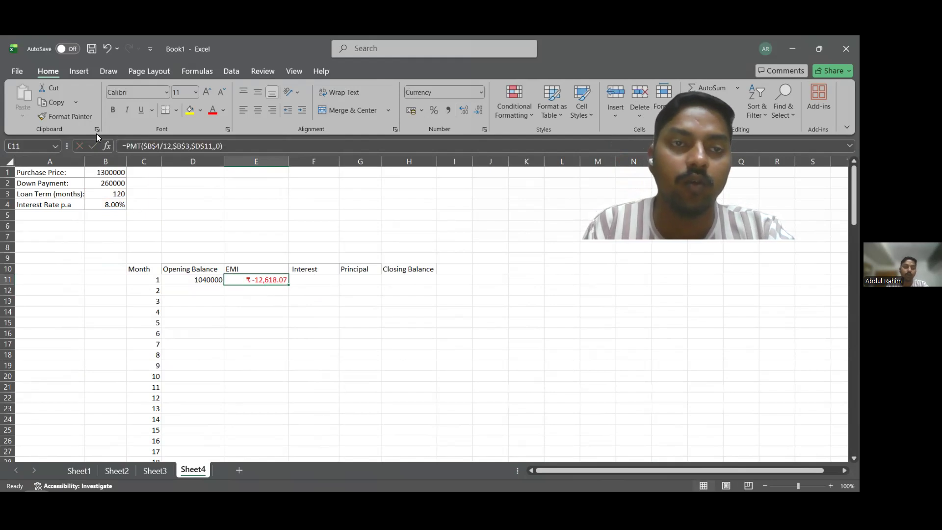
{"action": "left_click", "coordinate": [133, 147]}
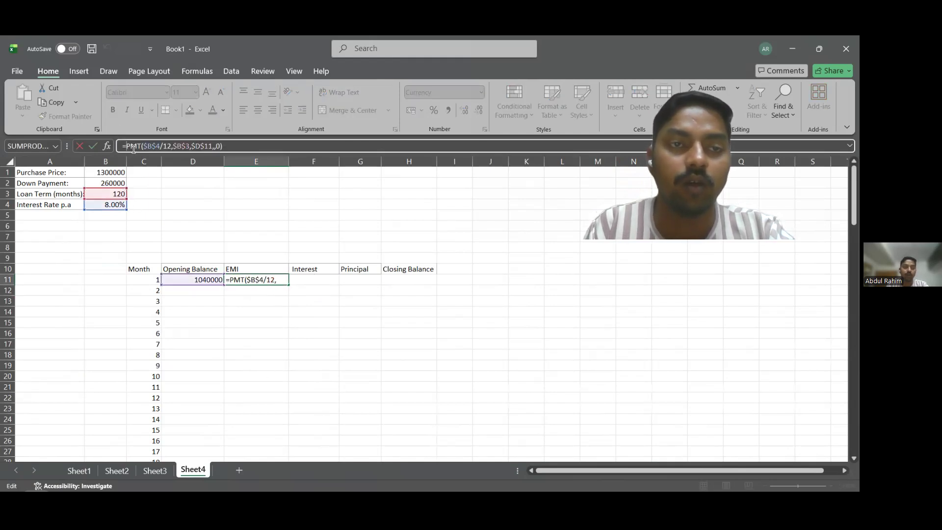
{"action": "type", "text": "-"}
{"action": "key", "text": "Return"}
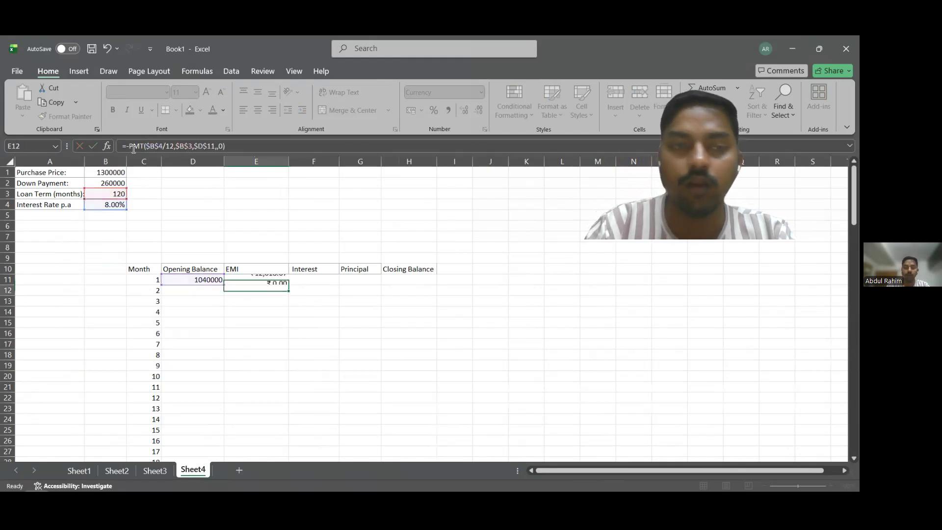
Enter the formula =D11*$B$4/12 in F11 as month 1's interest, keeping the rate reference absolute.
{"action": "left_click", "coordinate": [298, 280]}
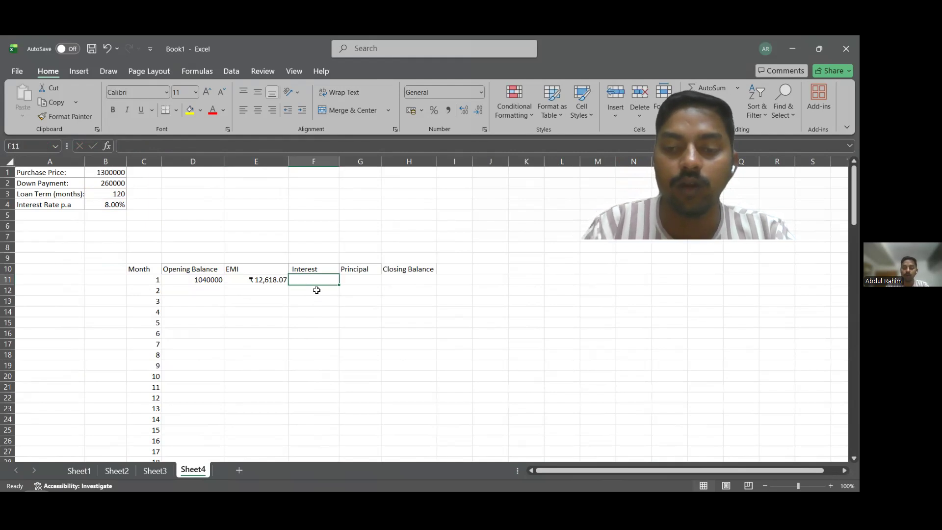
{"action": "type", "text": "="}
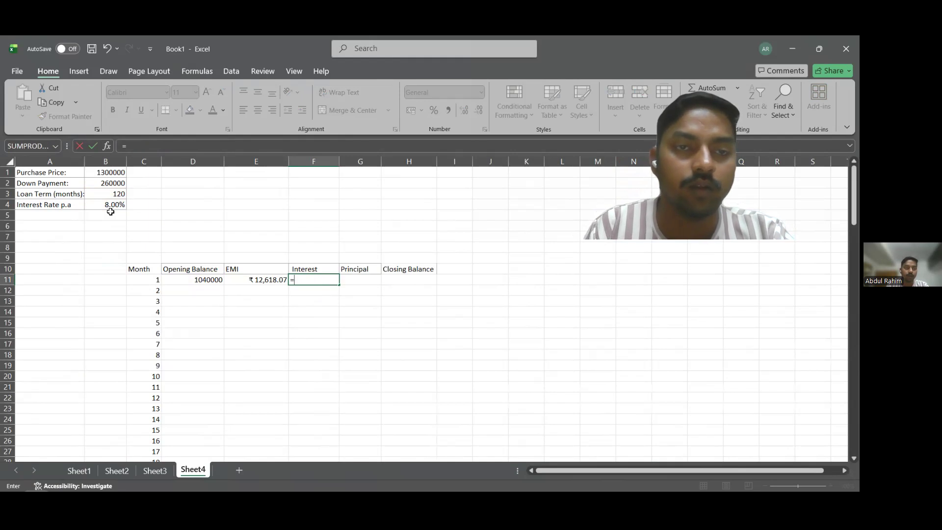
{"action": "left_click", "coordinate": [205, 282]}
{"action": "type", "text": "*"}
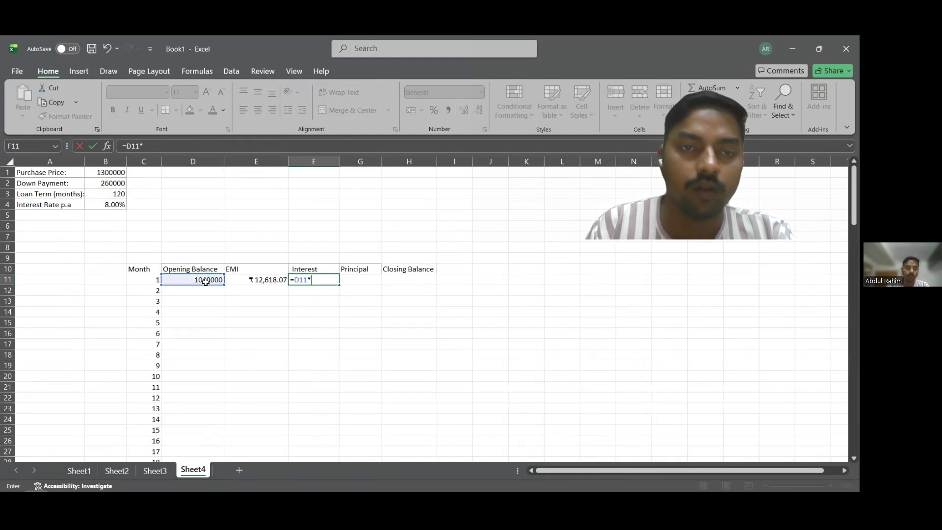
{"action": "left_click", "coordinate": [111, 209]}
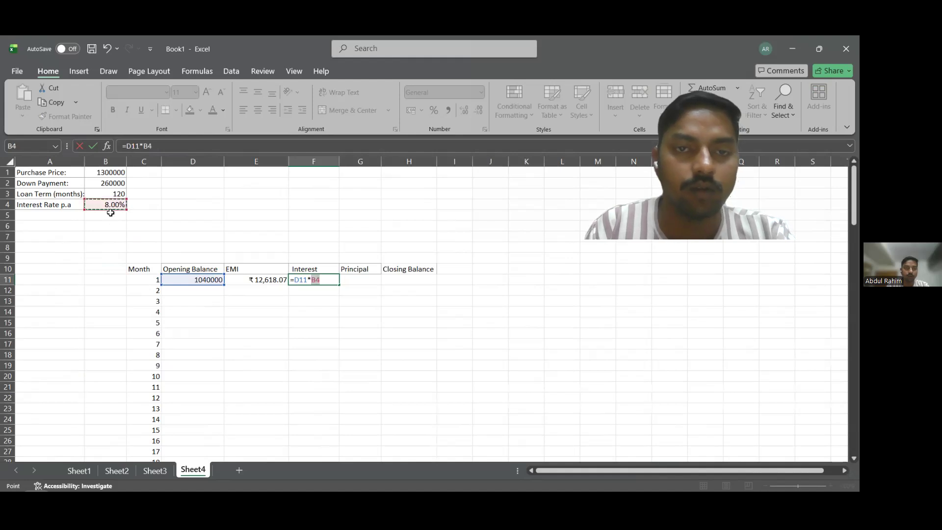
{"action": "left_click", "coordinate": [319, 280]}
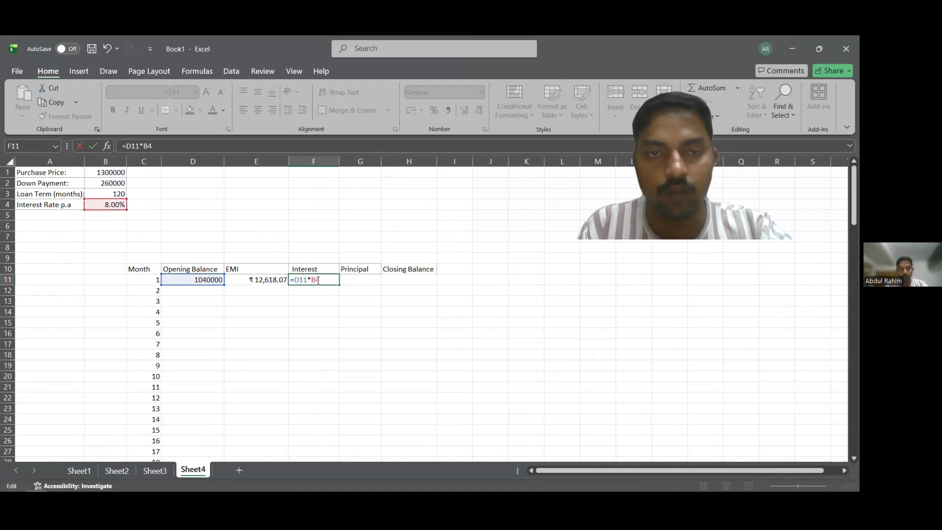
{"action": "key", "text": "F4"}
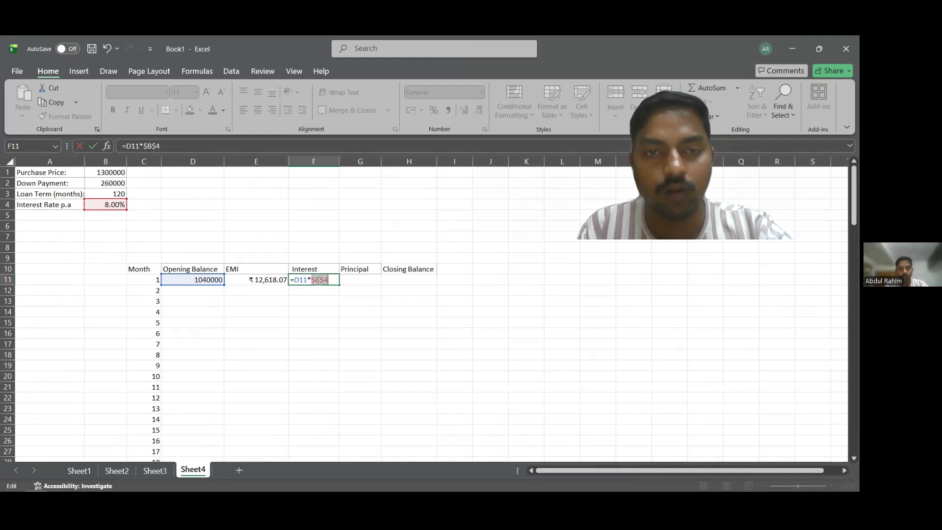
{"action": "left_click", "coordinate": [332, 281]}
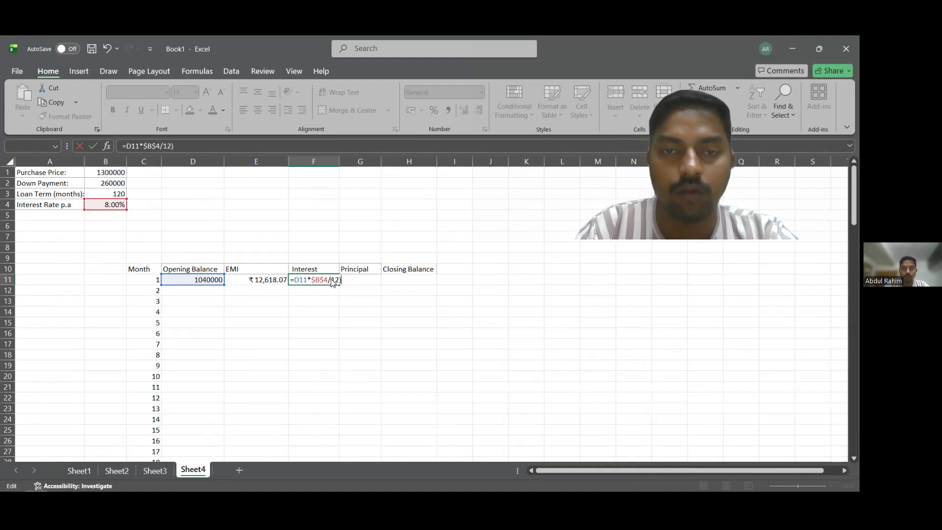
{"action": "key", "text": "Return"}
{"action": "key", "text": "Return"}
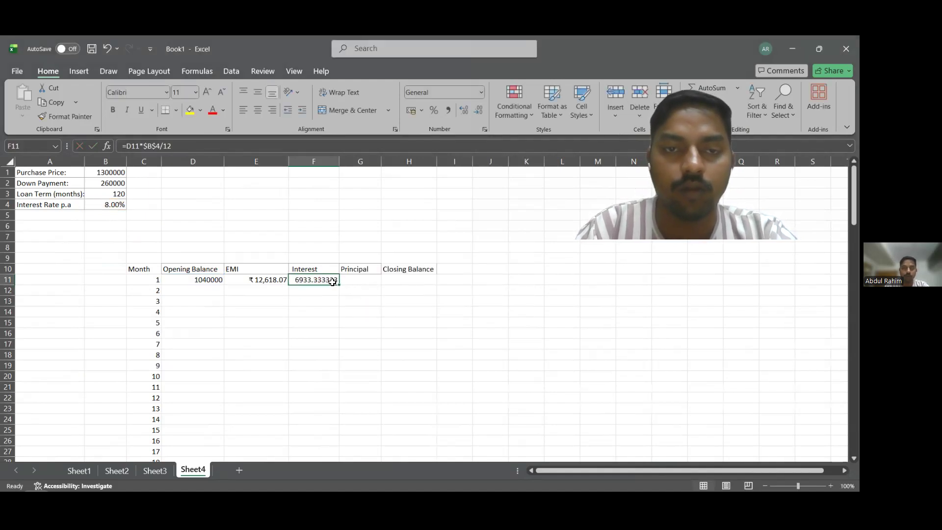
{"action": "double_click", "coordinate": [332, 280]}
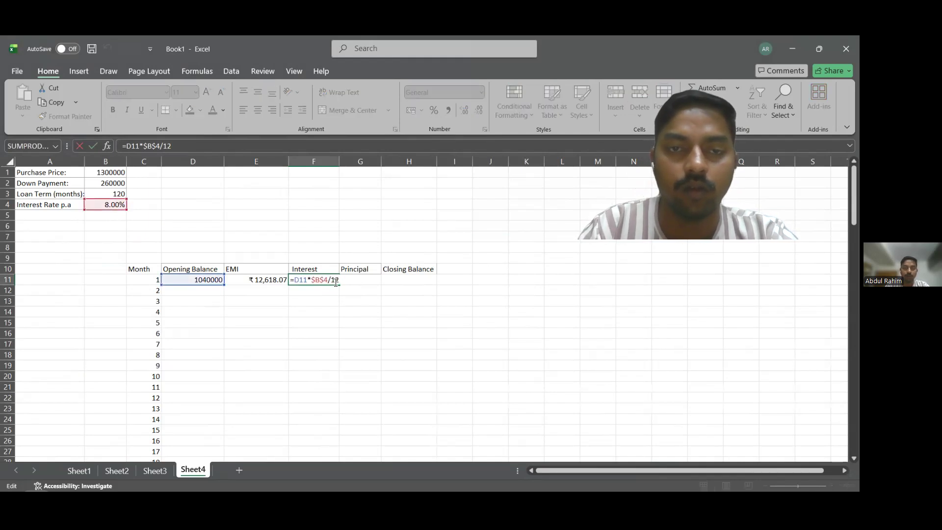
{"action": "key", "text": "Return"}
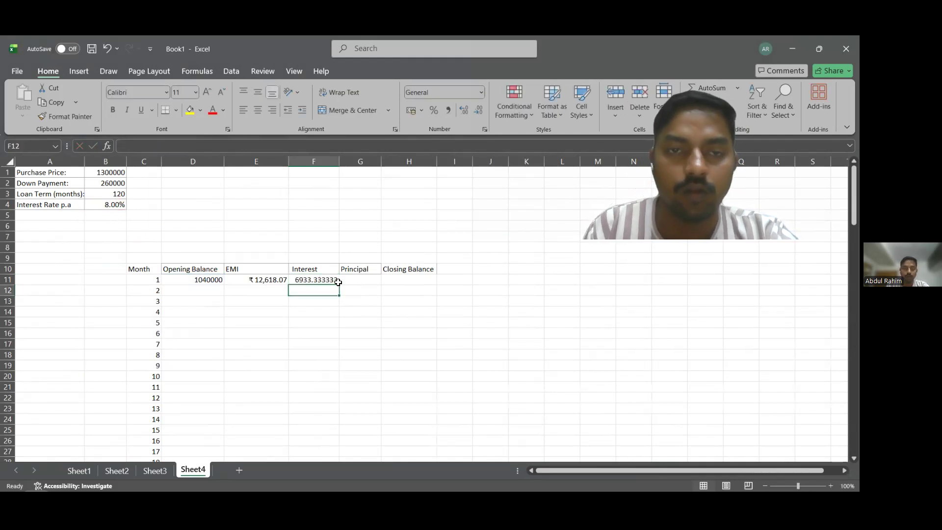
Reduce the displayed decimals of the interest amount in F11 to two places.
{"action": "left_click", "coordinate": [338, 281]}
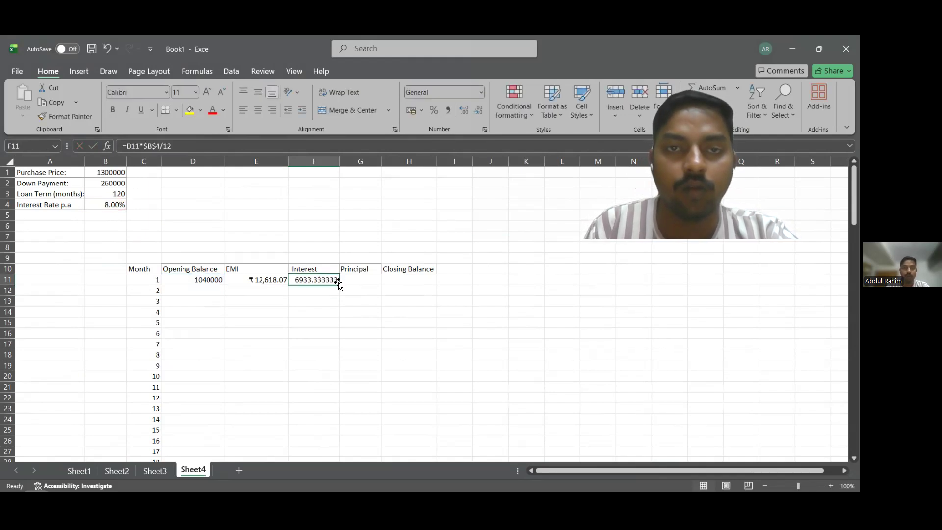
{"action": "left_click", "coordinate": [479, 111]}
{"action": "left_click", "coordinate": [478, 110]}
{"action": "left_click", "coordinate": [478, 110]}
{"action": "left_click", "coordinate": [478, 111]}
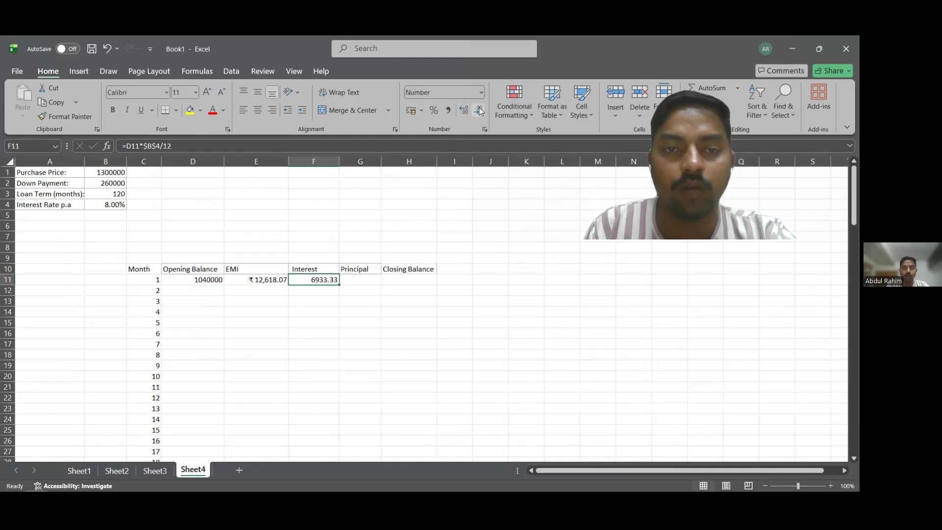
{"action": "left_click", "coordinate": [319, 303]}
Enter the formula =E11-F11 in G11 to calculate month 1's principal portion.
{"action": "left_click", "coordinate": [350, 283]}
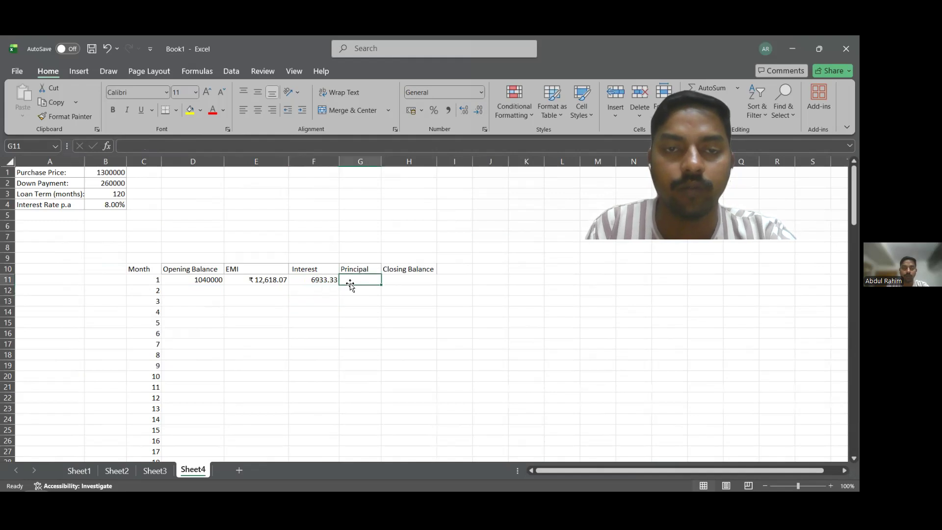
{"action": "type", "text": "="}
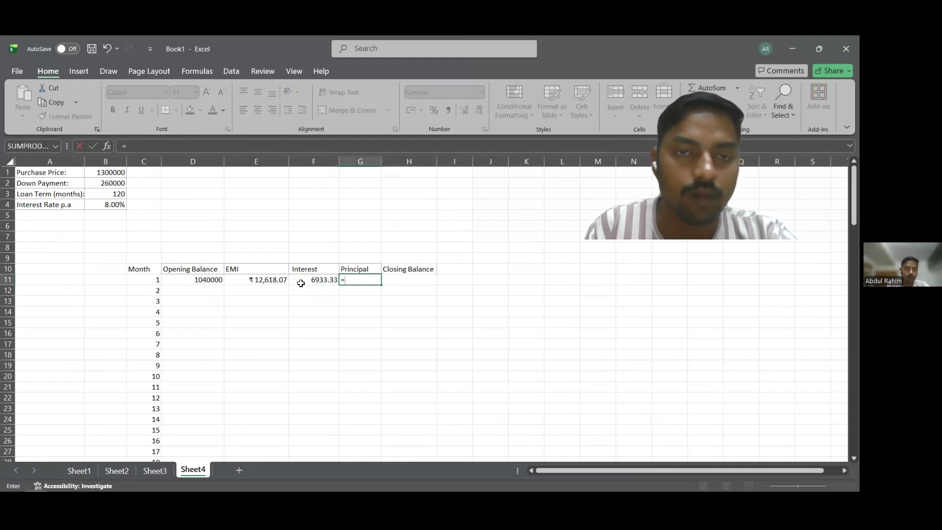
{"action": "left_click", "coordinate": [282, 280]}
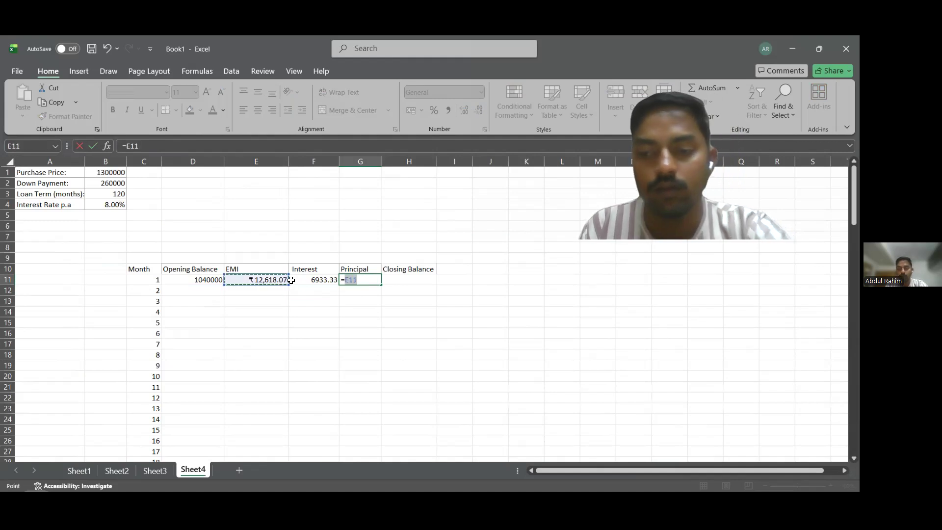
{"action": "type", "text": "-"}
{"action": "left_click", "coordinate": [314, 280]}
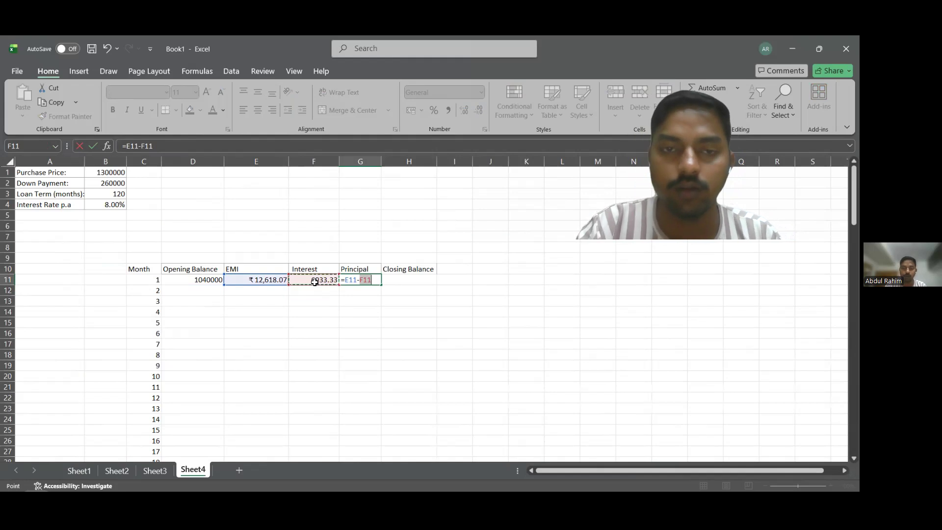
{"action": "key", "text": "Return"}
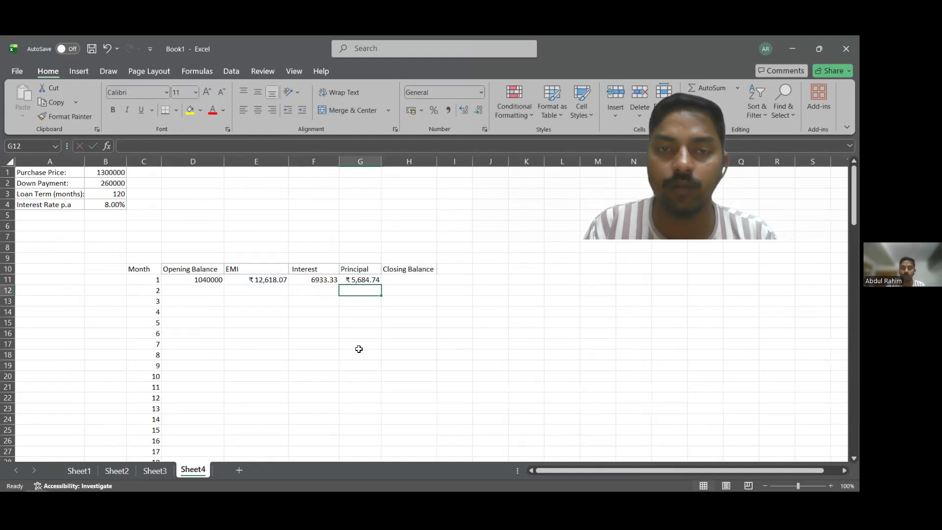
Enter the formula =D11-G11 in H11 to calculate month 1's closing balance.
{"action": "left_click", "coordinate": [407, 282]}
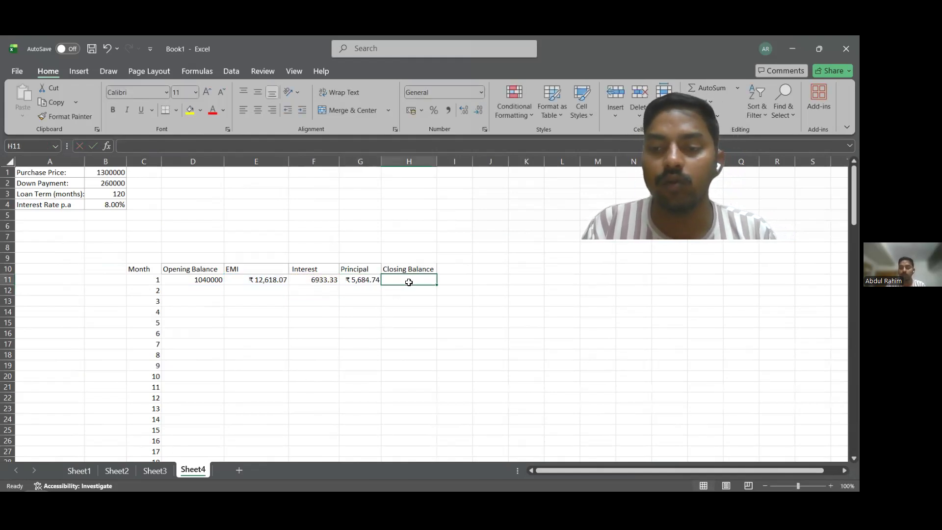
{"action": "type", "text": "="}
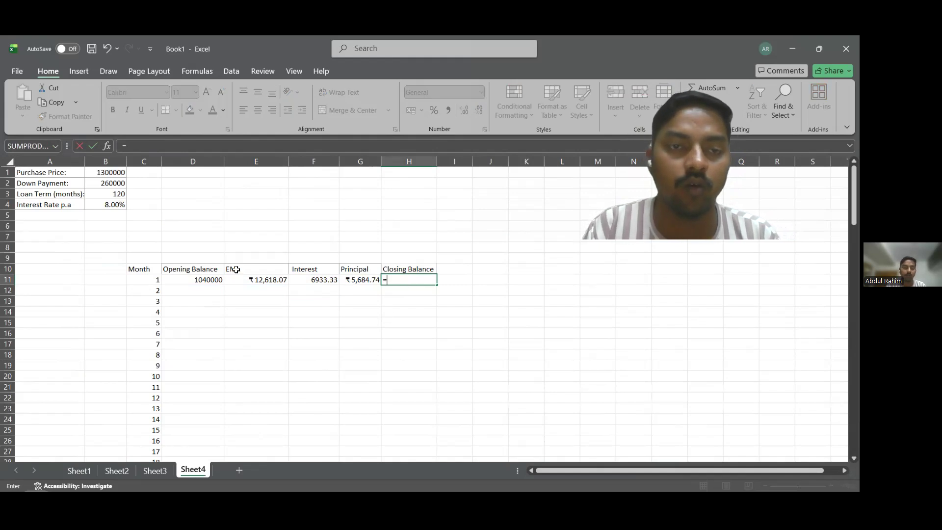
{"action": "left_click", "coordinate": [211, 281]}
{"action": "type", "text": "-"}
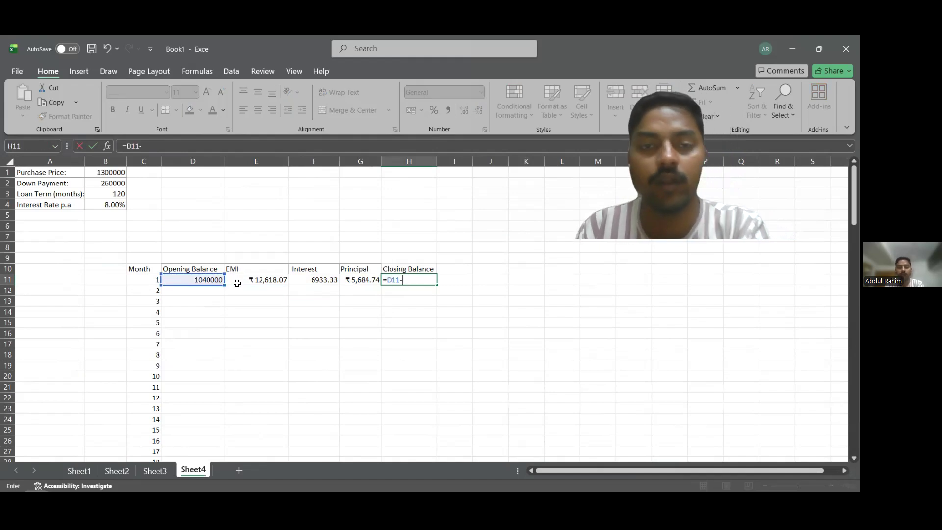
{"action": "left_click", "coordinate": [343, 283]}
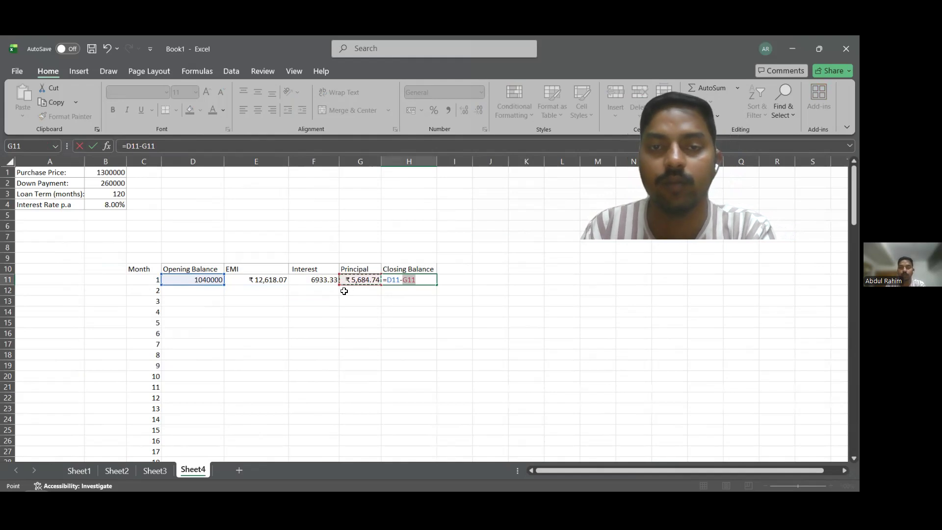
{"action": "key", "text": "Return"}
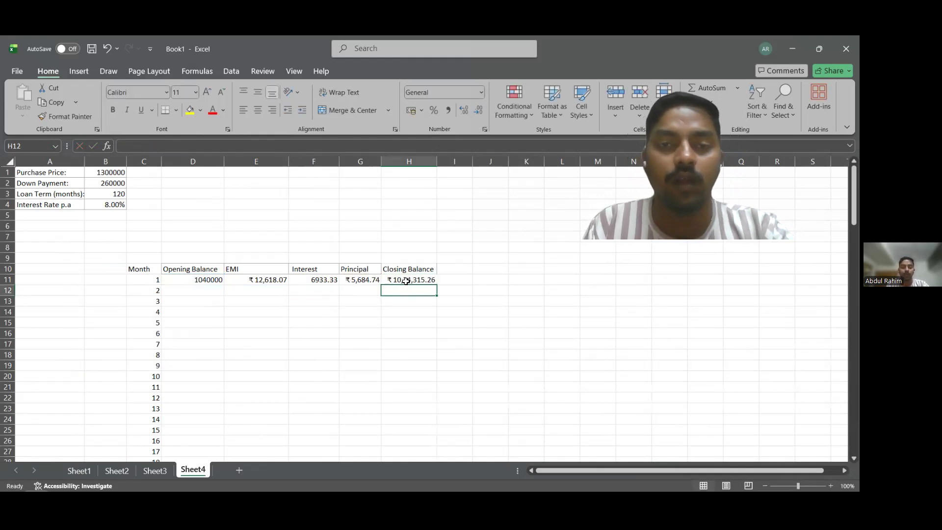
Link month 2's opening balance in D12 to the previous closing balance with =H11.
{"action": "left_click", "coordinate": [211, 292]}
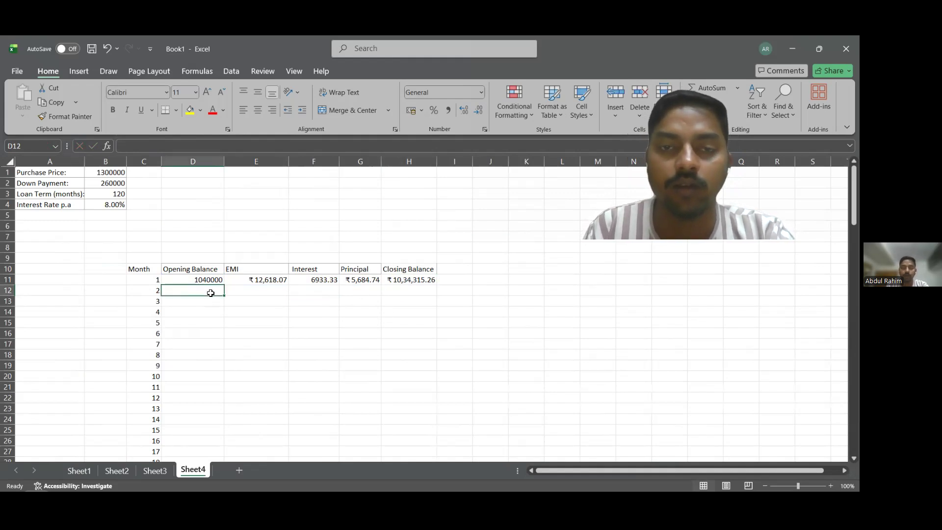
{"action": "type", "text": "="}
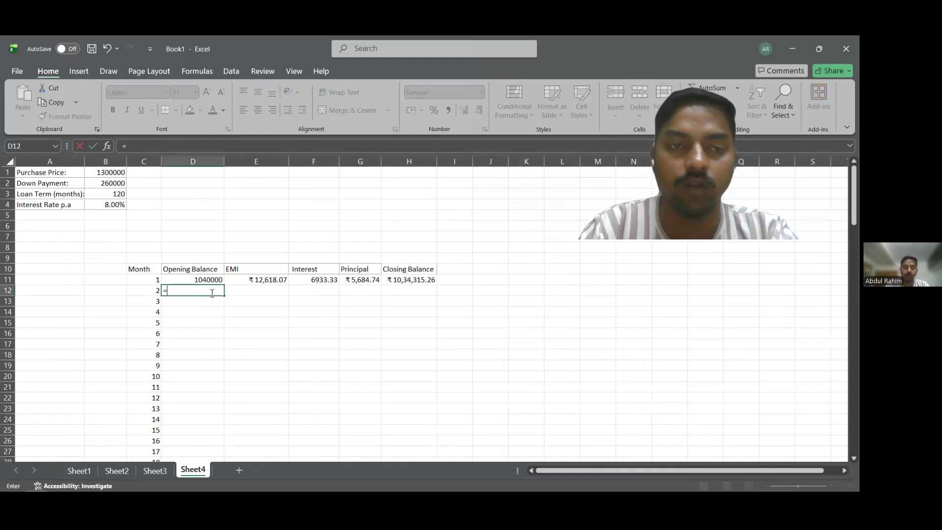
{"action": "left_click", "coordinate": [421, 282]}
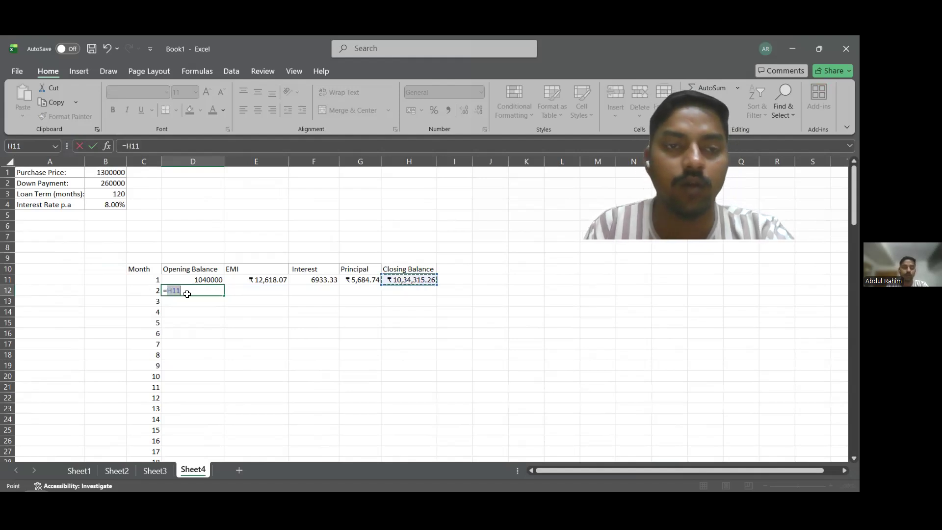
{"action": "key", "text": "Return"}
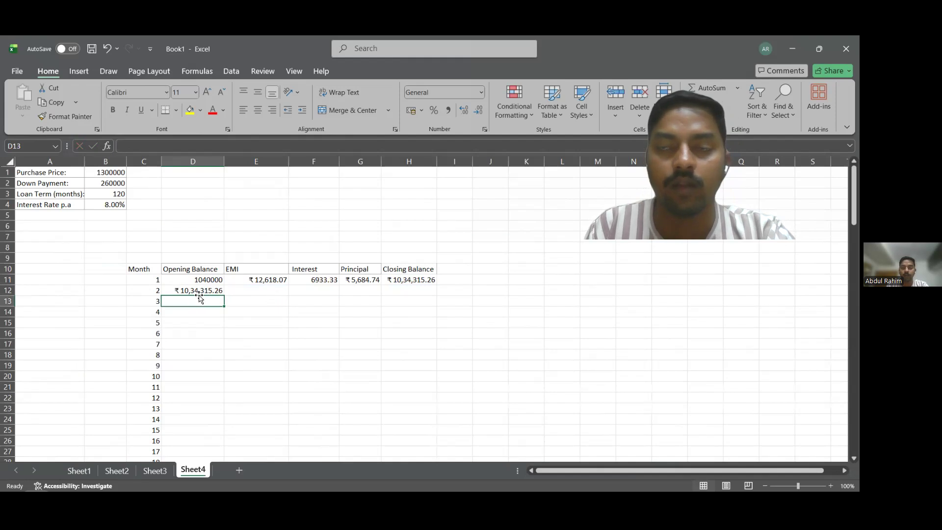
Fill the EMI, Interest and Principal formulas from row 11 down through all months of the schedule.
{"action": "left_click", "coordinate": [258, 279]}
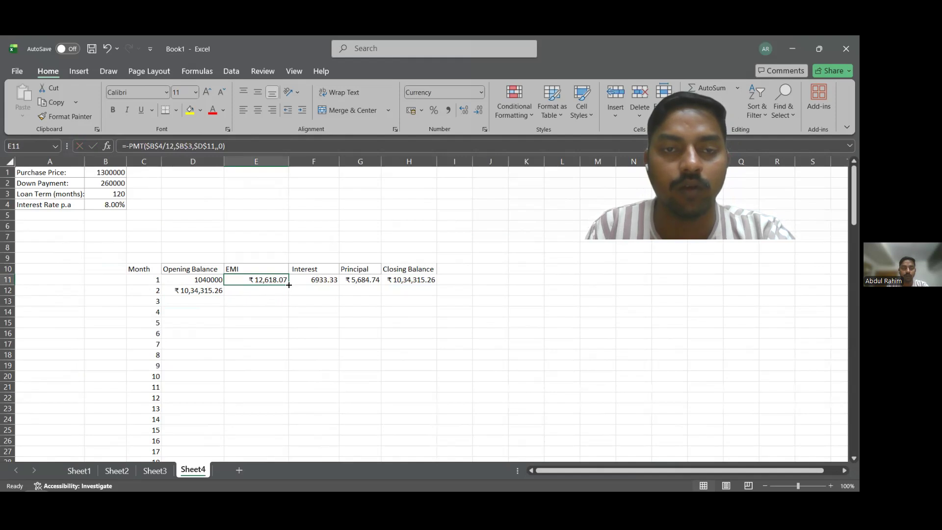
{"action": "double_click", "coordinate": [289, 285]}
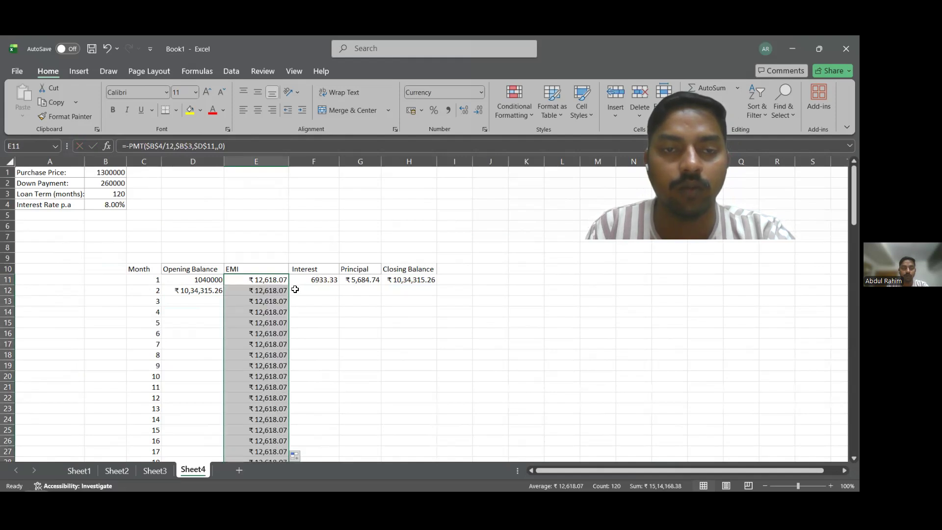
{"action": "left_click", "coordinate": [304, 281]}
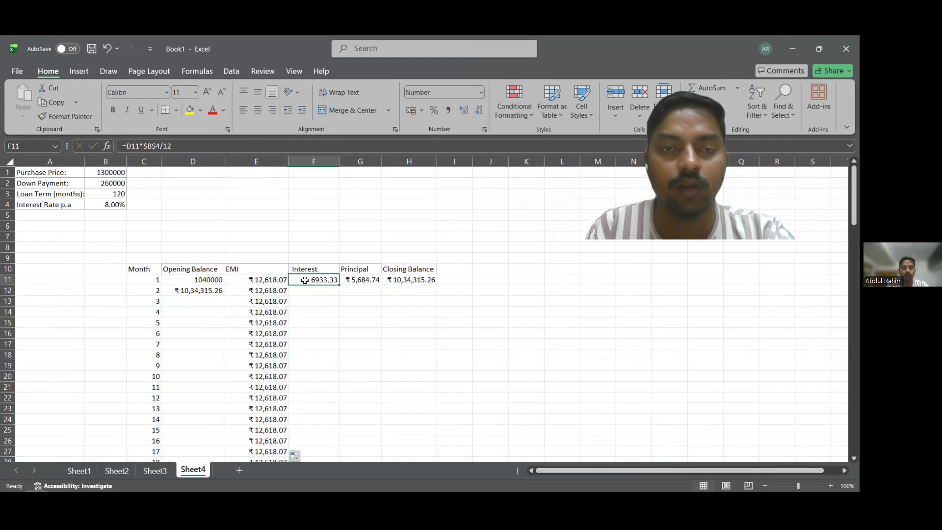
{"action": "double_click", "coordinate": [340, 285]}
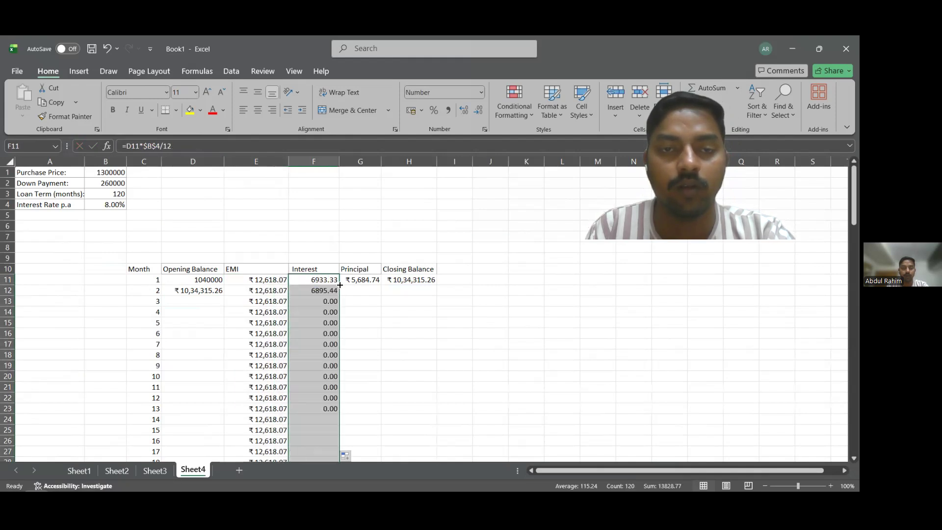
{"action": "left_click", "coordinate": [362, 281]}
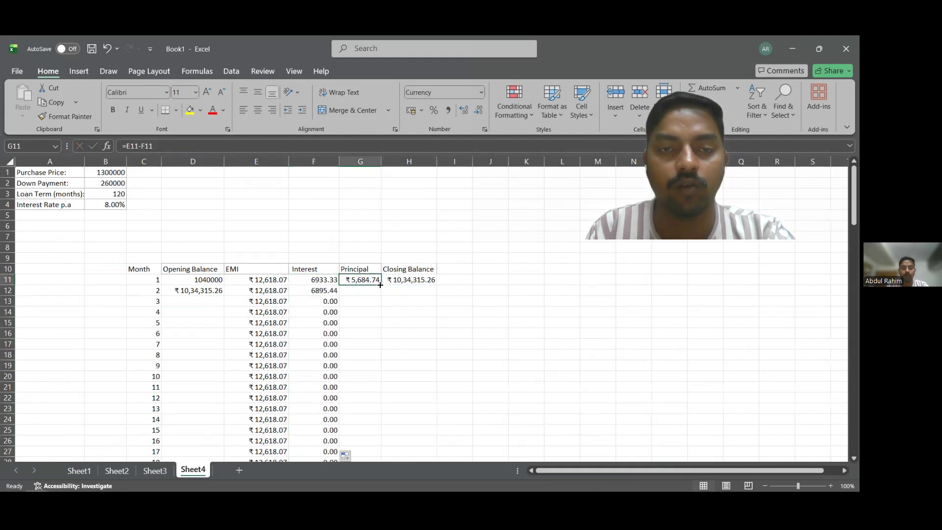
{"action": "double_click", "coordinate": [380, 285]}
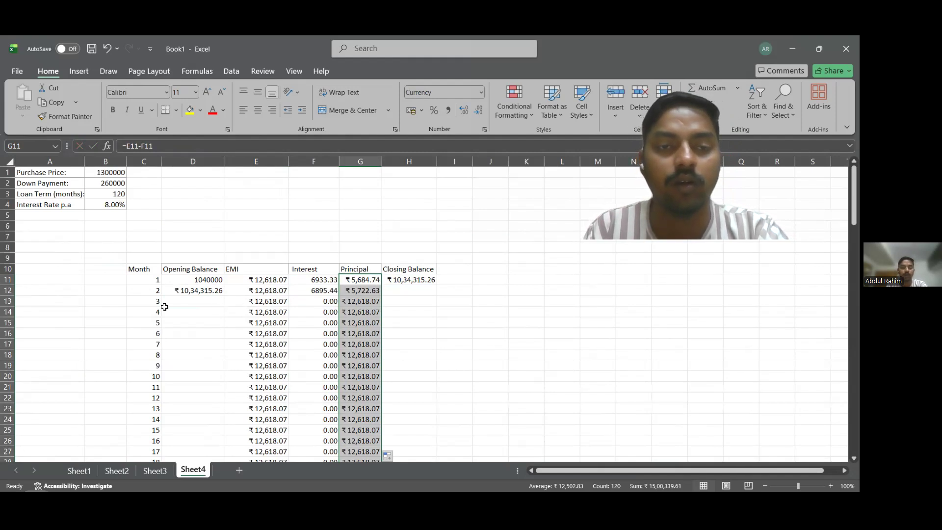
{"action": "left_click_drag", "start_coordinate": [203, 305], "coordinate": [200, 343]}
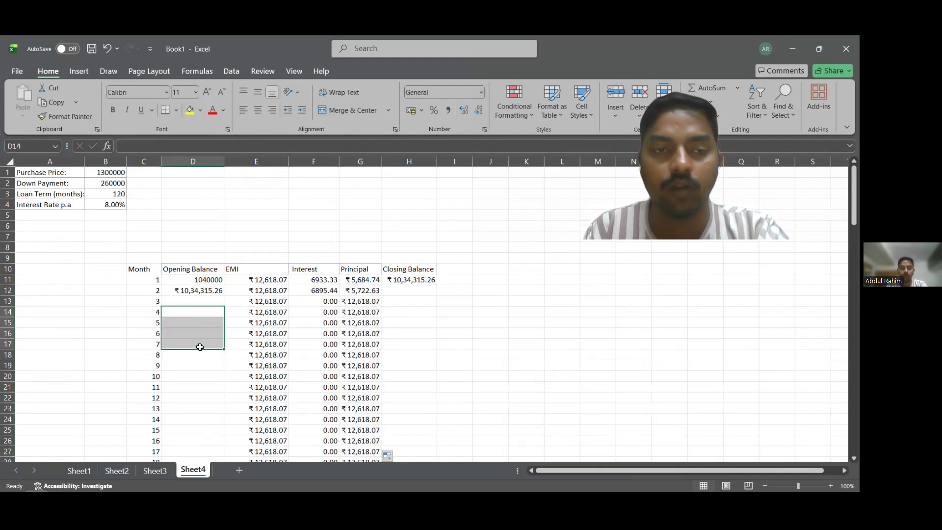
{"action": "left_click", "coordinate": [200, 351]}
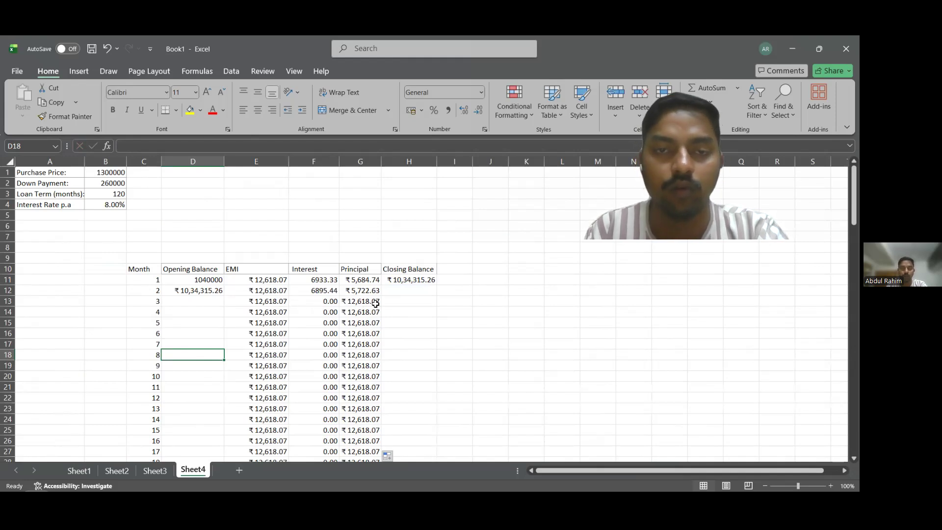
Fill the Closing Balance formula from H11 and the Opening Balance formula from D12 down through all months of the schedule.
{"action": "left_click", "coordinate": [424, 279]}
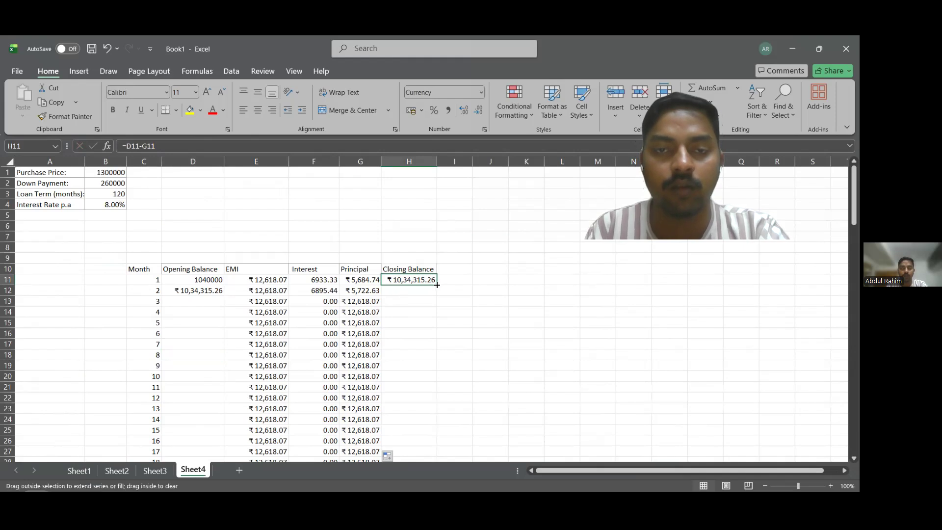
{"action": "double_click", "coordinate": [437, 284]}
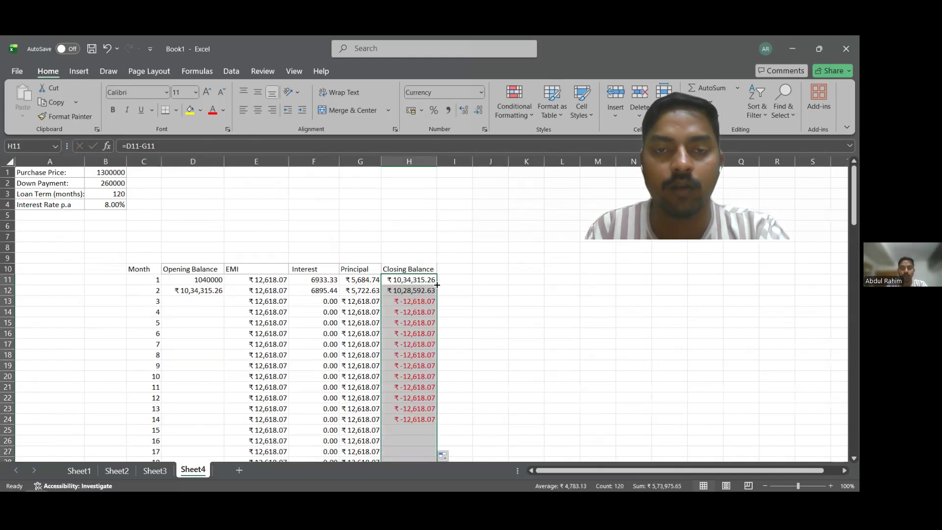
{"action": "left_click", "coordinate": [210, 290]}
{"action": "double_click", "coordinate": [224, 295]}
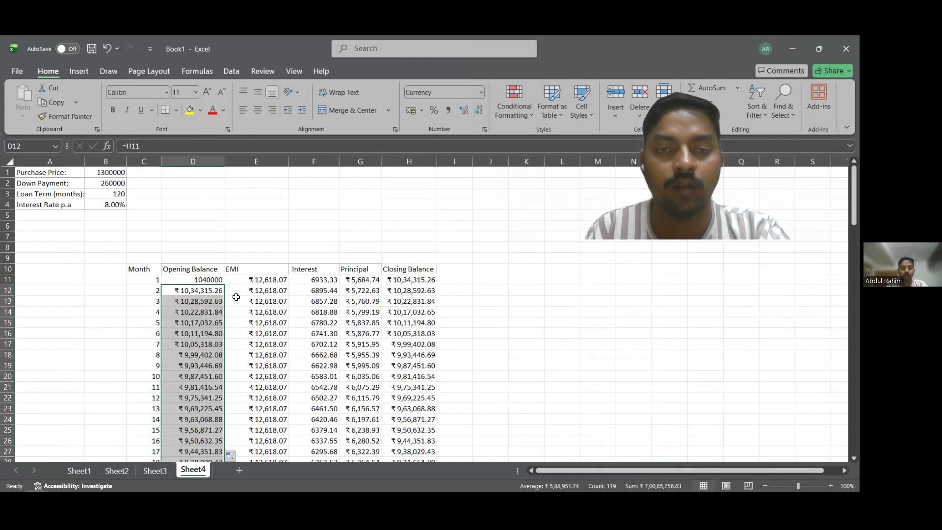
{"action": "left_click", "coordinate": [526, 317]}
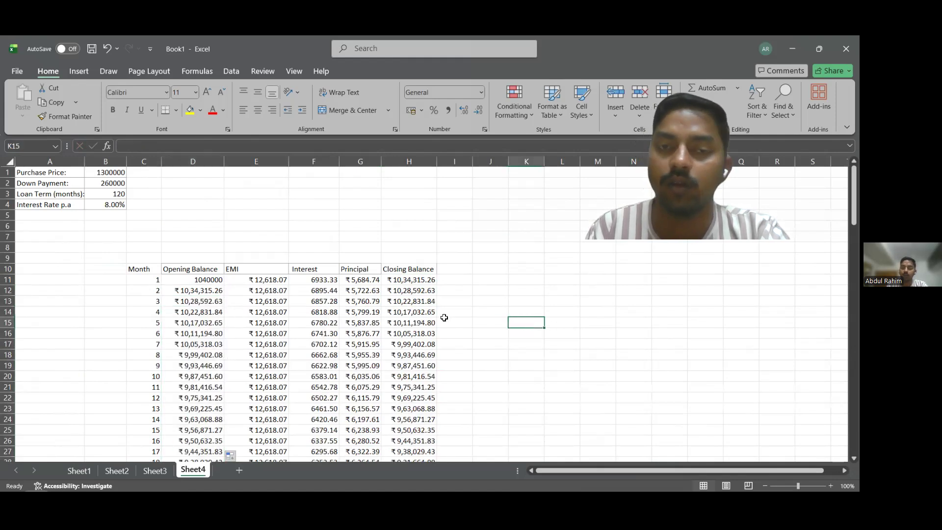
Review the amortization schedule through month 120, inspect the final closing balance in H130, and return to the start of the sheet.
{"action": "scroll", "coordinate": [444, 317], "scroll_direction": "down", "scroll_amount": 1}
{"action": "scroll", "coordinate": [443, 317], "scroll_direction": "down", "scroll_amount": 1}
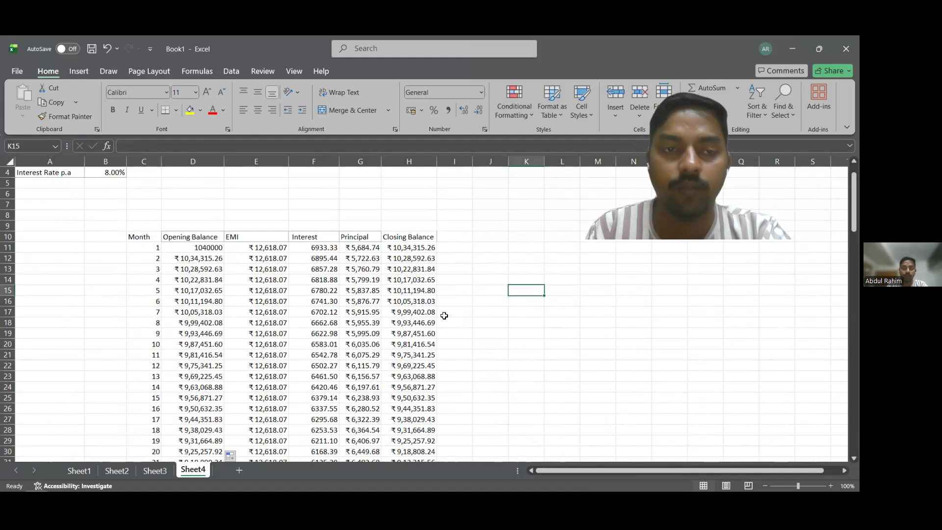
{"action": "scroll", "coordinate": [444, 316], "scroll_direction": "down", "scroll_amount": 2}
{"action": "scroll", "coordinate": [447, 323], "scroll_direction": "down", "scroll_amount": 2}
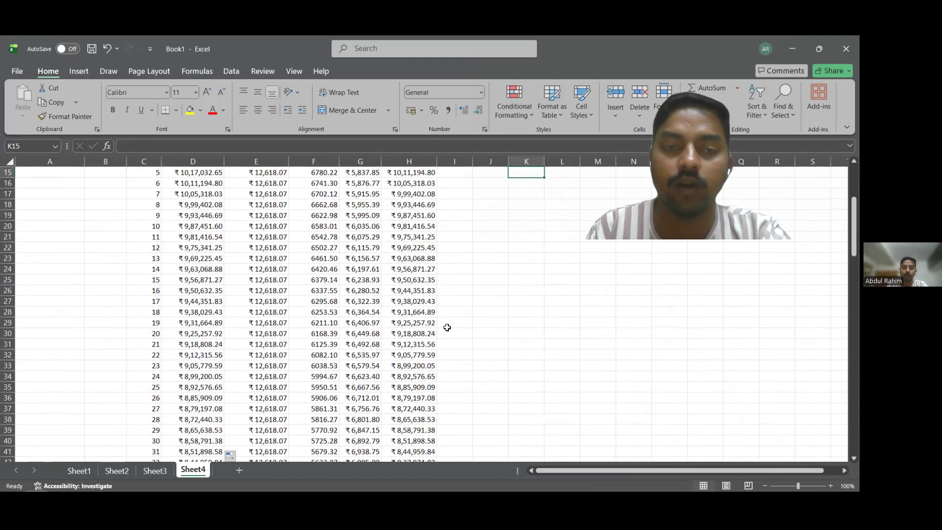
{"action": "scroll", "coordinate": [447, 331], "scroll_direction": "down", "scroll_amount": 4}
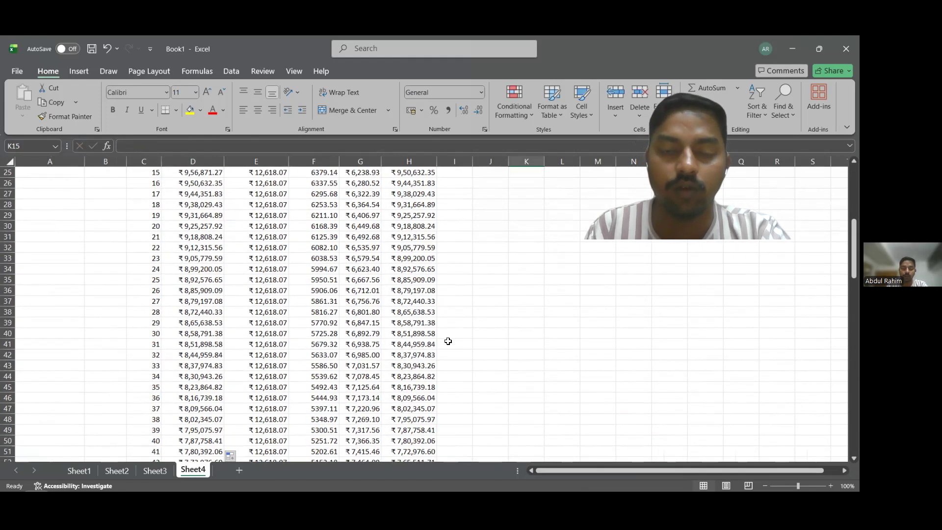
{"action": "scroll", "coordinate": [448, 344], "scroll_direction": "down", "scroll_amount": 2}
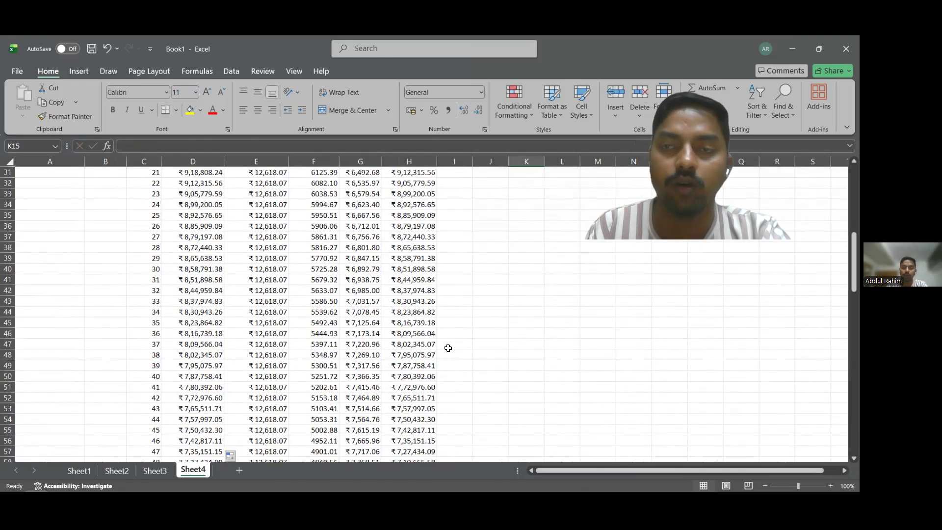
{"action": "scroll", "coordinate": [447, 351], "scroll_direction": "down", "scroll_amount": 2}
{"action": "scroll", "coordinate": [417, 319], "scroll_direction": "down", "scroll_amount": 7}
{"action": "scroll", "coordinate": [417, 320], "scroll_direction": "down", "scroll_amount": 7}
{"action": "scroll", "coordinate": [417, 320], "scroll_direction": "down", "scroll_amount": 9}
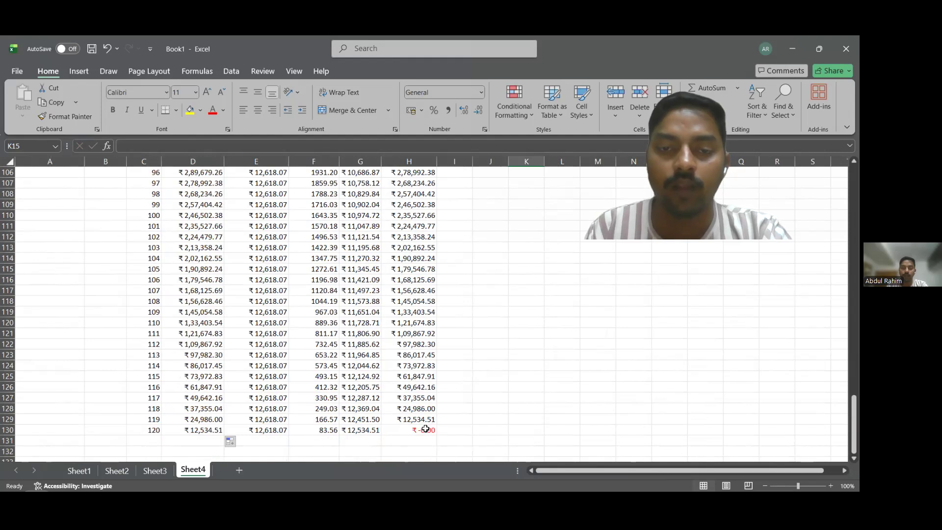
{"action": "left_click", "coordinate": [425, 429]}
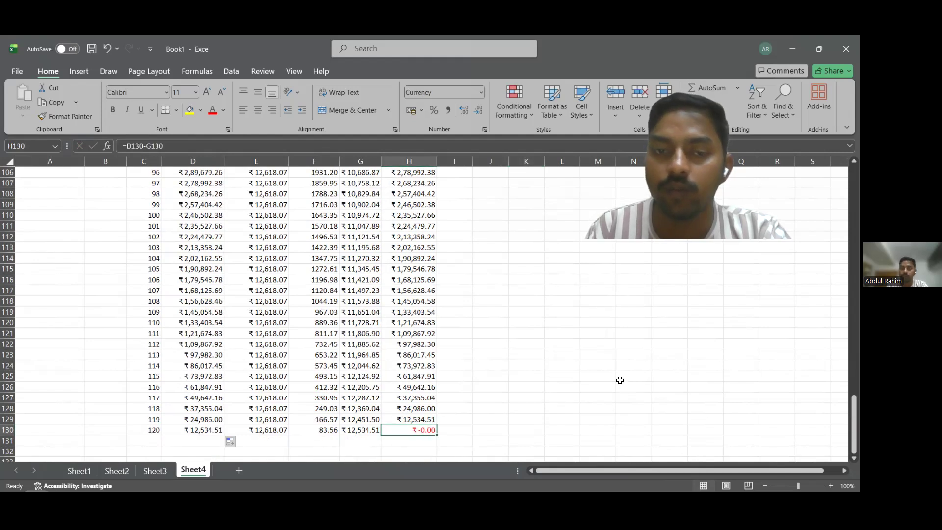
{"action": "left_click", "coordinate": [528, 356]}
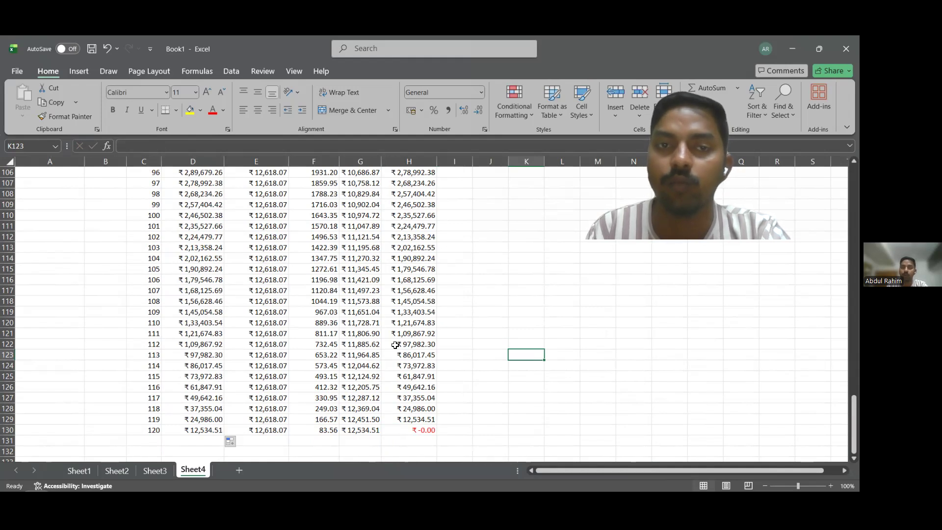
{"action": "left_click", "coordinate": [420, 430]}
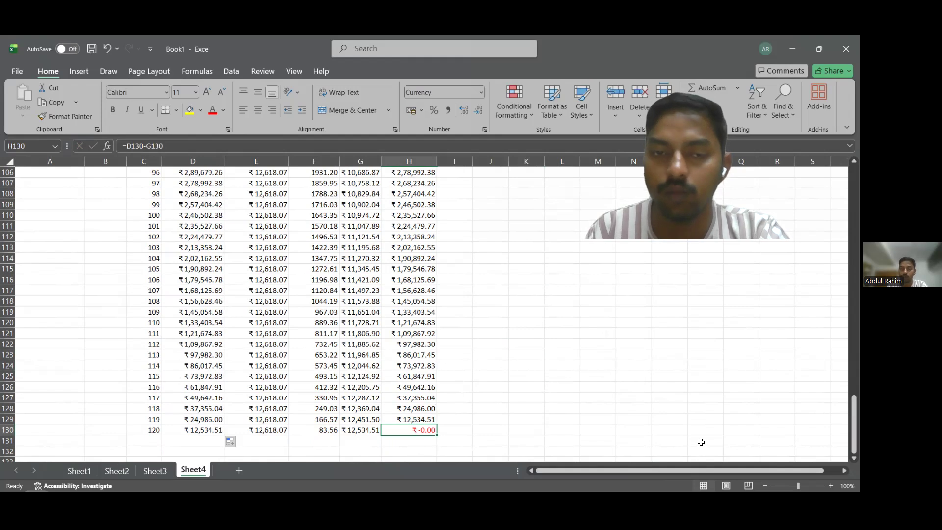
{"action": "scroll", "coordinate": [364, 348], "scroll_direction": "up", "scroll_amount": 13}
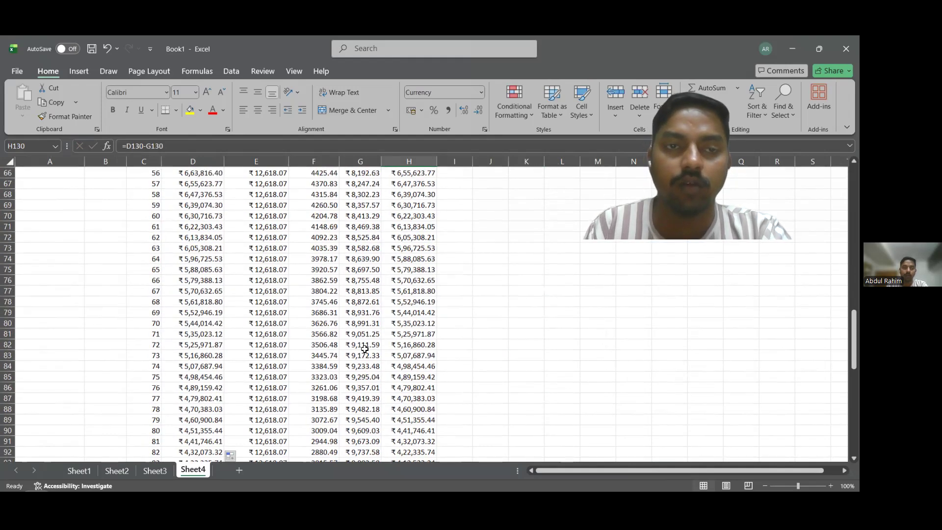
{"action": "scroll", "coordinate": [364, 348], "scroll_direction": "up", "scroll_amount": 19}
{"action": "left_click_drag", "start_coordinate": [852, 243], "coordinate": [852, 223]}
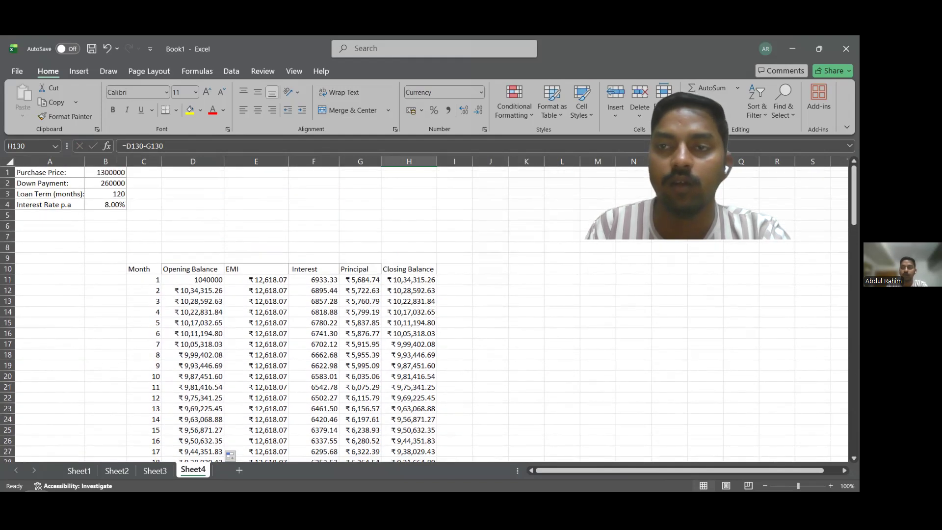